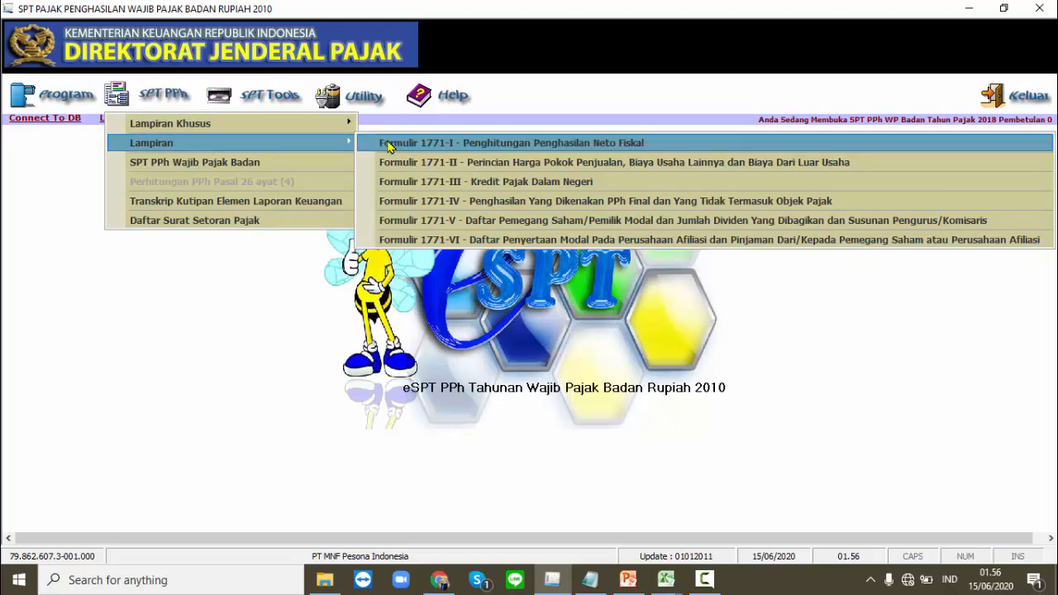
Open Formulir 1771-III - Kredit Pajak Dalam Negeri and set the new PPh Pasal 22 entry's Cara Pembayaran to Dibayar Sendiri.
{"action": "left_click", "coordinate": [406, 182]}
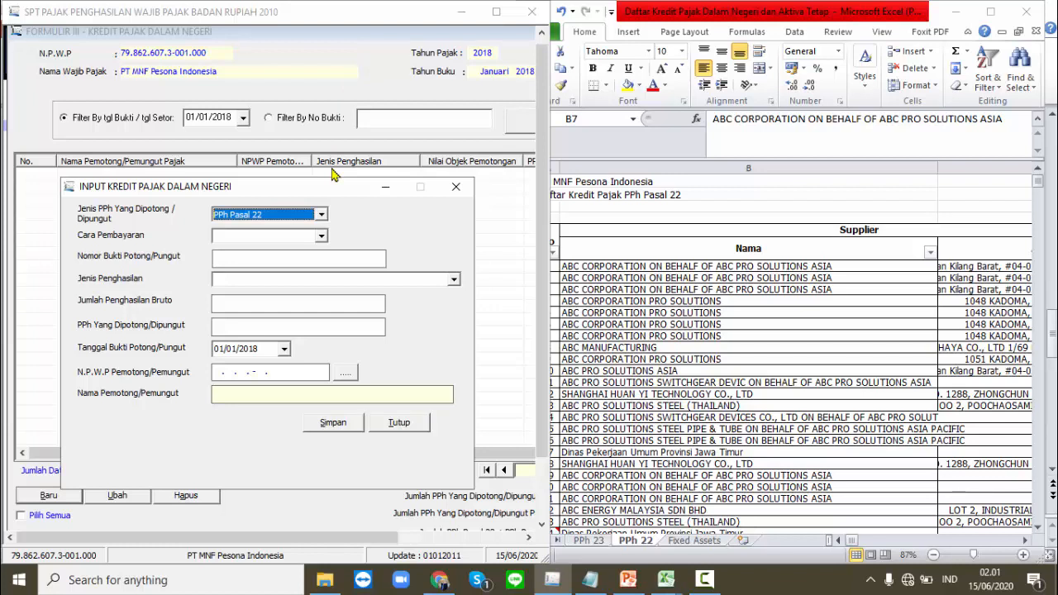
{"action": "left_click", "coordinate": [321, 237]}
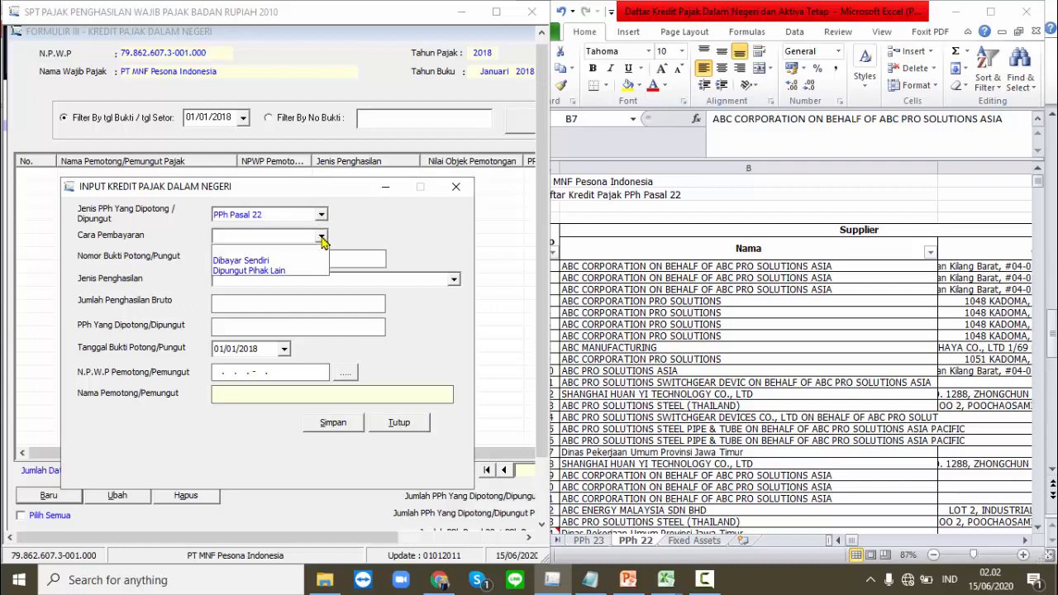
{"action": "left_click", "coordinate": [298, 261]}
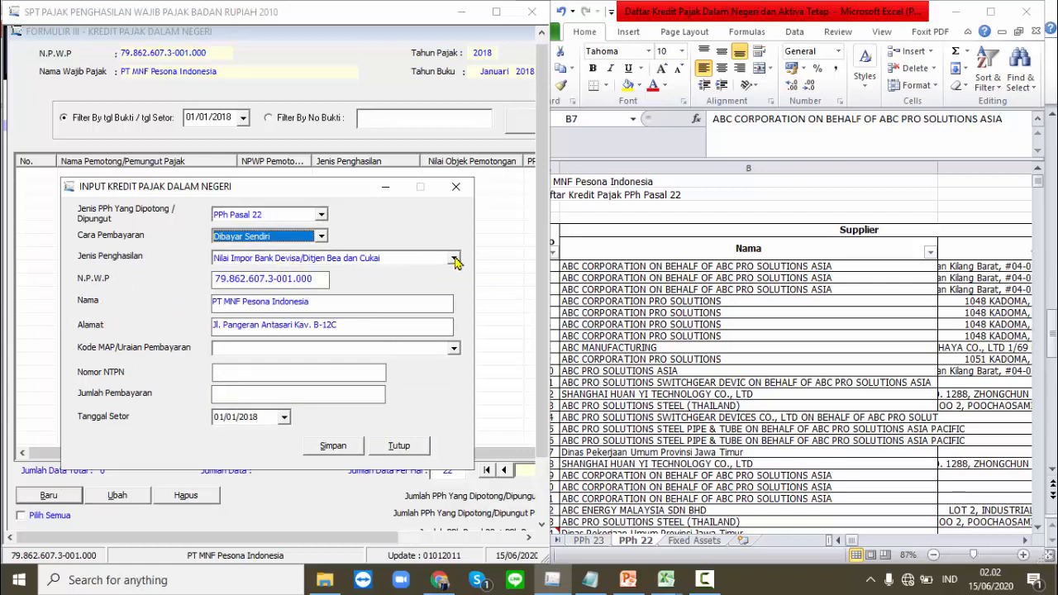
Try to set the entry's Jenis Penghasilan to Hasil Lelang.
{"action": "left_click", "coordinate": [454, 259]}
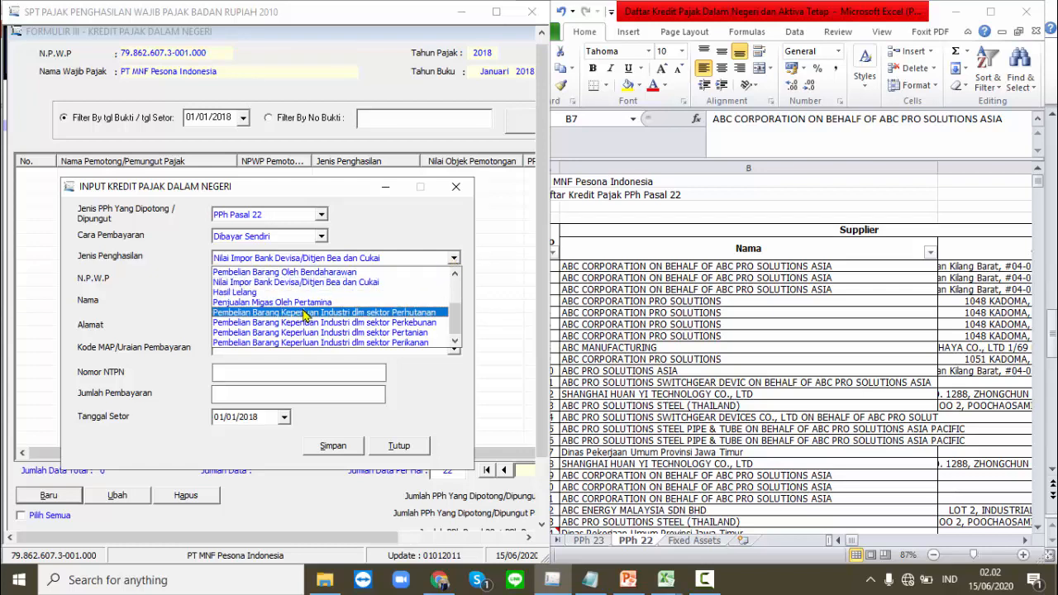
{"action": "left_click", "coordinate": [277, 294]}
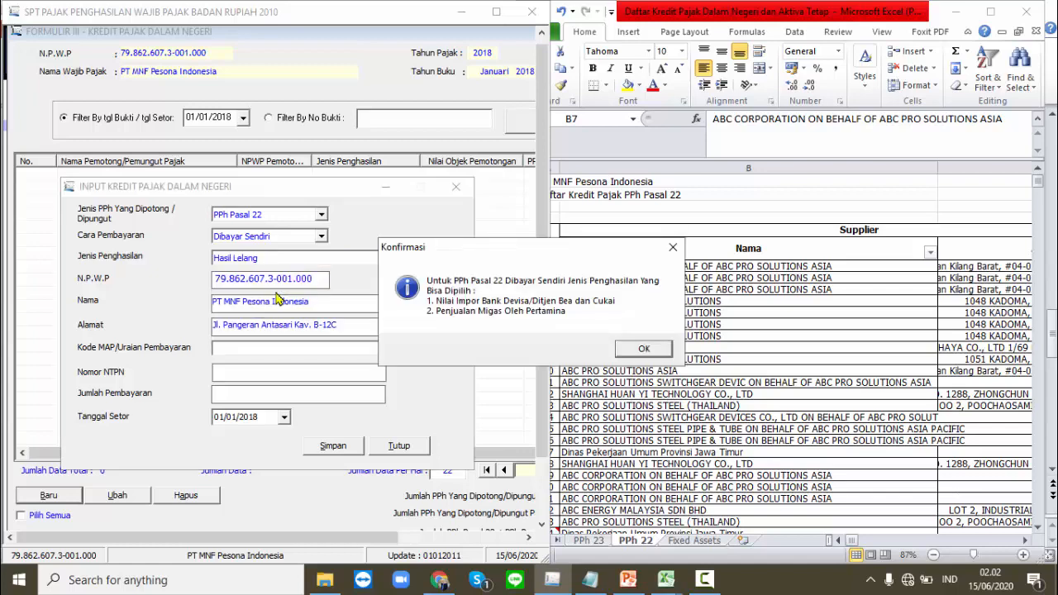
{"action": "left_click", "coordinate": [673, 247]}
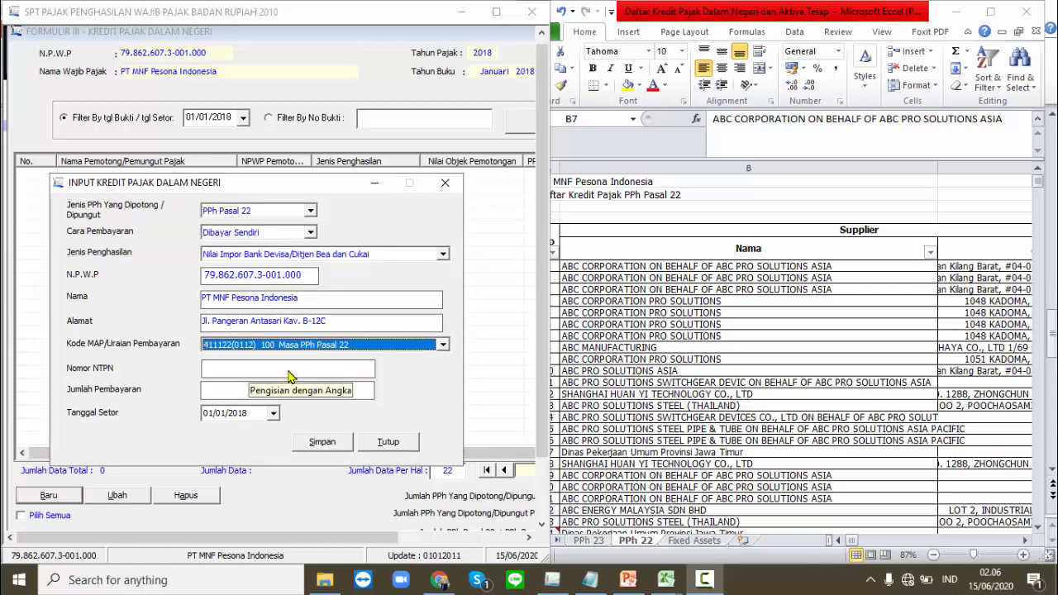
Enter a digits-only sample number in the entry's Nomor NTPN field.
{"action": "left_click", "coordinate": [261, 370]}
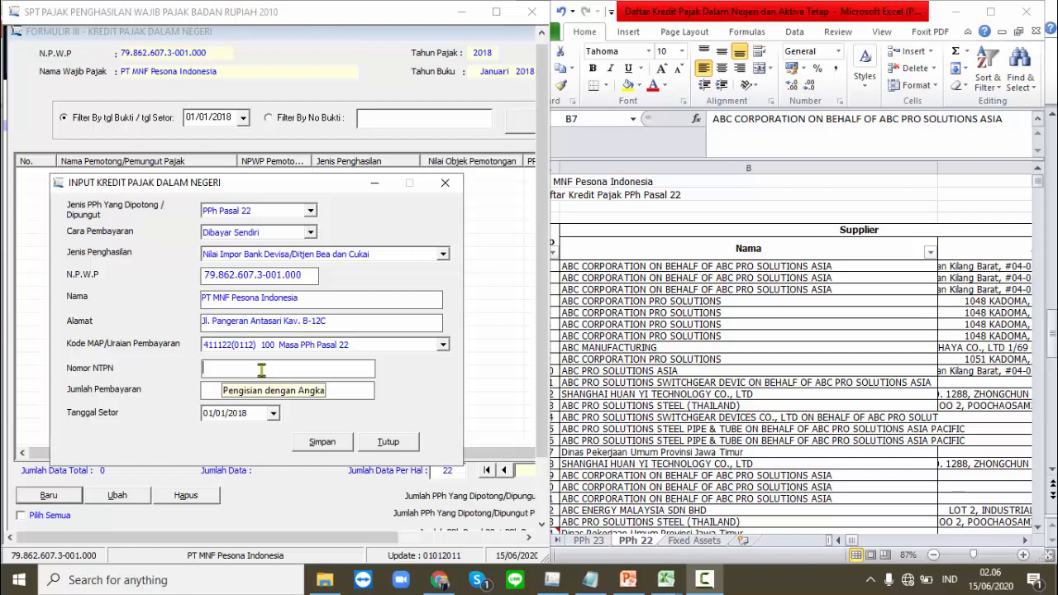
{"action": "type", "text": "1234567"}
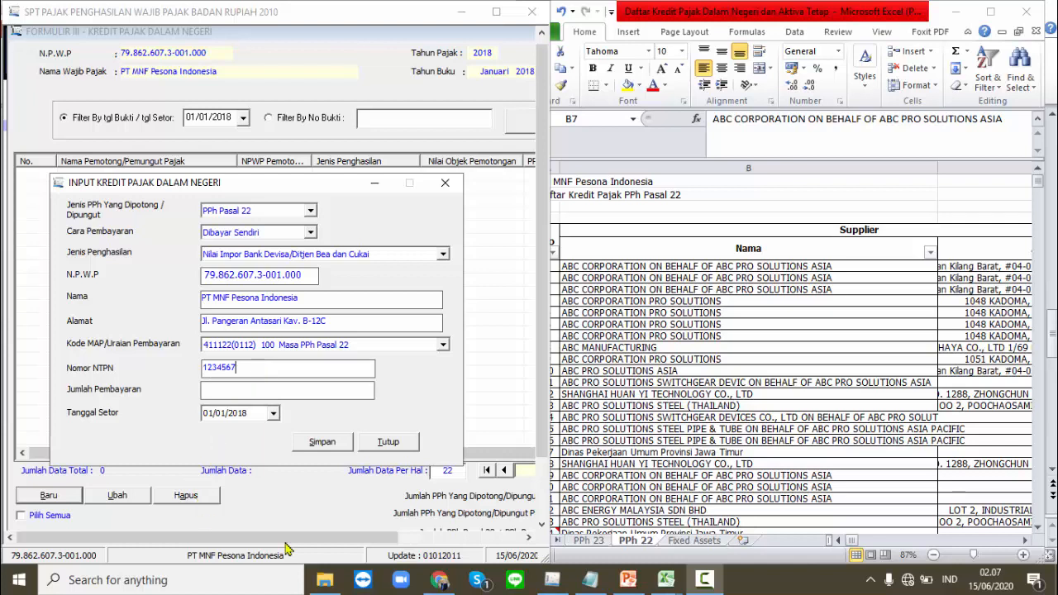
Write an alphanumeric sample NTPN on a new line in the Notepad list and copy it into the entry's Nomor NTPN field.
{"action": "left_click", "coordinate": [566, 590]}
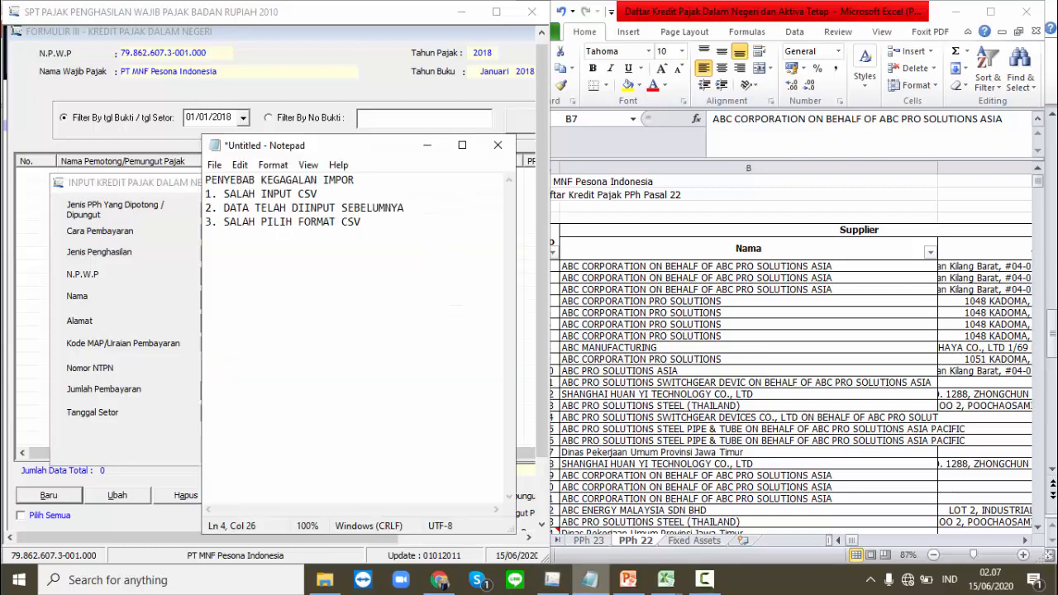
{"action": "key", "text": "Return"}
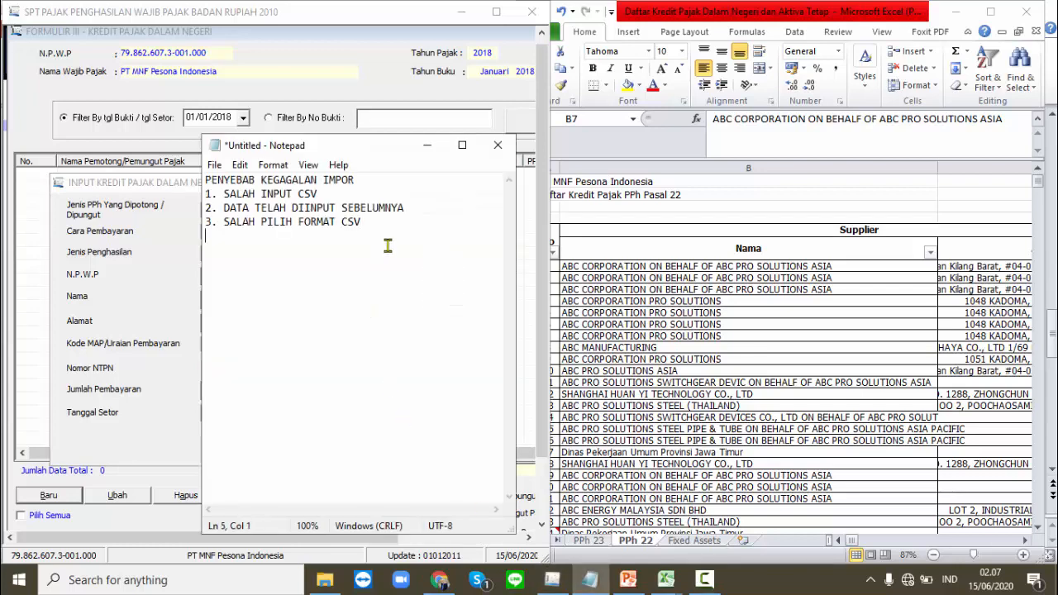
{"action": "type", "text": "123456890hgjklh"}
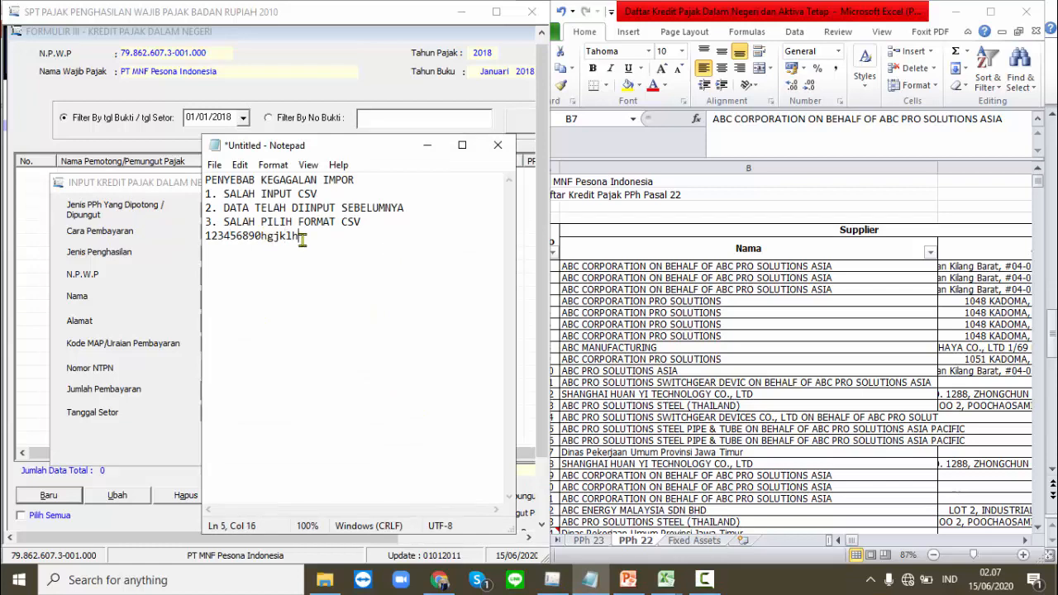
{"action": "left_click_drag", "start_coordinate": [310, 238], "coordinate": [201, 239]}
{"action": "key", "text": "ctrl+c"}
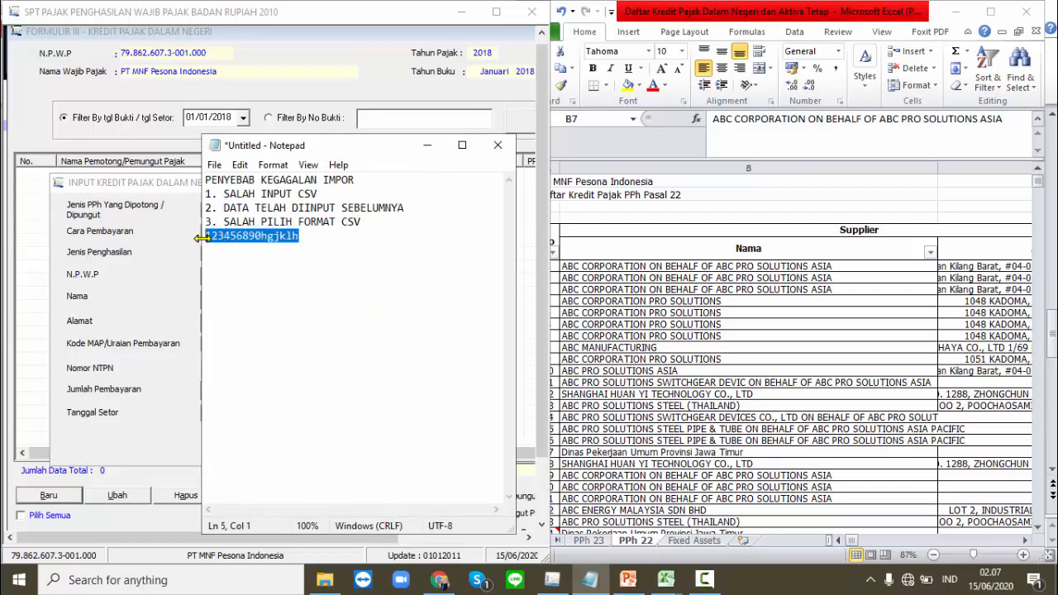
{"action": "left_click", "coordinate": [256, 370]}
{"action": "right_click", "coordinate": [256, 368]}
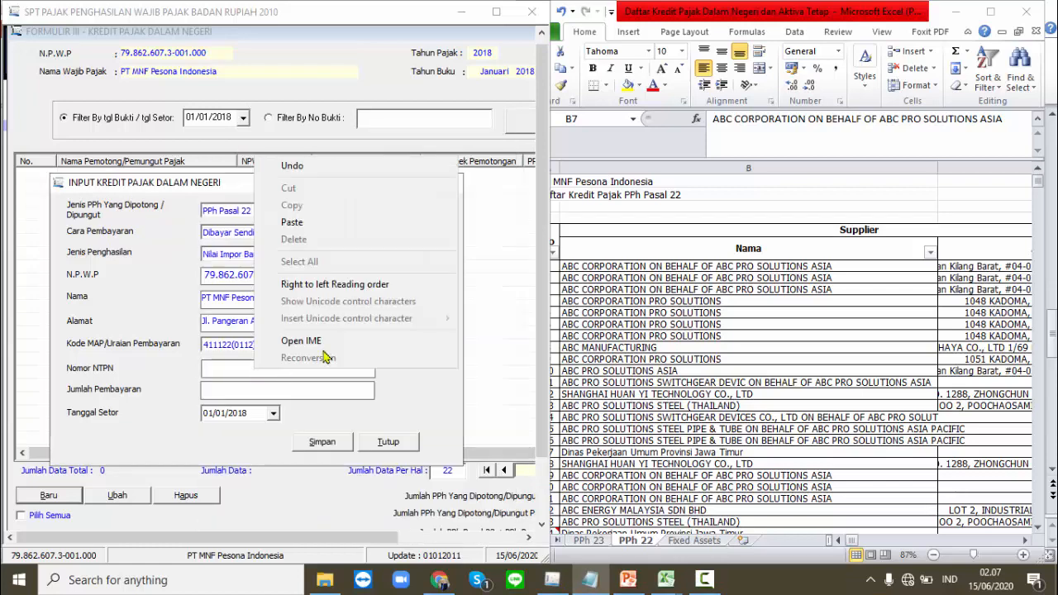
{"action": "left_click", "coordinate": [291, 222]}
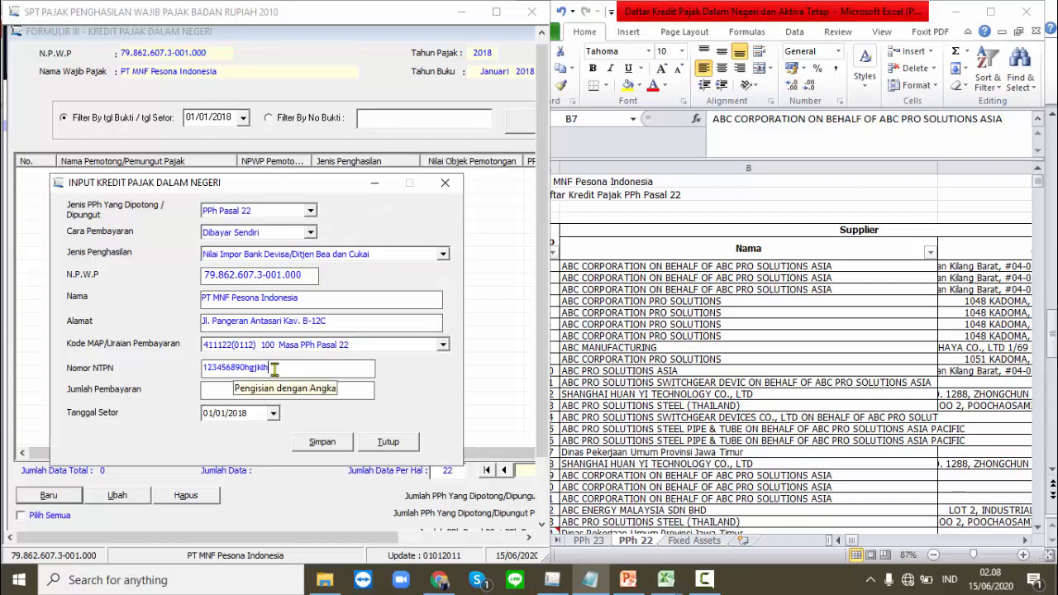
Remove the last five characters of the Nomor NTPN and try to move on to Jumlah Pembayaran.
{"action": "key", "text": "BackSpace"}
{"action": "key", "text": "BackSpace"}
{"action": "key", "text": "BackSpace"}
{"action": "key", "text": "BackSpace"}
{"action": "key", "text": "BackSpace"}
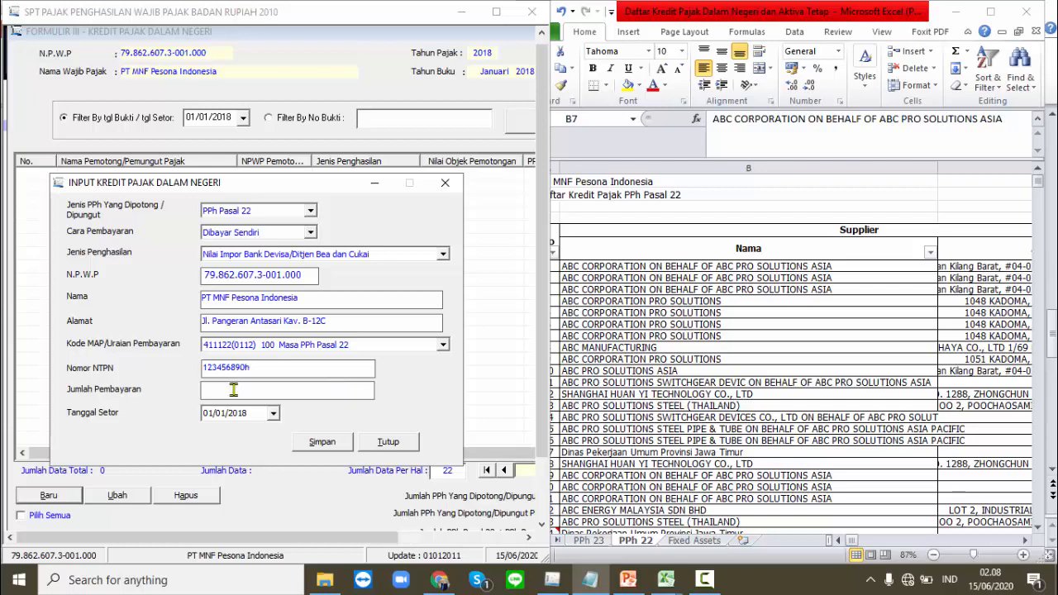
{"action": "left_click", "coordinate": [236, 396]}
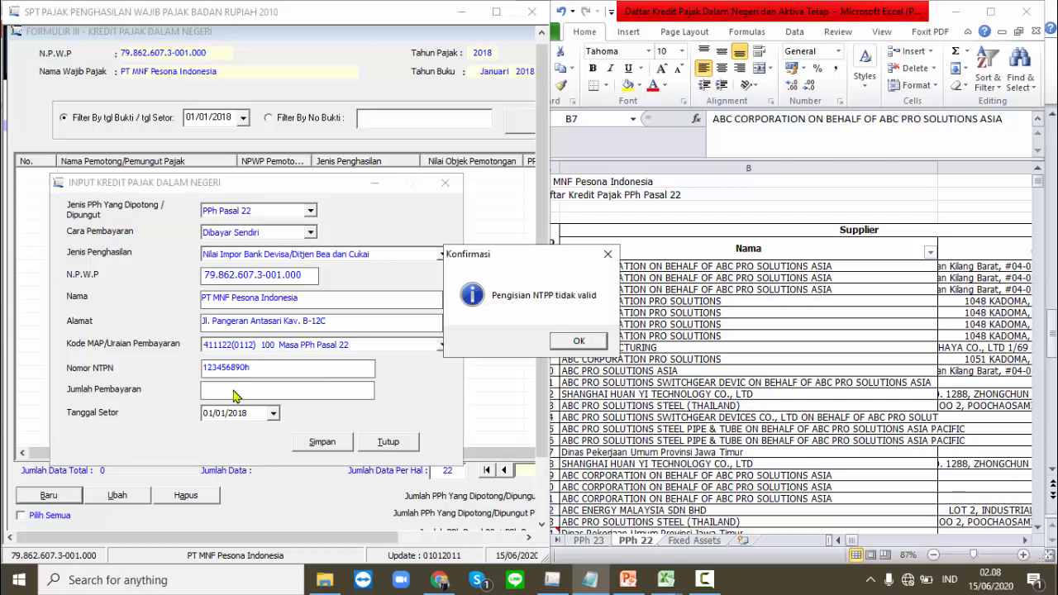
{"action": "left_click", "coordinate": [607, 254]}
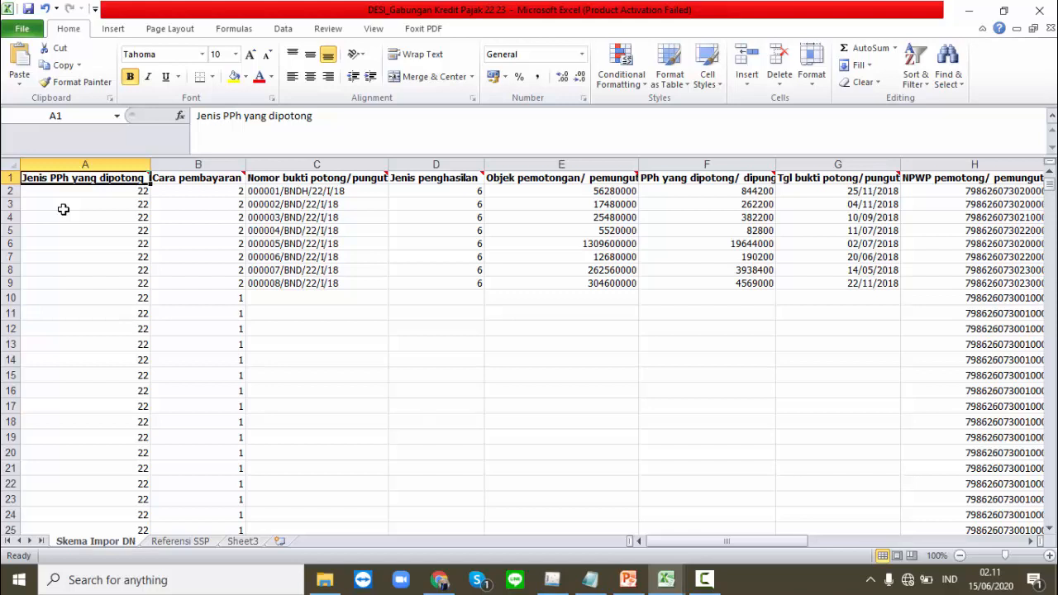
In File Explorer, browse drive C: to Program Files (x86) > DJP > eSPT 1771 2010 > Contoh Data Impor.
{"action": "left_click", "coordinate": [324, 579]}
{"action": "left_click", "coordinate": [88, 359]}
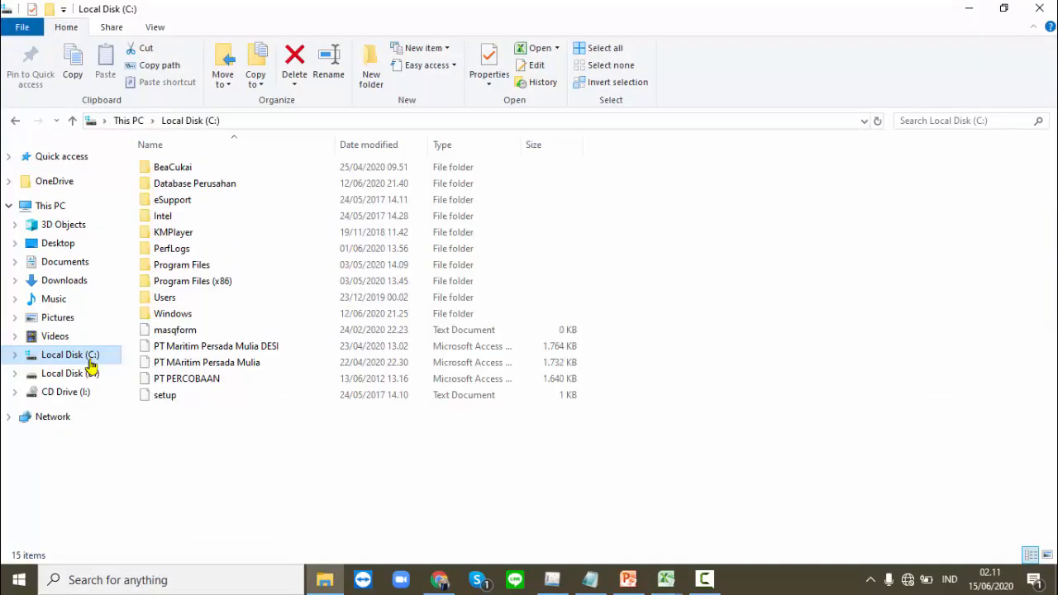
{"action": "left_click", "coordinate": [192, 286]}
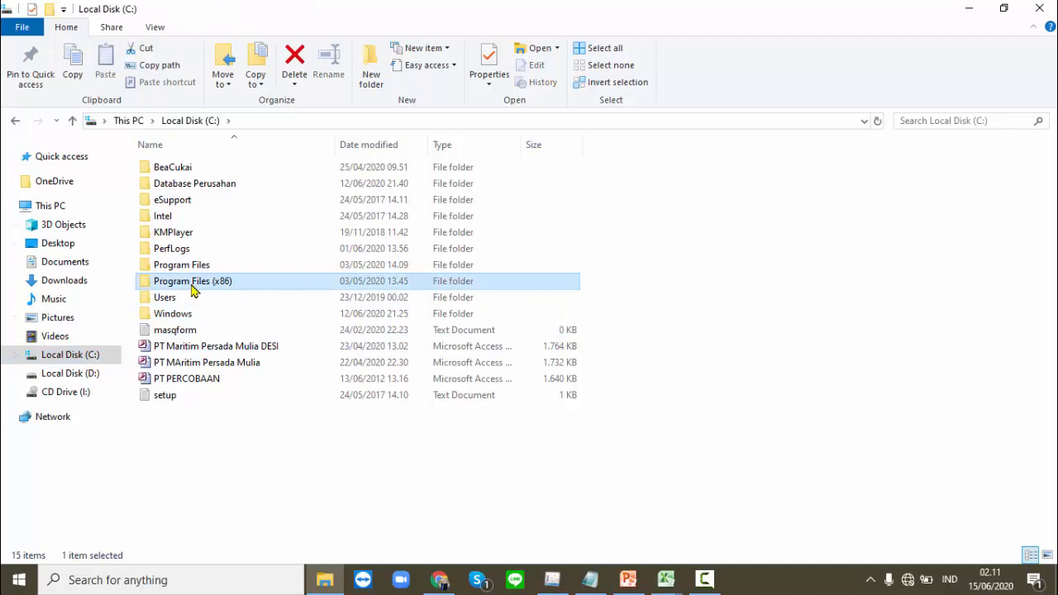
{"action": "double_click", "coordinate": [192, 284]}
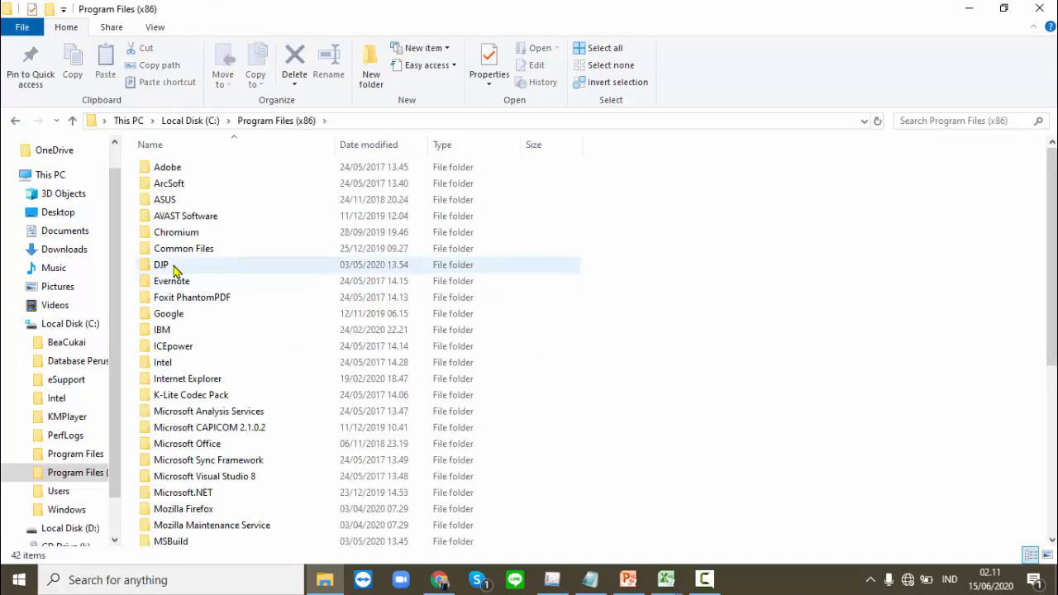
{"action": "left_click", "coordinate": [172, 267]}
{"action": "double_click", "coordinate": [172, 268]}
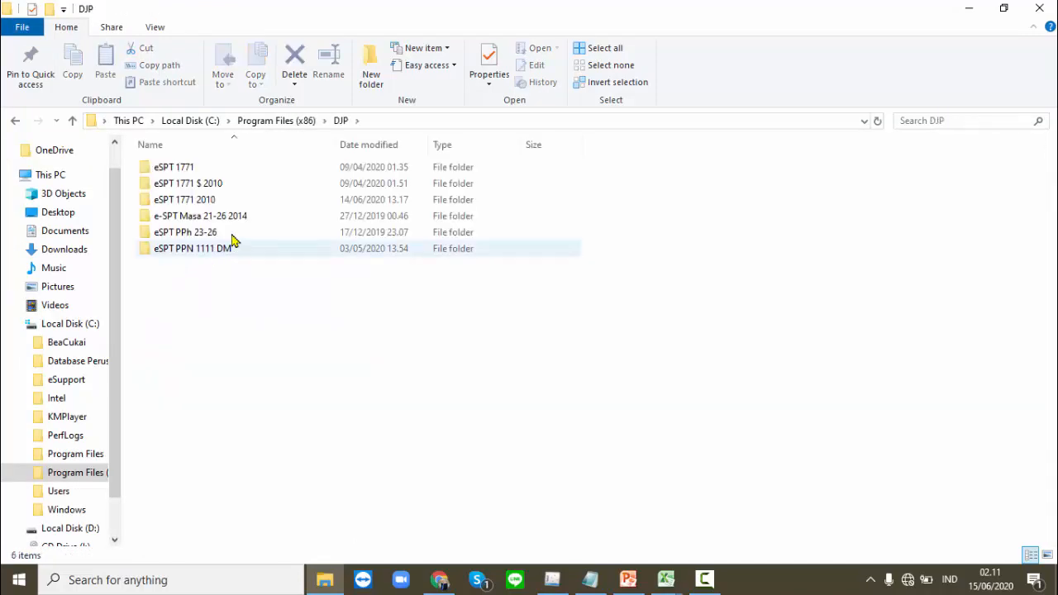
{"action": "double_click", "coordinate": [207, 204]}
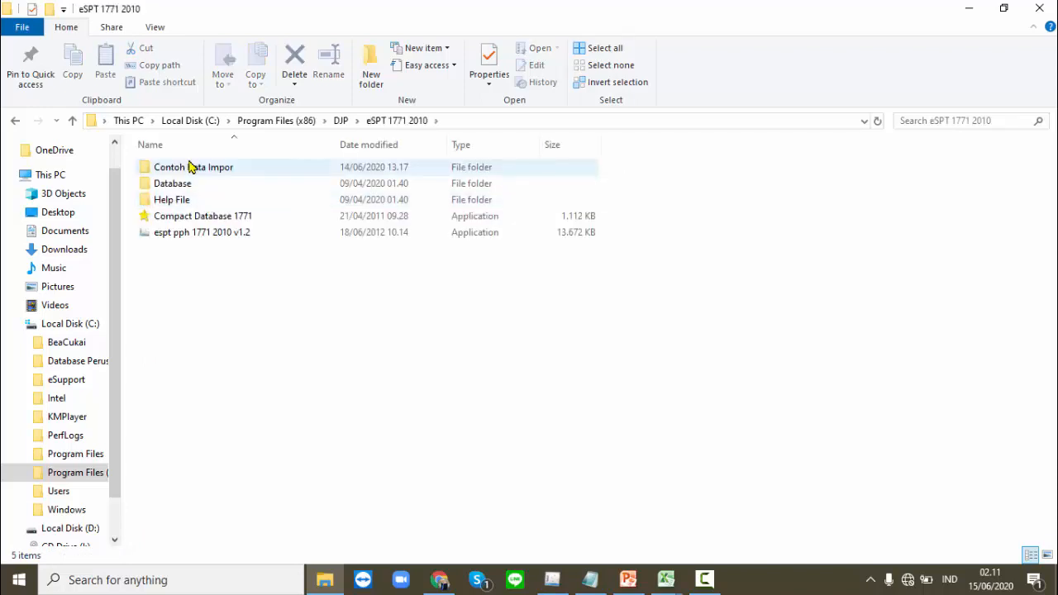
{"action": "double_click", "coordinate": [189, 167]}
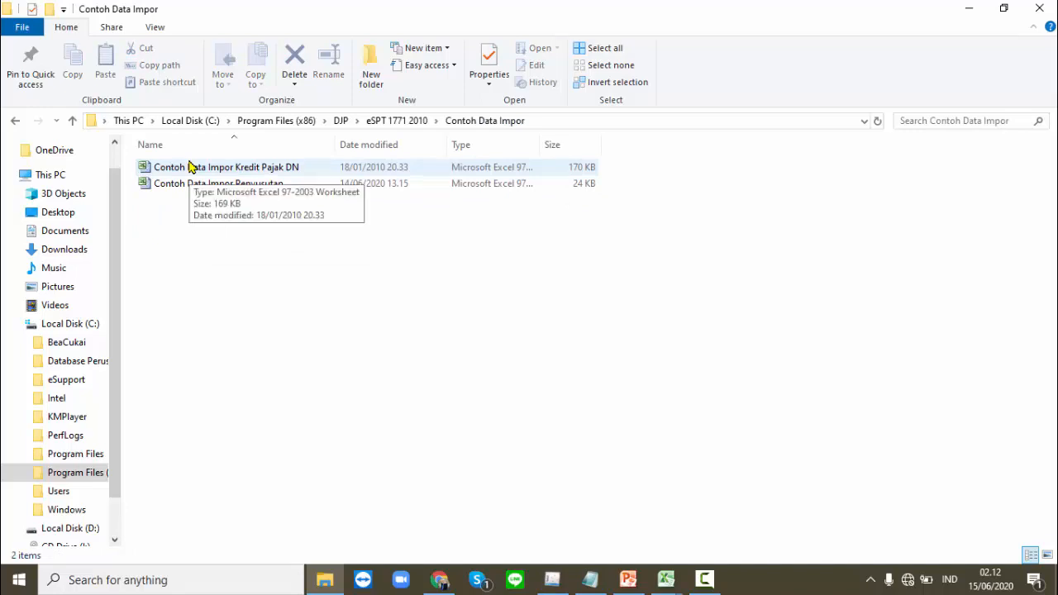
Switch to the DESI_Gabungan Kredit Pajak 22.23 workbook in Excel and read the header comments from Jenis PPh yang dipotong through Tanggal setor.
{"action": "mouse_move", "coordinate": [672, 583]}
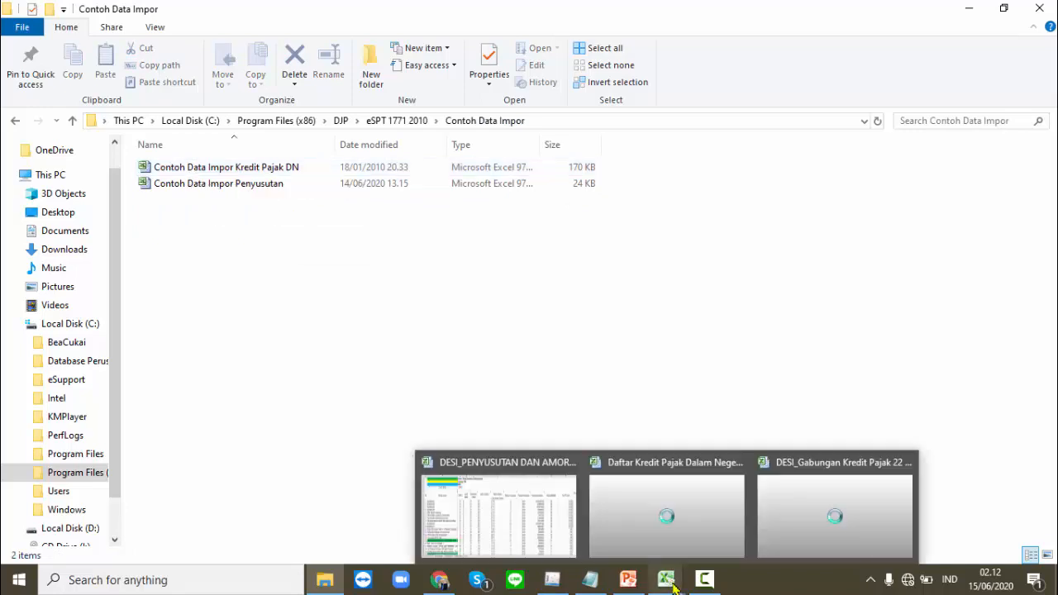
{"action": "left_click", "coordinate": [653, 517]}
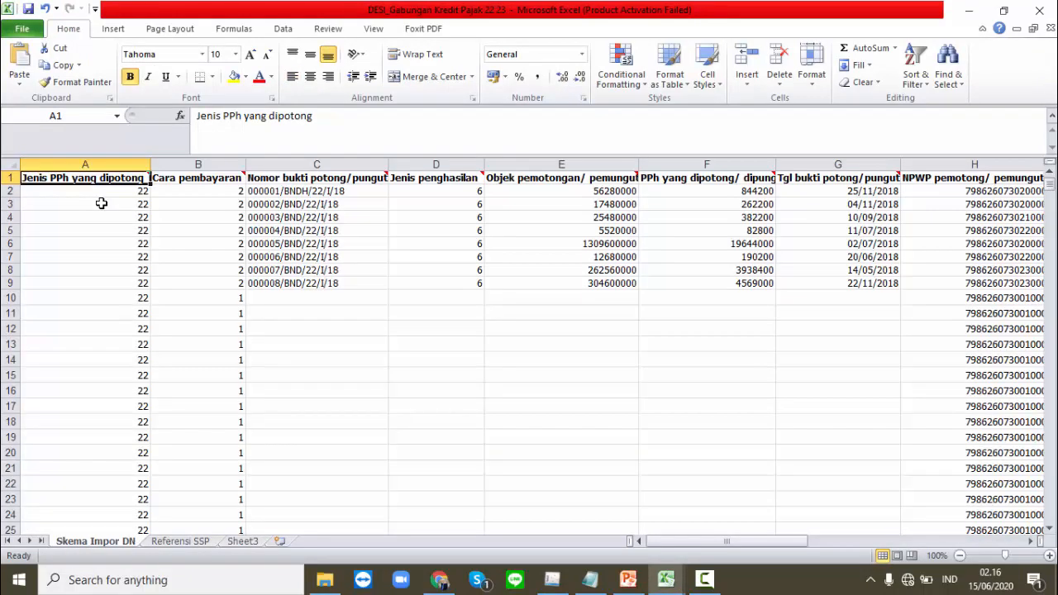
{"action": "mouse_move", "coordinate": [70, 189]}
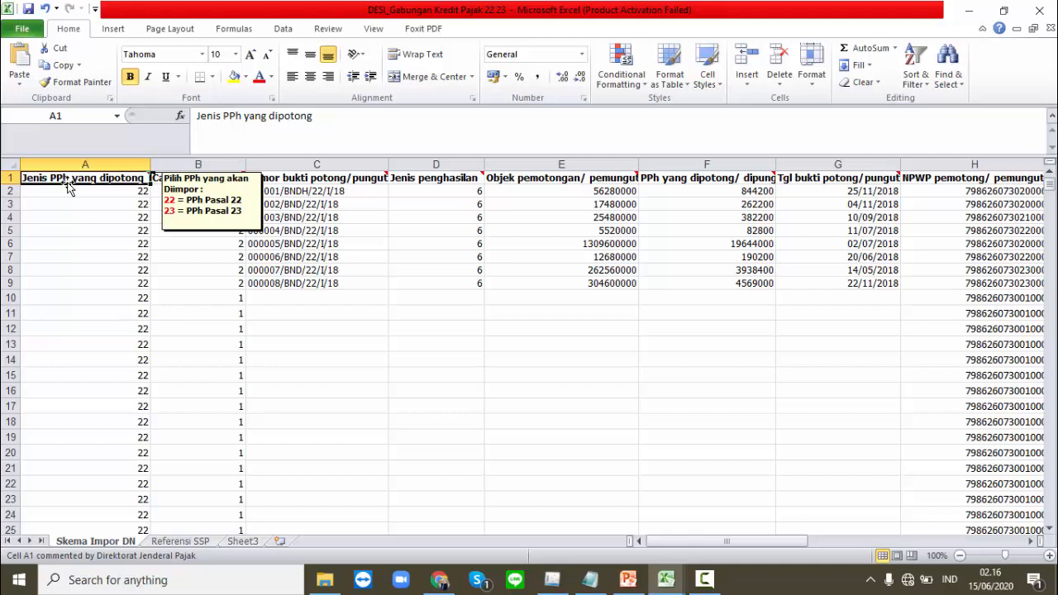
{"action": "mouse_move", "coordinate": [208, 177]}
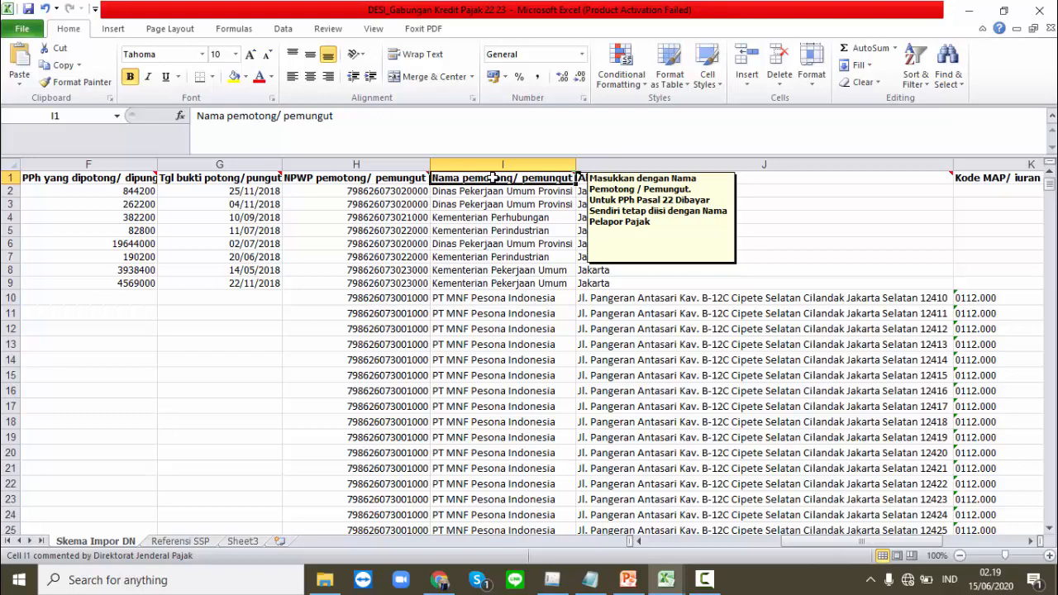
{"action": "left_click", "coordinate": [748, 174]}
{"action": "scroll", "coordinate": [748, 175], "scroll_direction": "right", "scroll_amount": 1}
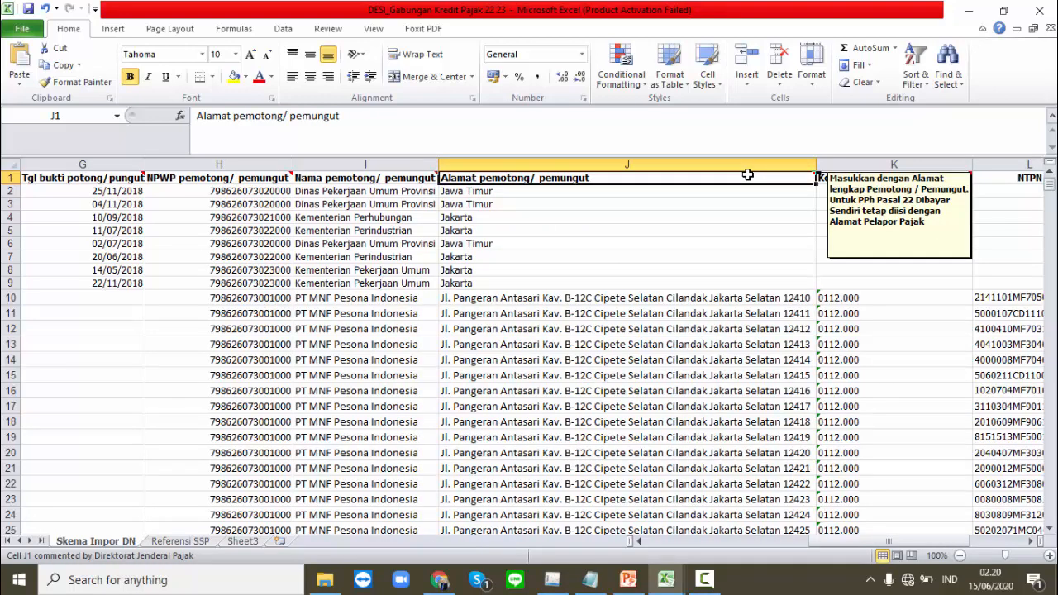
{"action": "key", "text": "Right"}
{"action": "key", "text": "Right"}
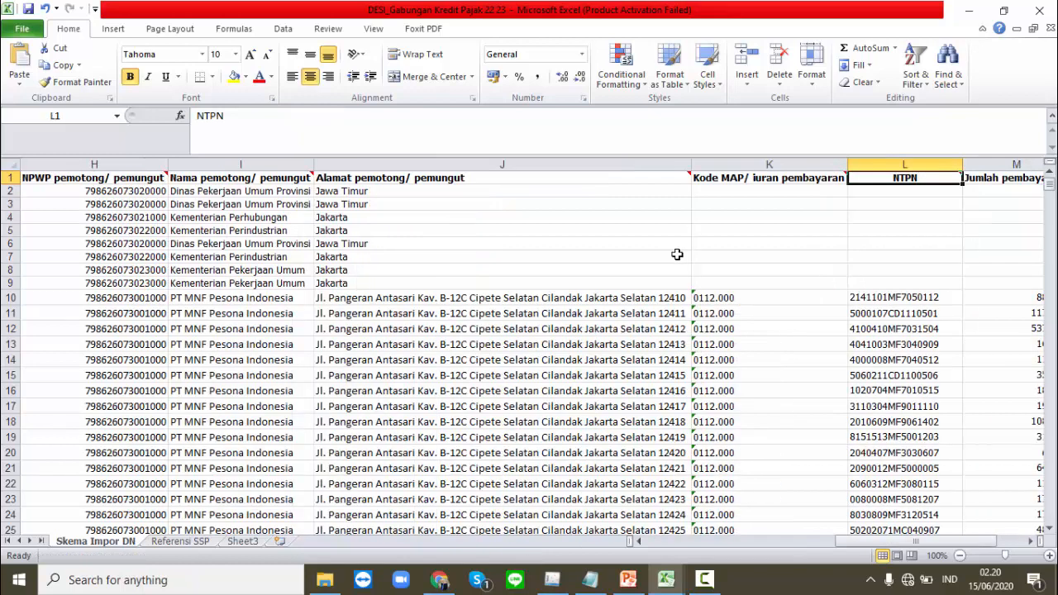
{"action": "mouse_move", "coordinate": [737, 177]}
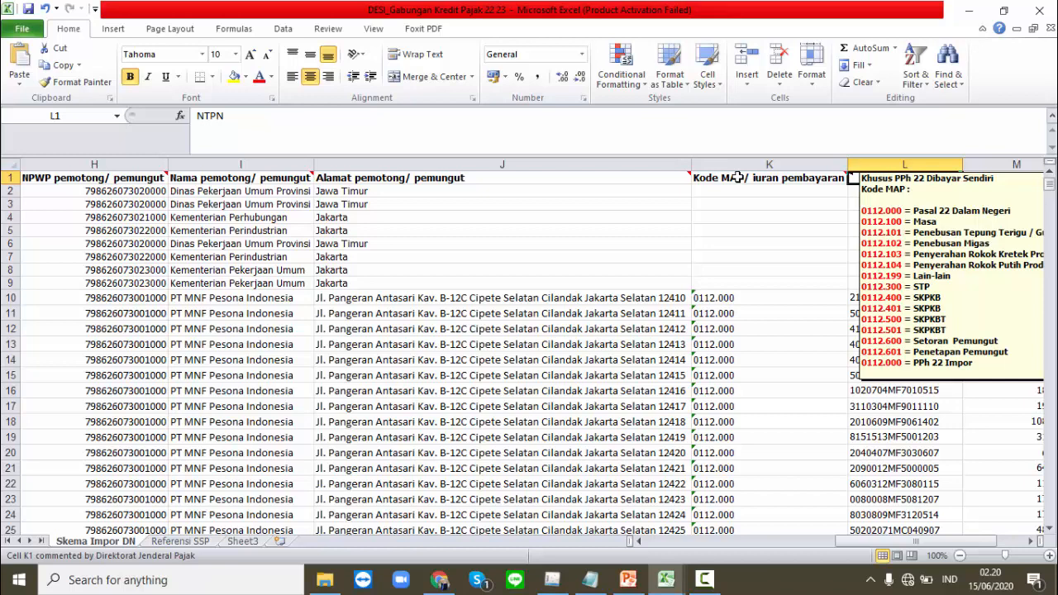
{"action": "scroll", "coordinate": [738, 177], "scroll_direction": "right", "scroll_amount": 1}
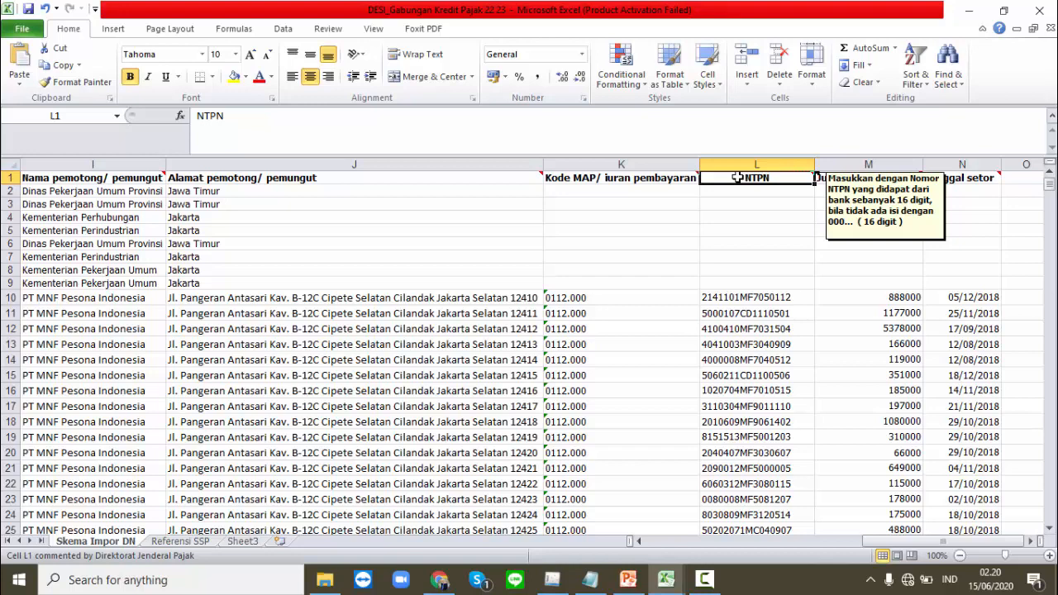
{"action": "left_click", "coordinate": [886, 178]}
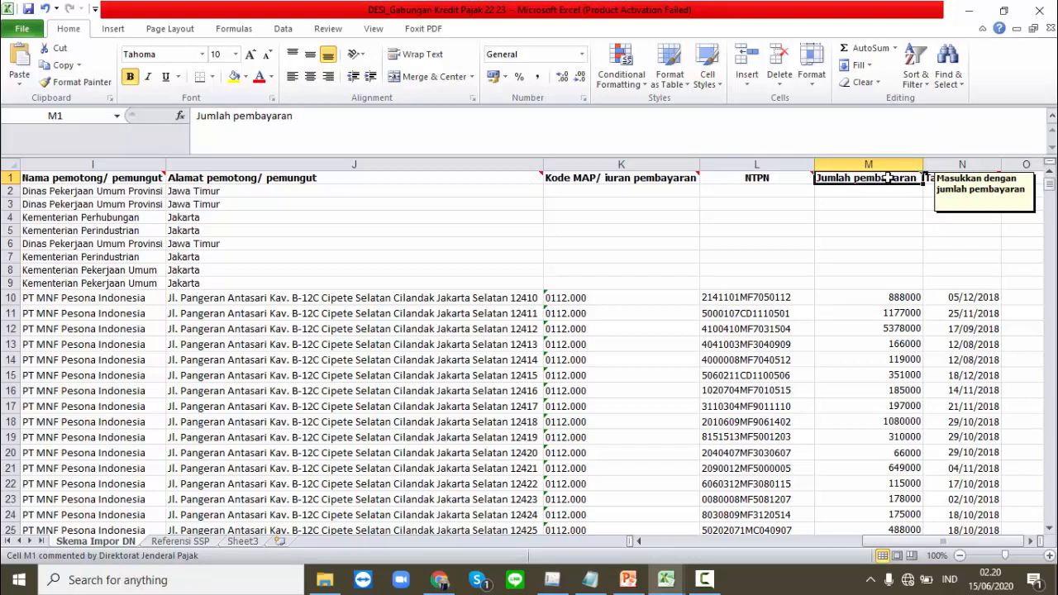
{"action": "left_click", "coordinate": [959, 178]}
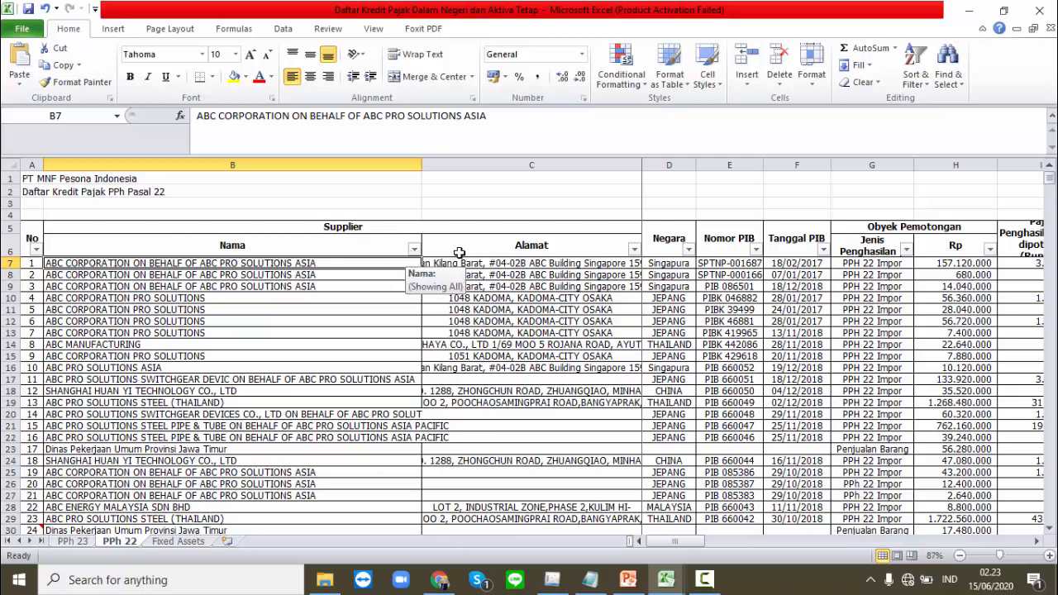
Filter the Tanggal Bank column of the PPh 22 sheet so that only 2018 dates are shown.
{"action": "left_click", "coordinate": [734, 260]}
{"action": "key", "text": "Right"}
{"action": "key", "text": "Right"}
{"action": "key", "text": "Right"}
{"action": "key", "text": "Right"}
{"action": "key", "text": "Right"}
{"action": "key", "text": "Right"}
{"action": "key", "text": "Right"}
{"action": "key", "text": "Right"}
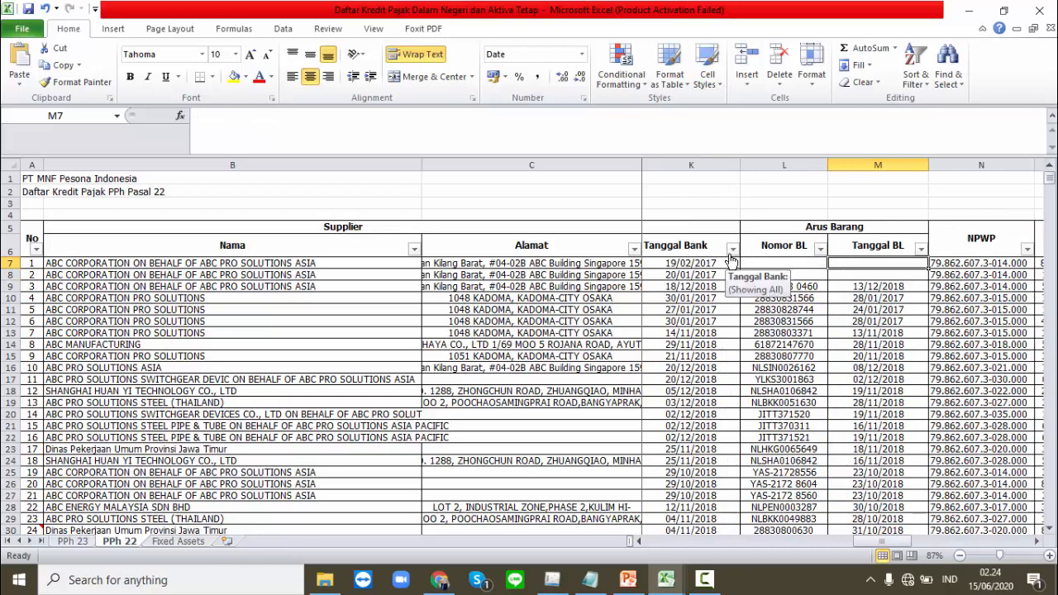
{"action": "left_click", "coordinate": [731, 251]}
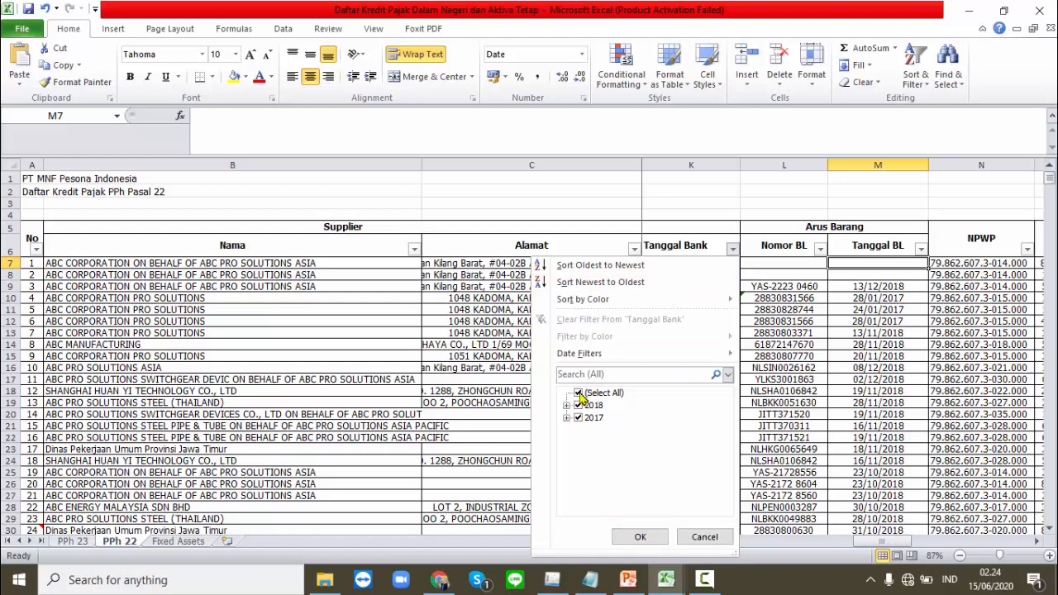
{"action": "left_click", "coordinate": [579, 394]}
{"action": "left_click", "coordinate": [578, 405]}
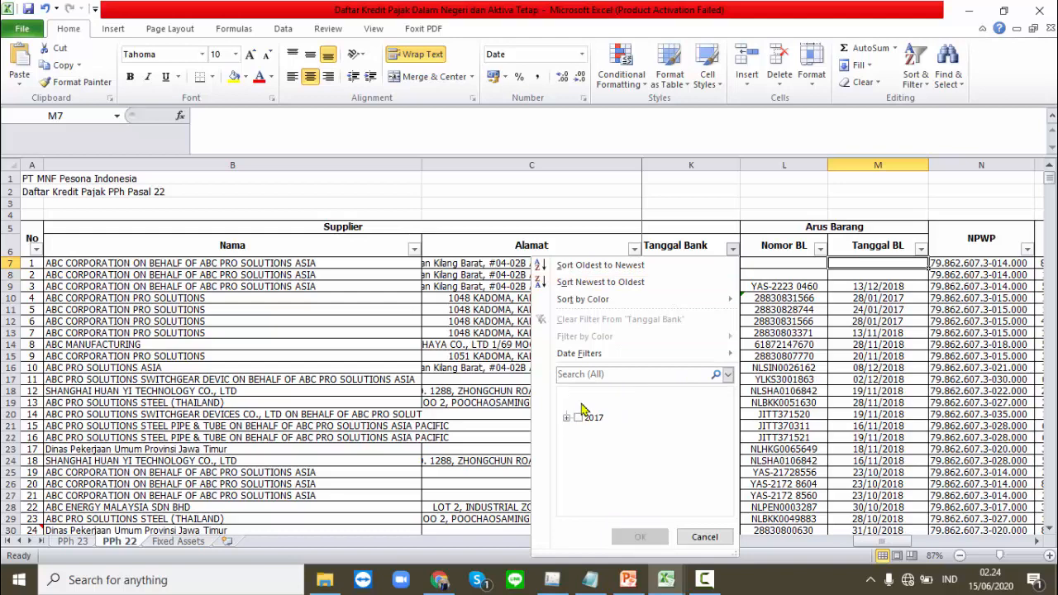
{"action": "left_click", "coordinate": [641, 538]}
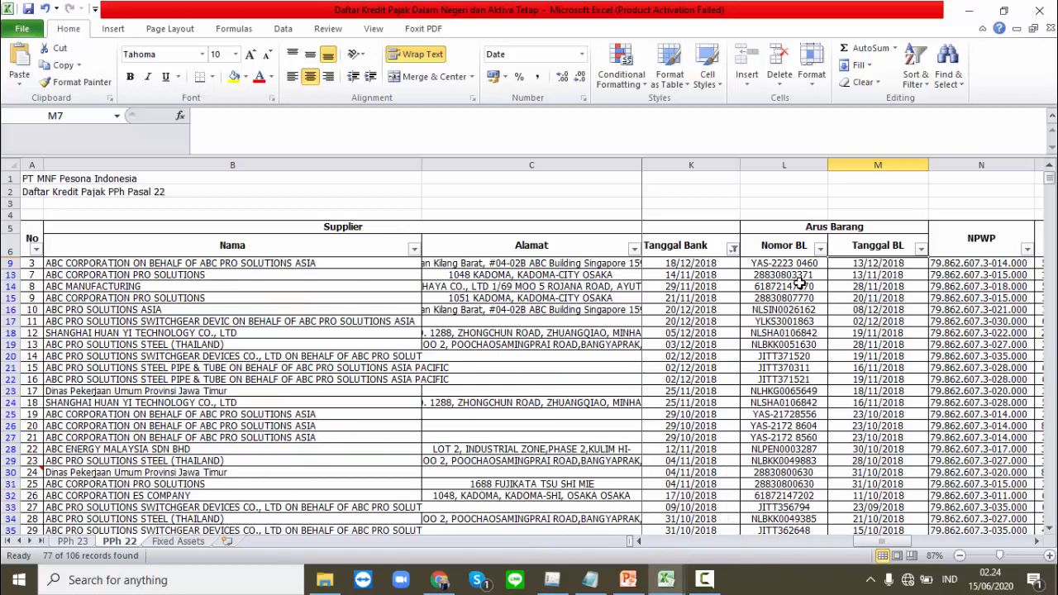
Check the years and months listed in the Tanggal BL column's filter.
{"action": "left_click", "coordinate": [921, 248]}
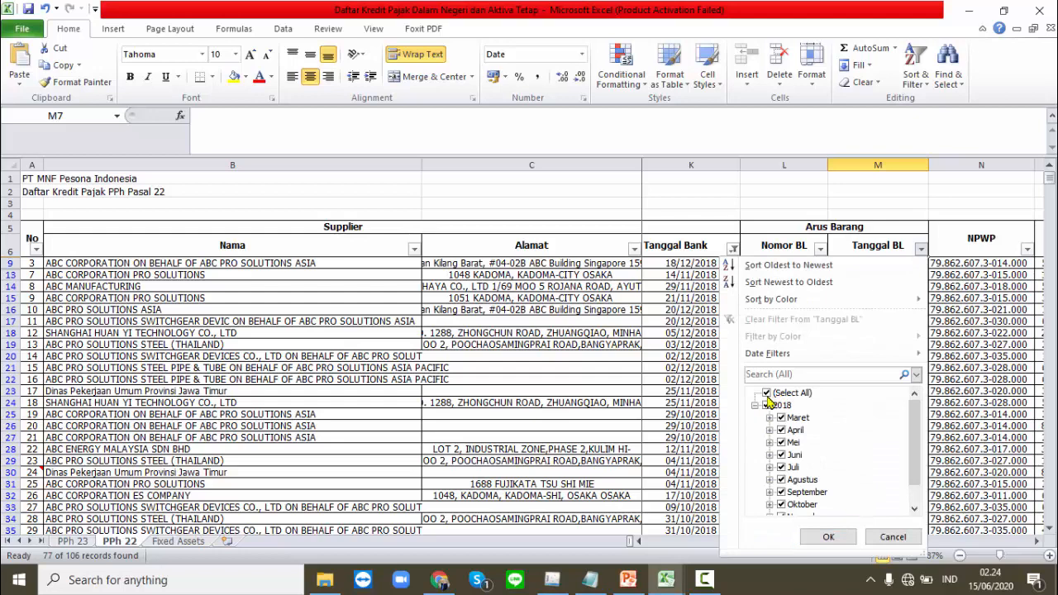
{"action": "left_click", "coordinate": [916, 447]}
{"action": "left_click_drag", "start_coordinate": [917, 472], "coordinate": [914, 399]}
{"action": "left_click", "coordinate": [810, 542]}
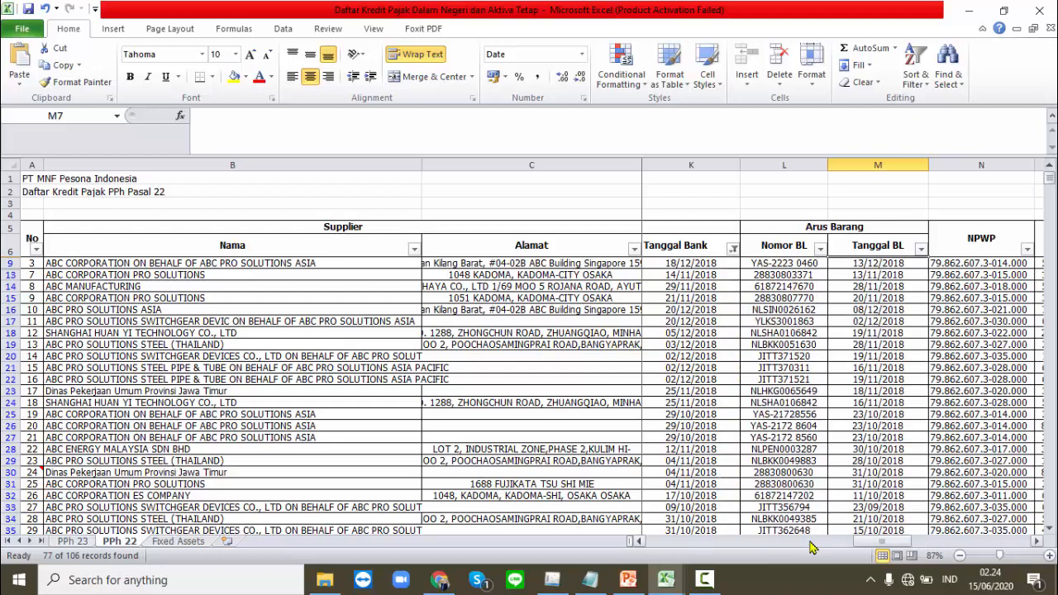
Filter Nama to Dinas Pekerjaan Umum Provinsi Jawa Timur, Kementerian Pekerjaan Umum, Kementerian Perhubungan and Kementerian Perindustrian.
{"action": "left_click", "coordinate": [413, 249]}
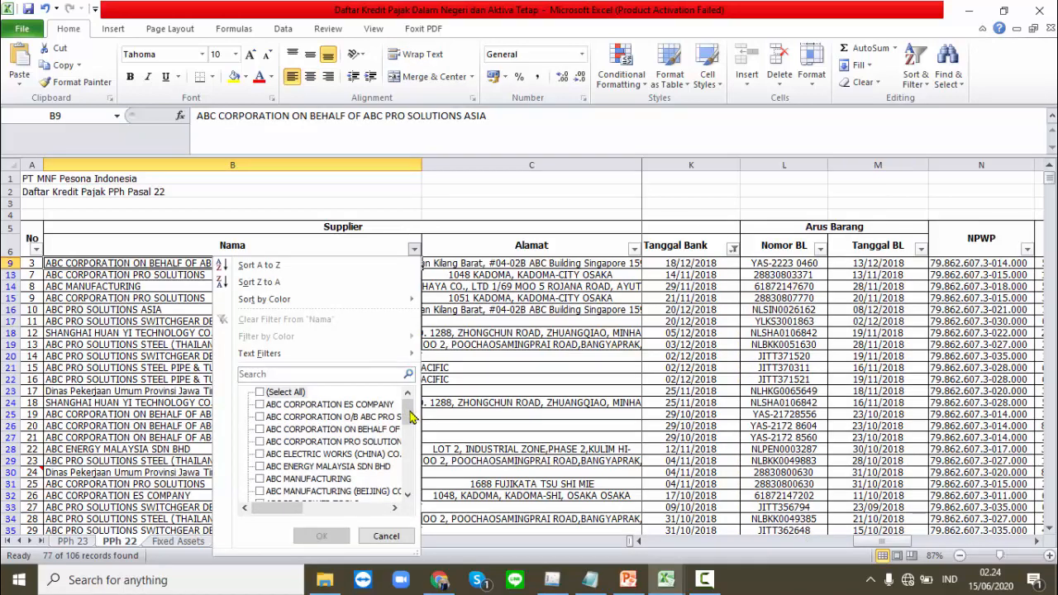
{"action": "left_click_drag", "start_coordinate": [409, 409], "coordinate": [411, 480]}
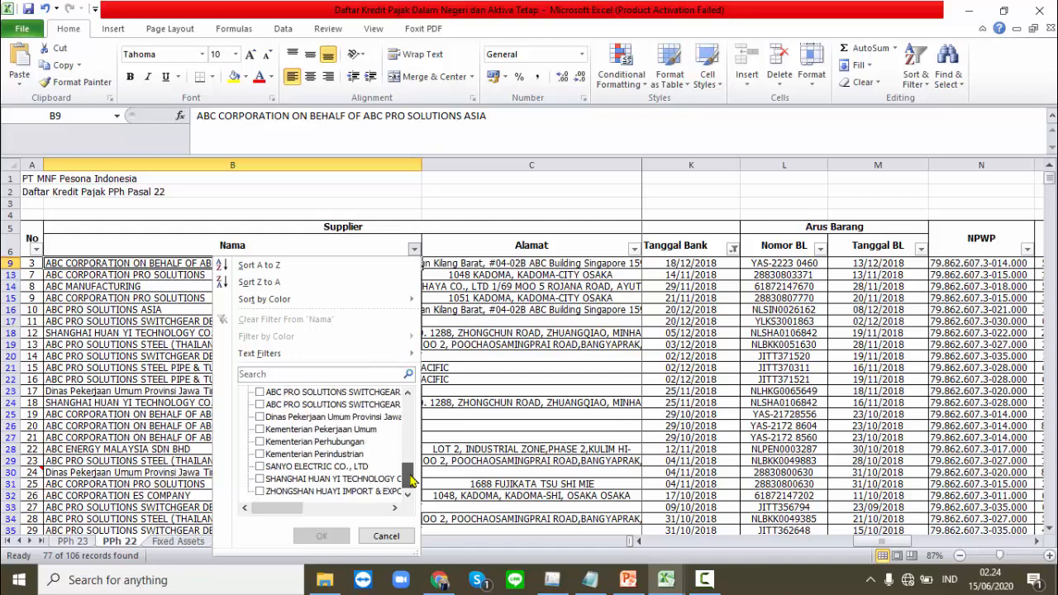
{"action": "left_click", "coordinate": [260, 417]}
{"action": "left_click", "coordinate": [268, 430]}
{"action": "left_click", "coordinate": [268, 442]}
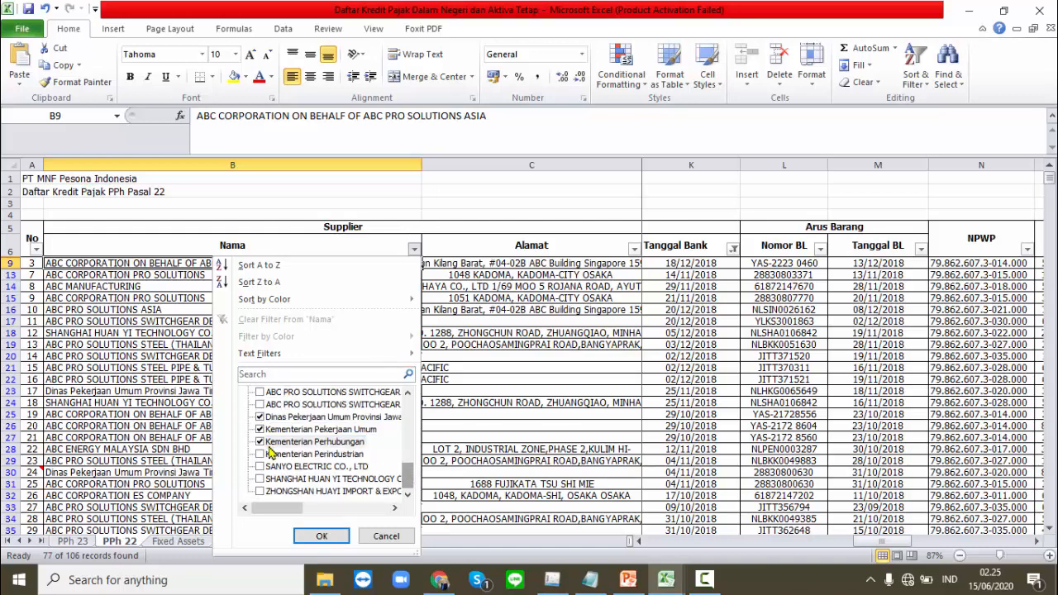
{"action": "left_click", "coordinate": [268, 455]}
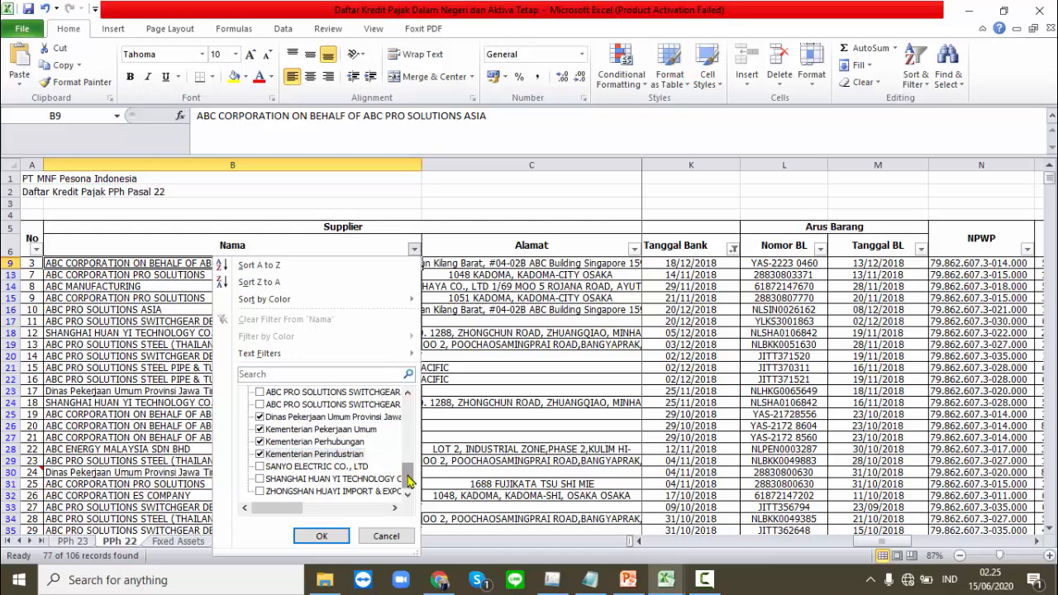
{"action": "left_click", "coordinate": [319, 535]}
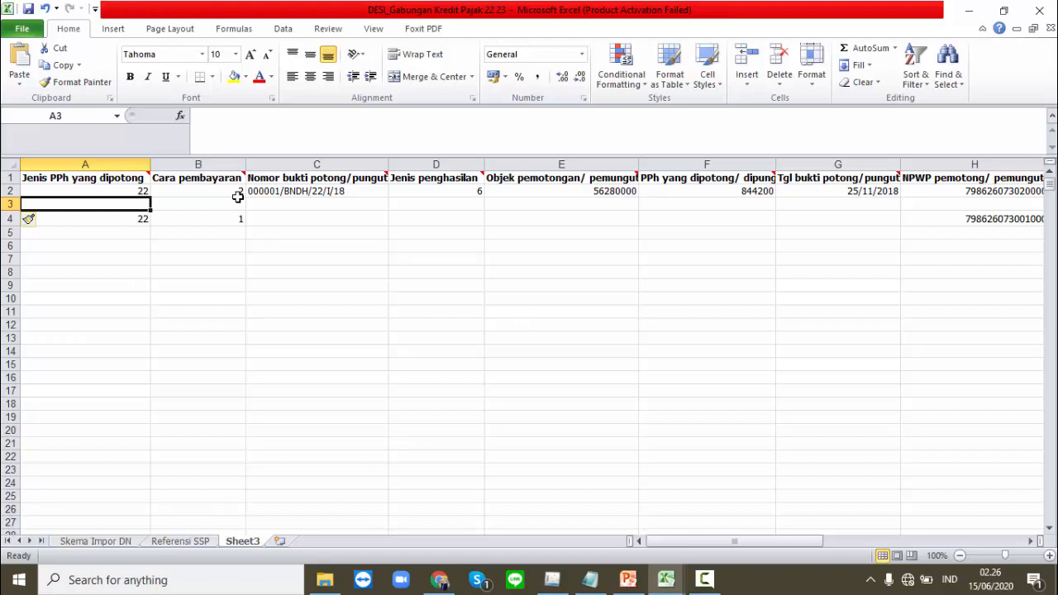
In row 3 of Sheet3 in DESI_Gabungan Kredit Pajak 22.23, enter 22 for Jenis PPh yang dipotong and 2 for Cara pembayaran.
{"action": "type", "text": "22"}
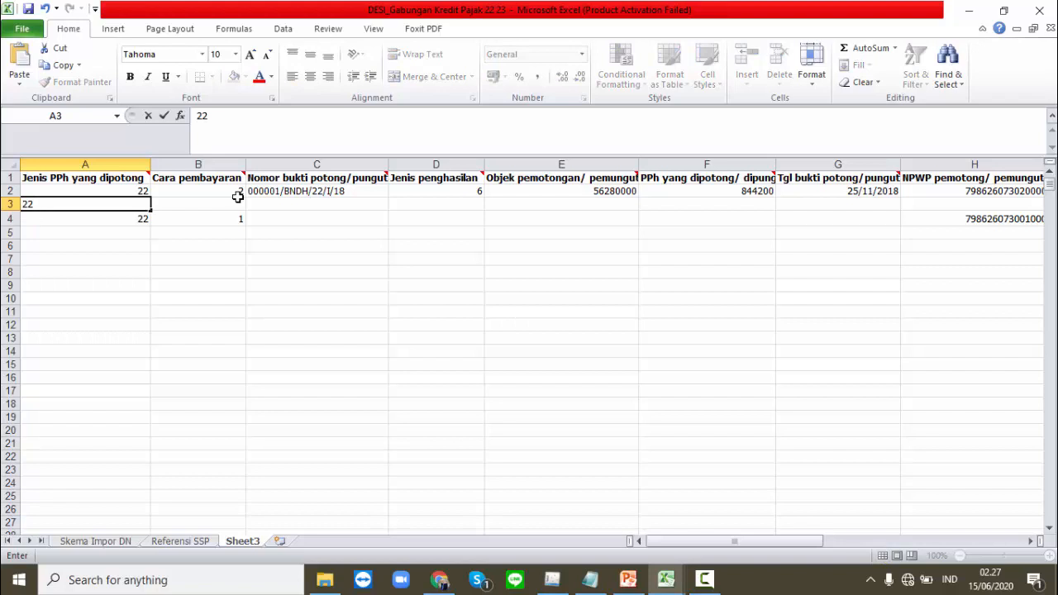
{"action": "key", "text": "Tab"}
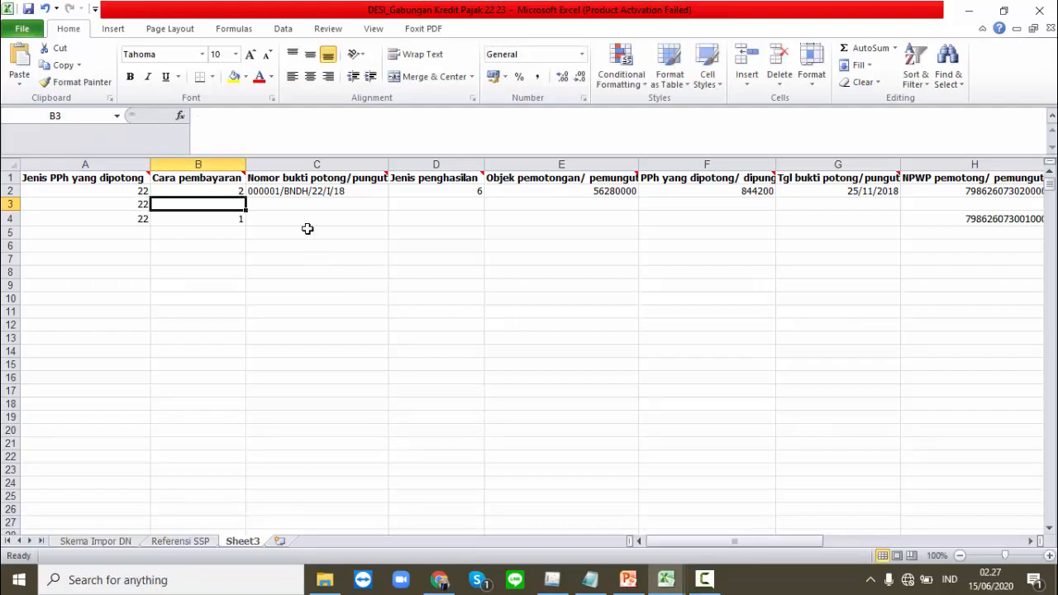
{"action": "type", "text": "2"}
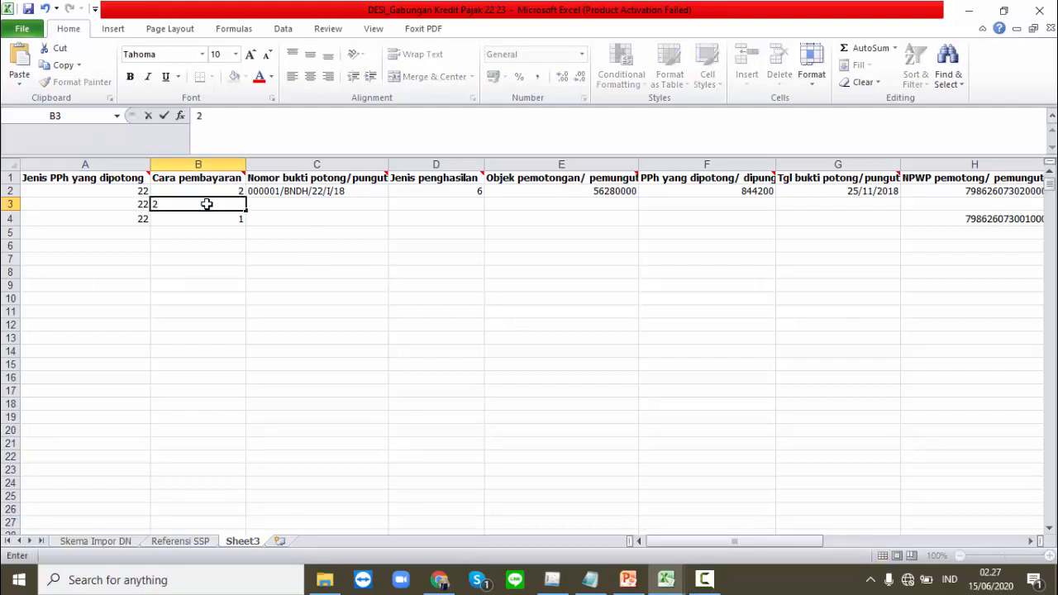
{"action": "key", "text": "Tab"}
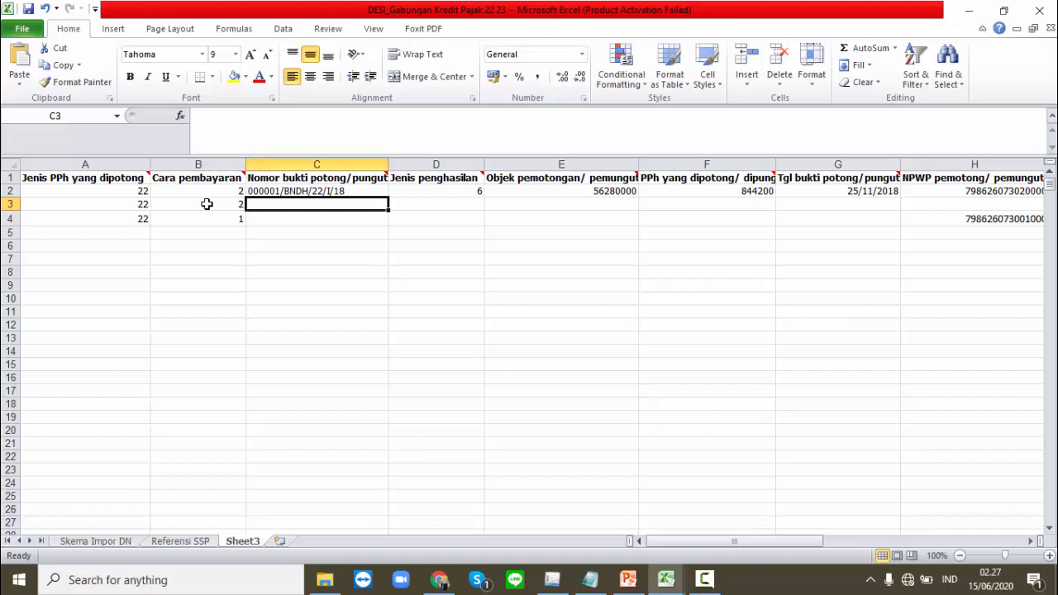
Fill row 3 with Nomor bukti potong/pungut 000002/BNDH/22/I/18 and Jenis penghasilan 6, the code for Pembelian Brg oleh Bendaharawan.
{"action": "left_click", "coordinate": [326, 191]}
{"action": "left_click", "coordinate": [304, 209]}
{"action": "type", "text": "000002/BNDH/22/I/18"}
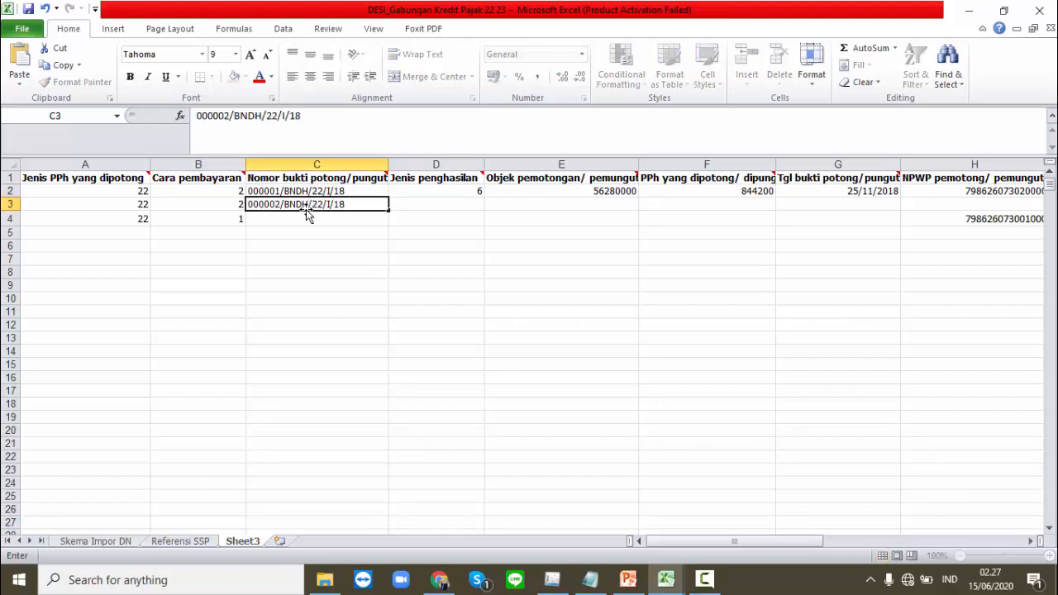
{"action": "key", "text": "Tab"}
{"action": "mouse_move", "coordinate": [474, 172]}
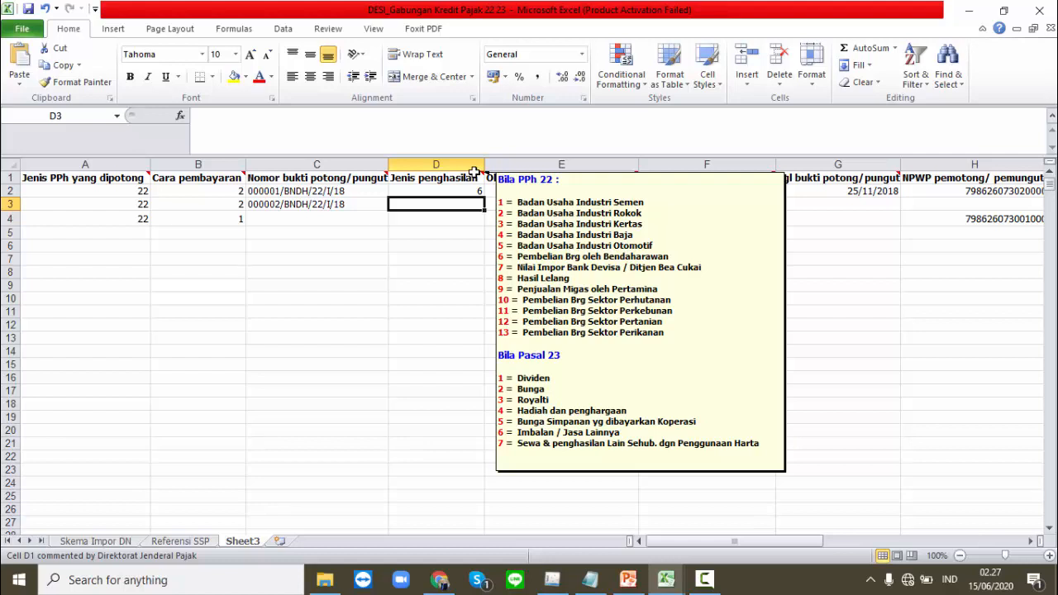
{"action": "type", "text": "6"}
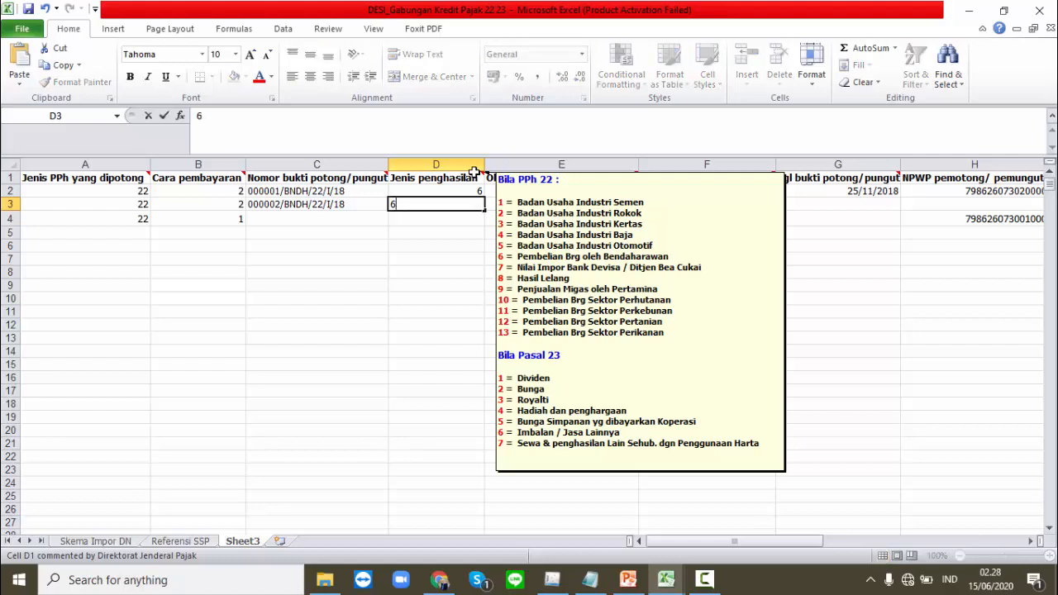
{"action": "key", "text": "Return"}
{"action": "key", "text": "Up"}
{"action": "key", "text": "Tab"}
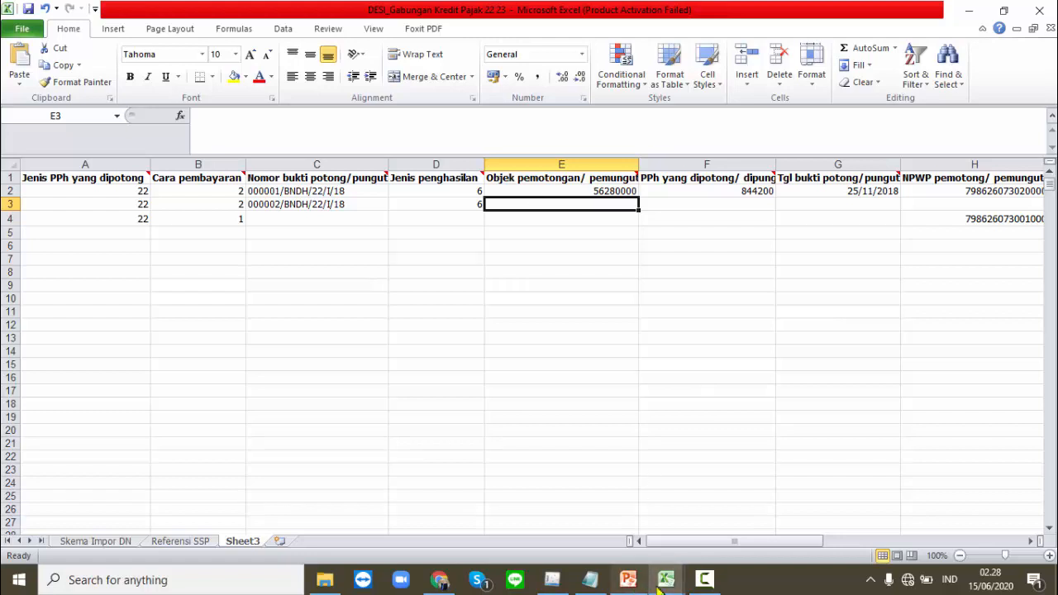
Copy the Rp amount 17480000 of entry No 24 from the Daftar Kredit Pajak workbook into cell E3 of the import sheet.
{"action": "mouse_move", "coordinate": [666, 583]}
{"action": "left_click", "coordinate": [674, 523]}
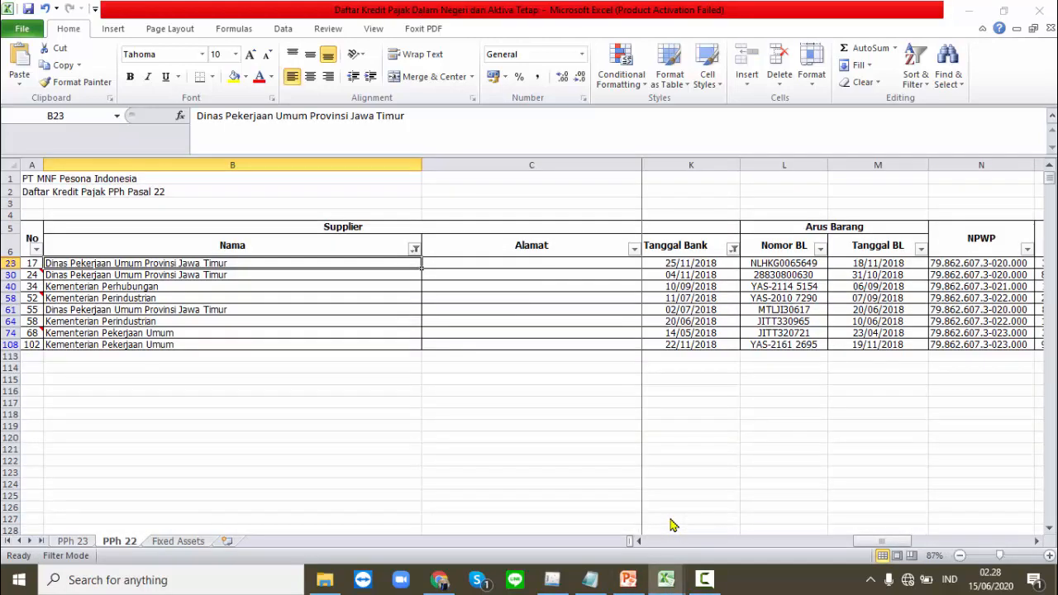
{"action": "left_click", "coordinate": [333, 278]}
{"action": "key", "text": "Right"}
{"action": "key", "text": "Right"}
{"action": "key", "text": "Right"}
{"action": "key", "text": "Right"}
{"action": "key", "text": "Right"}
{"action": "key", "text": "Right"}
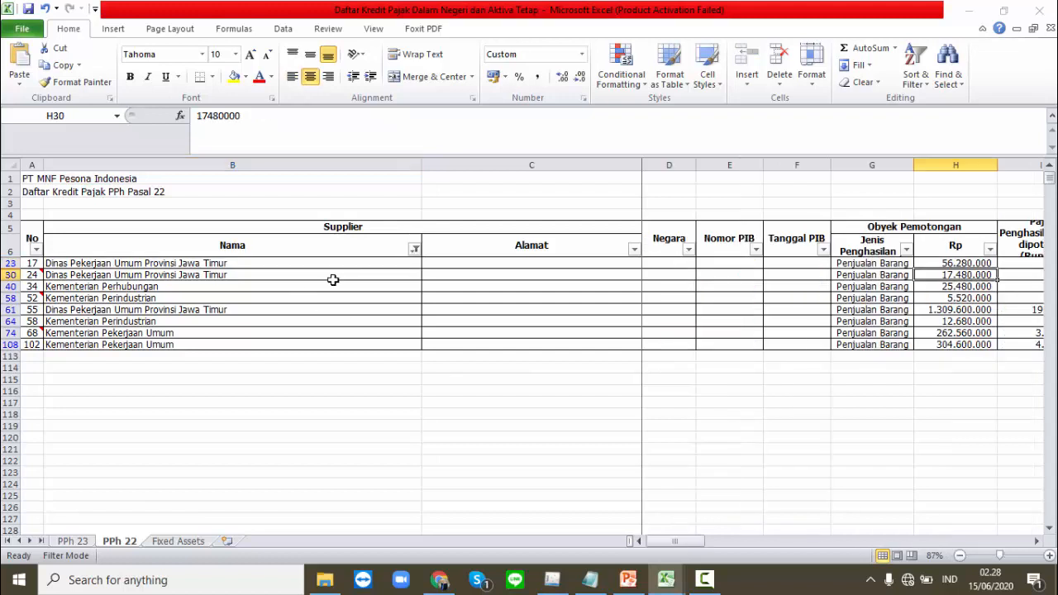
{"action": "key", "text": "ctrl+c"}
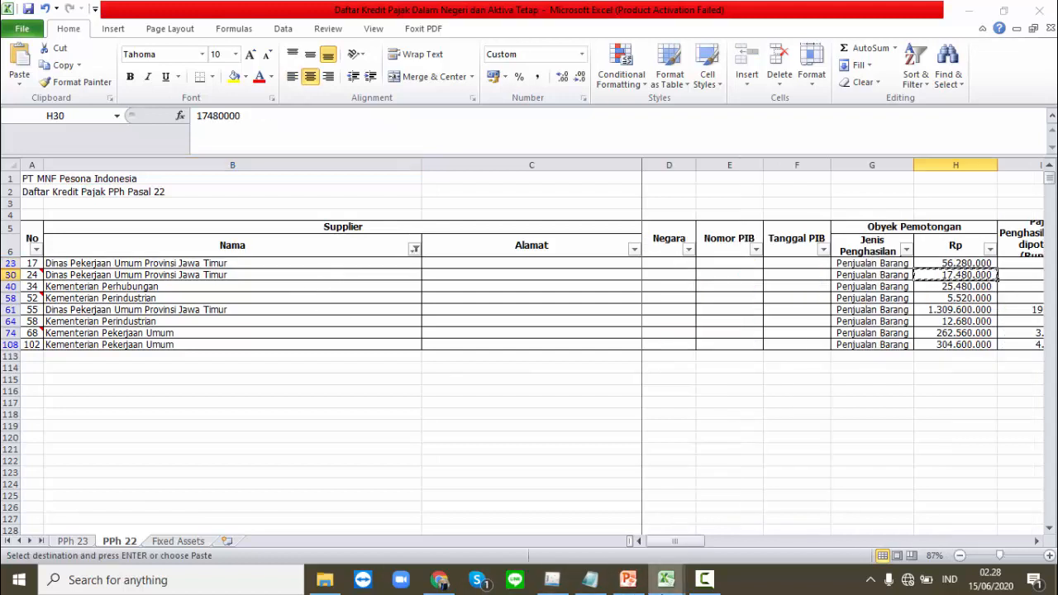
{"action": "key", "text": "alt+Tab"}
{"action": "key", "text": "ctrl+v"}
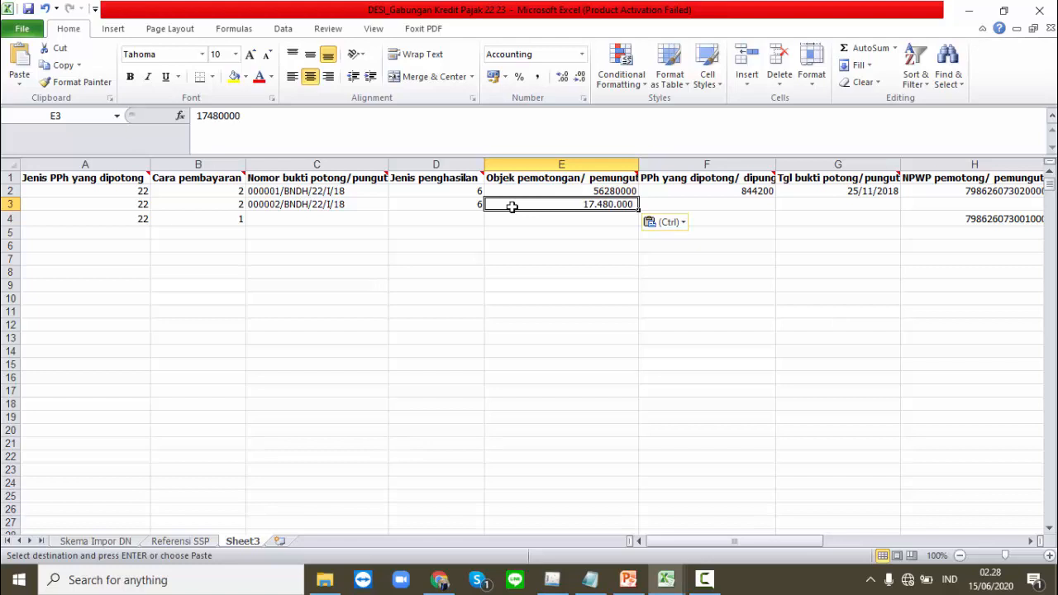
{"action": "key", "text": "Escape"}
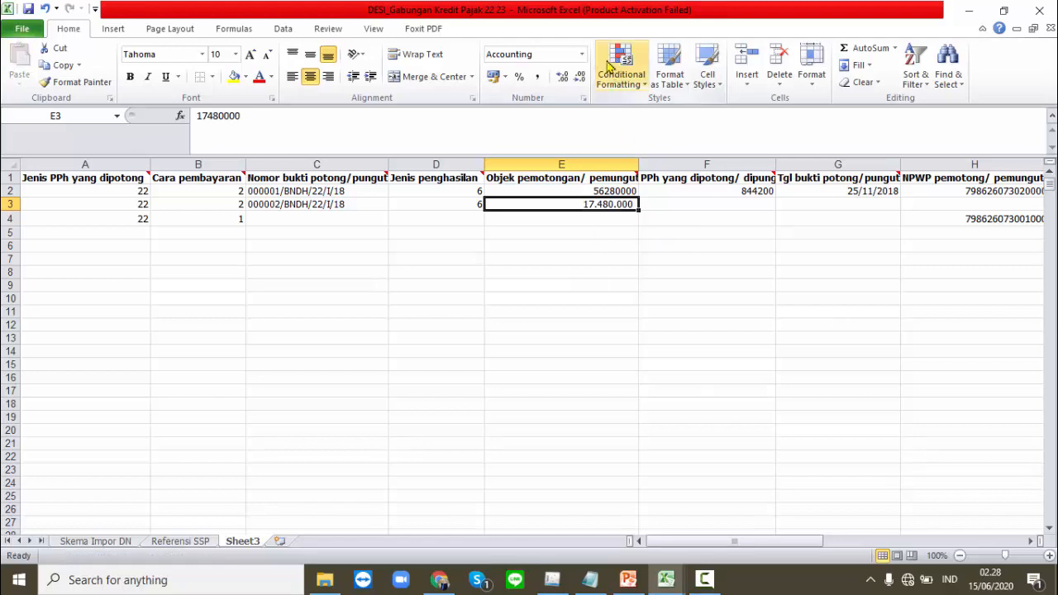
Set the number format of cell E3 to General and remove its centred alignment.
{"action": "left_click", "coordinate": [582, 56]}
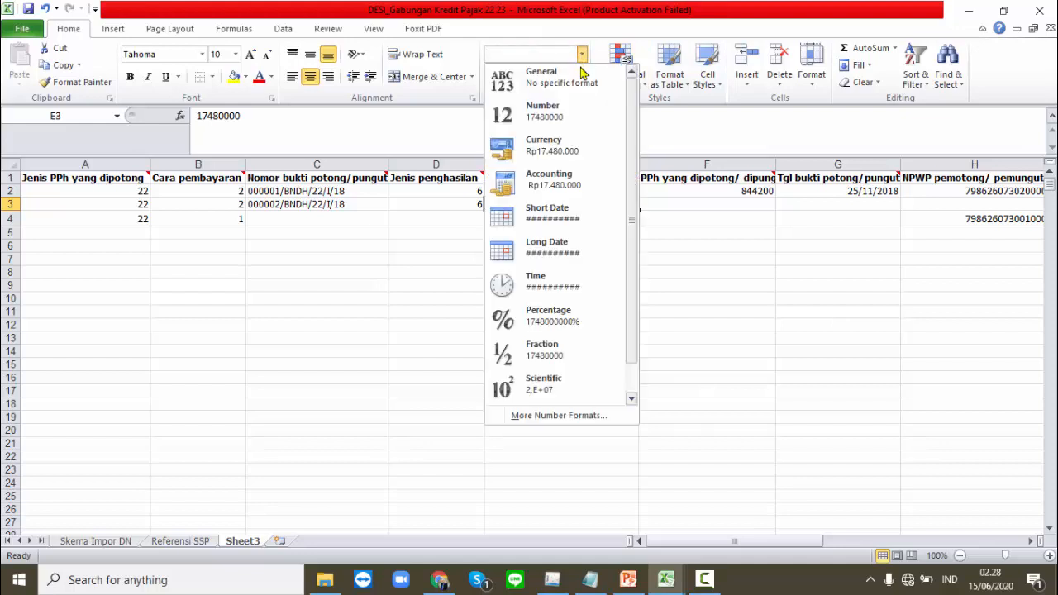
{"action": "left_click", "coordinate": [582, 81]}
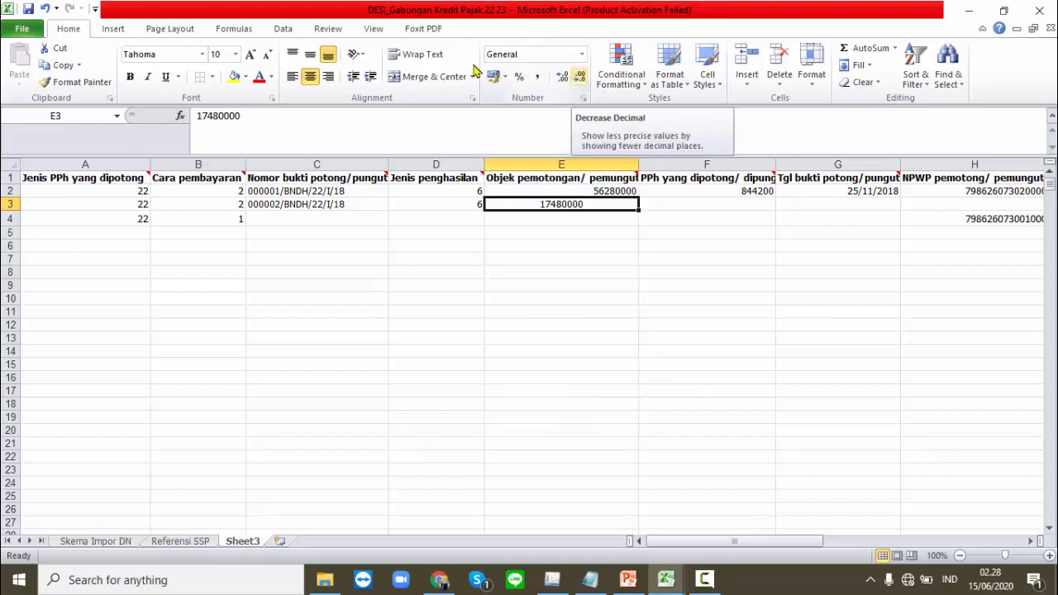
{"action": "left_click", "coordinate": [311, 78]}
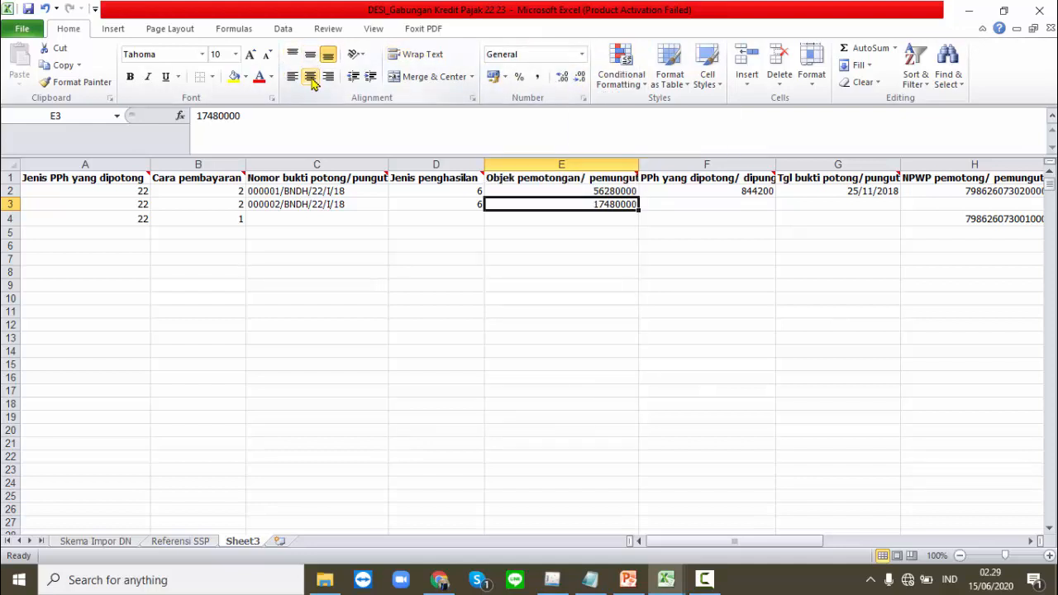
Copy entry No 24's withheld tax of 262200 from the Daftar Kredit Pajak workbook into cell F3 and format it as General.
{"action": "left_click", "coordinate": [686, 177]}
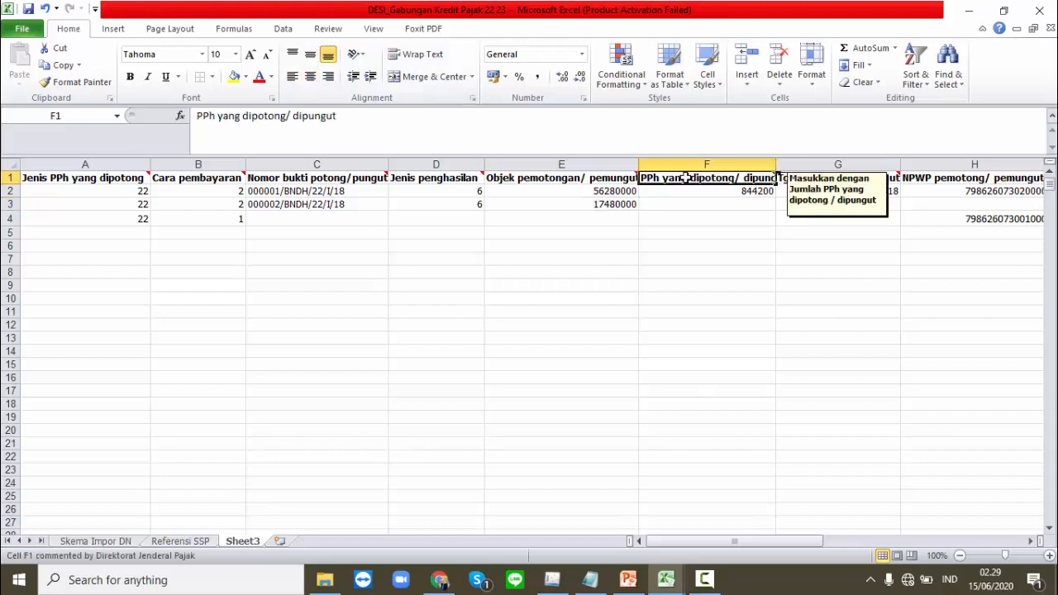
{"action": "left_click", "coordinate": [677, 203]}
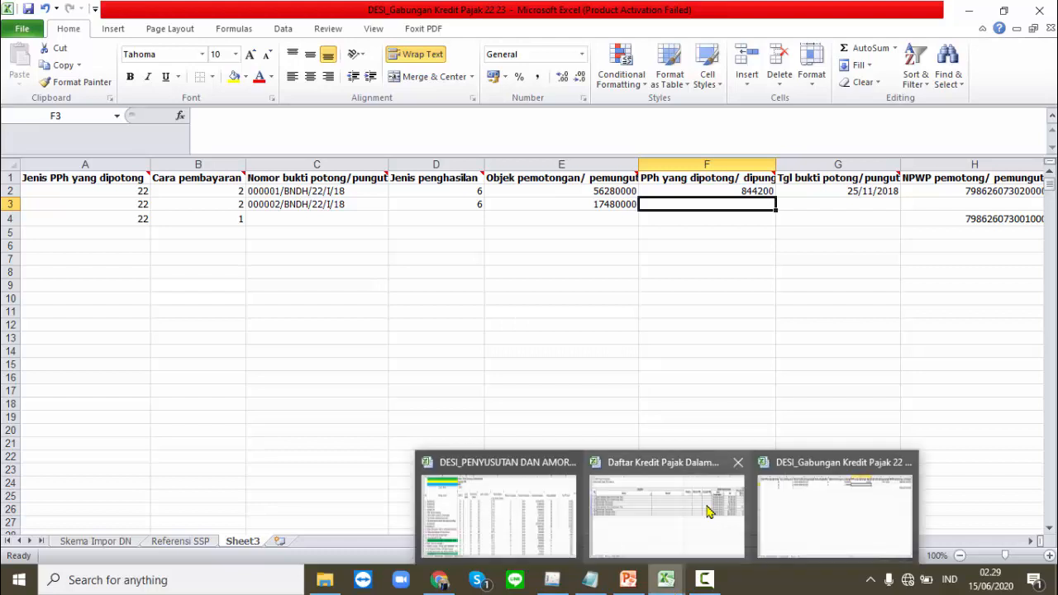
{"action": "left_click", "coordinate": [710, 512]}
{"action": "key", "text": "Right"}
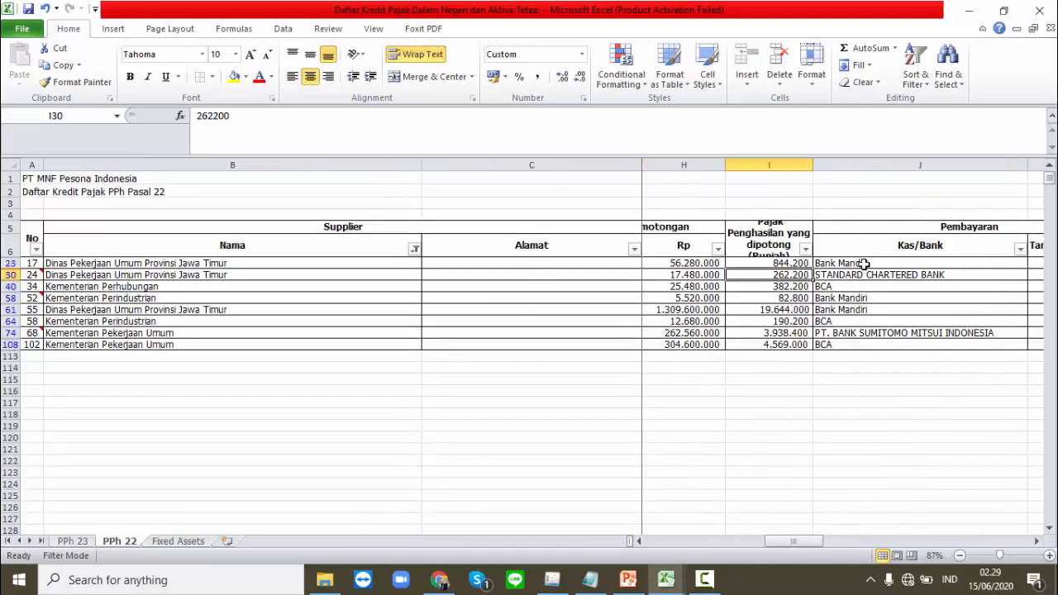
{"action": "key", "text": "ctrl+c"}
{"action": "key", "text": "alt+Tab"}
{"action": "key", "text": "Return"}
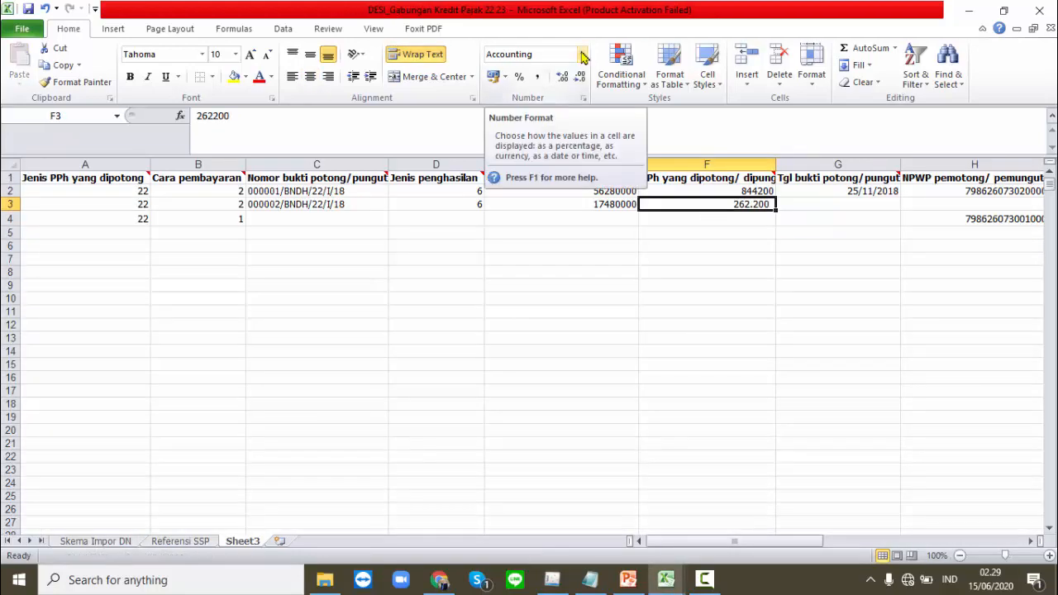
{"action": "left_click", "coordinate": [582, 57]}
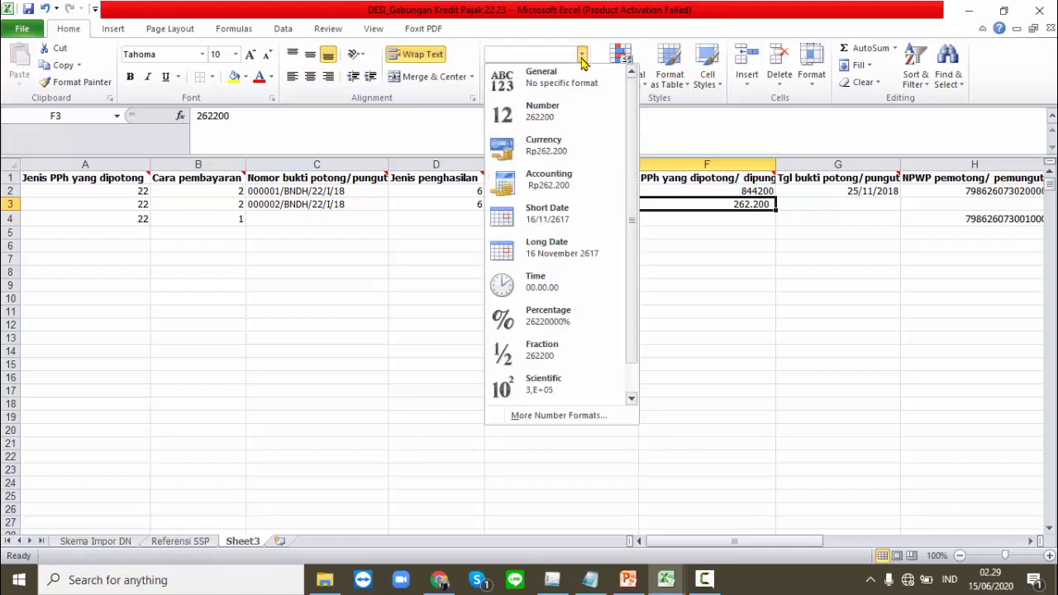
{"action": "left_click", "coordinate": [579, 82]}
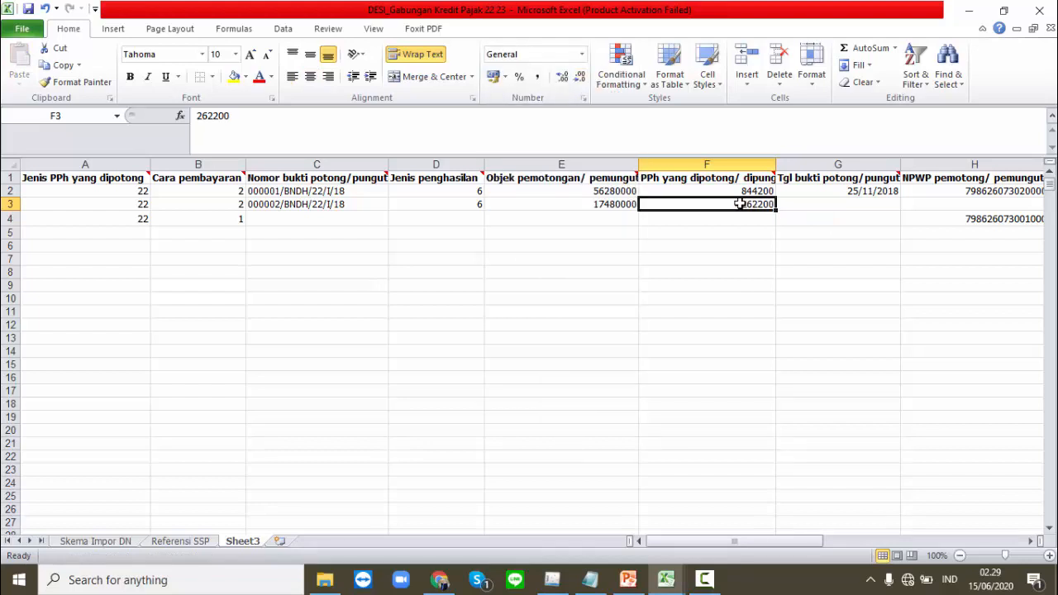
Copy entry No 24's Tanggal Bank date 04/11/2018 from the Daftar Kredit Pajak workbook into cell G3 of the import sheet.
{"action": "key", "text": "Tab"}
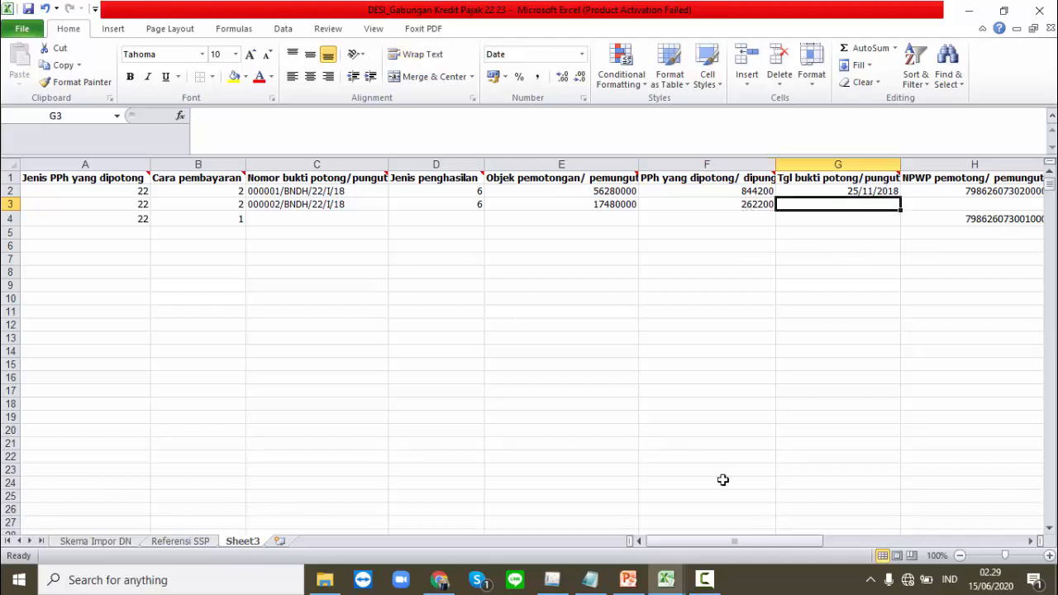
{"action": "mouse_move", "coordinate": [668, 581]}
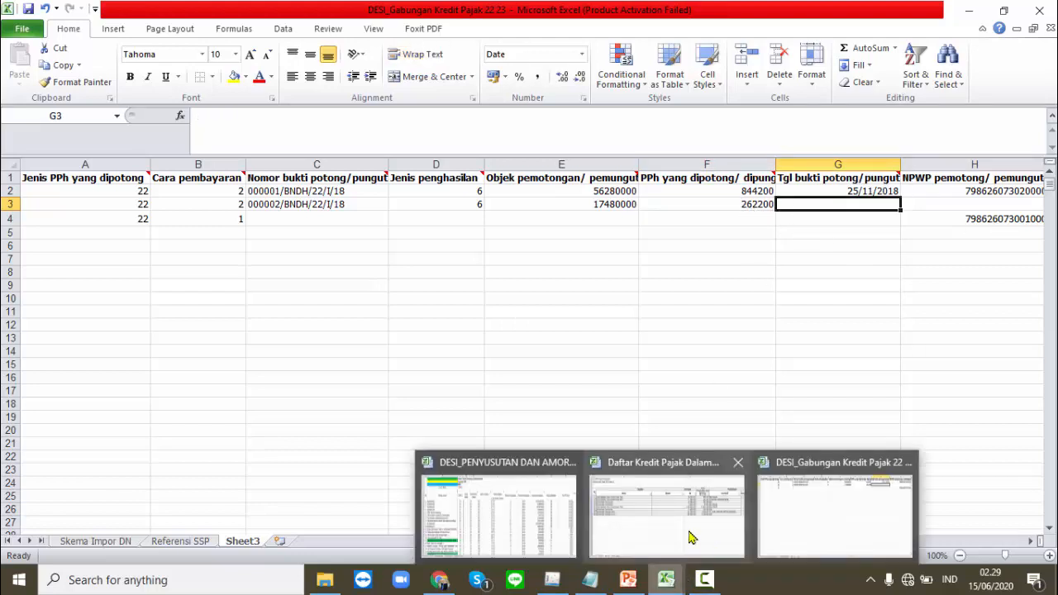
{"action": "left_click", "coordinate": [674, 524]}
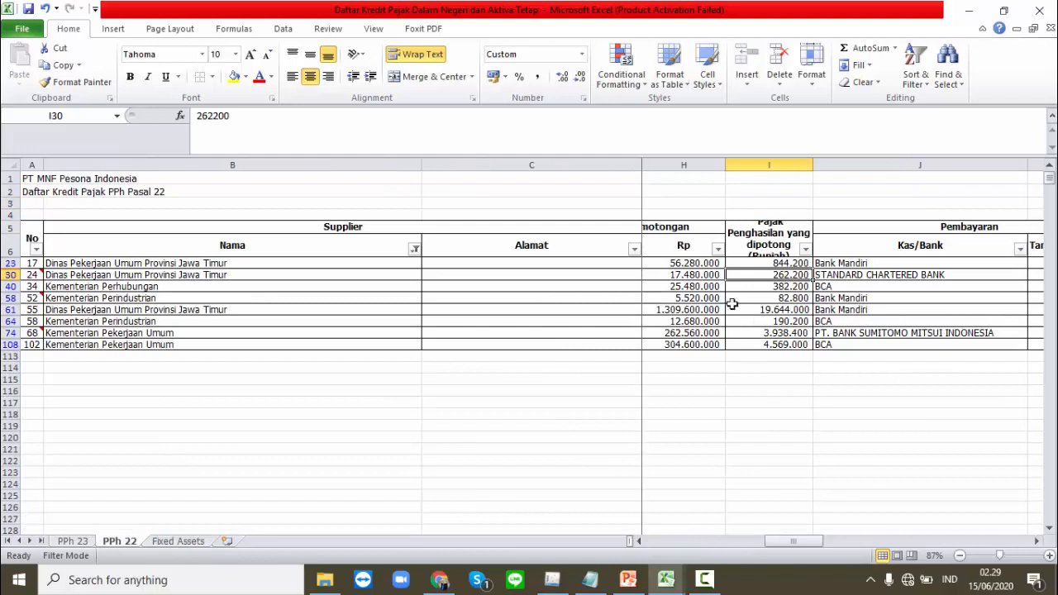
{"action": "key", "text": "Right"}
{"action": "key", "text": "Right"}
{"action": "key", "text": "ctrl+c"}
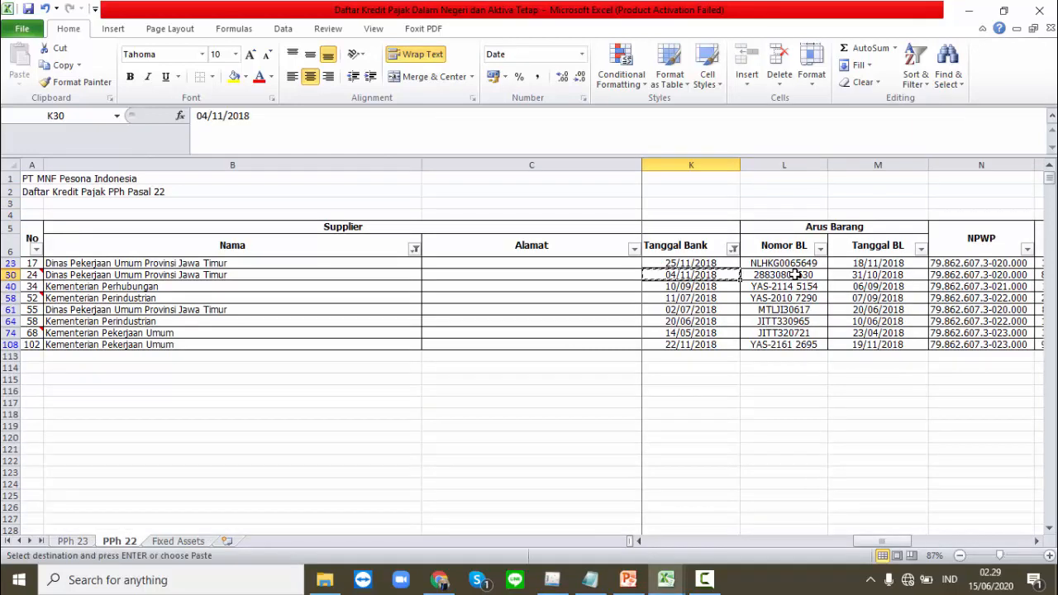
{"action": "left_click", "coordinate": [825, 523]}
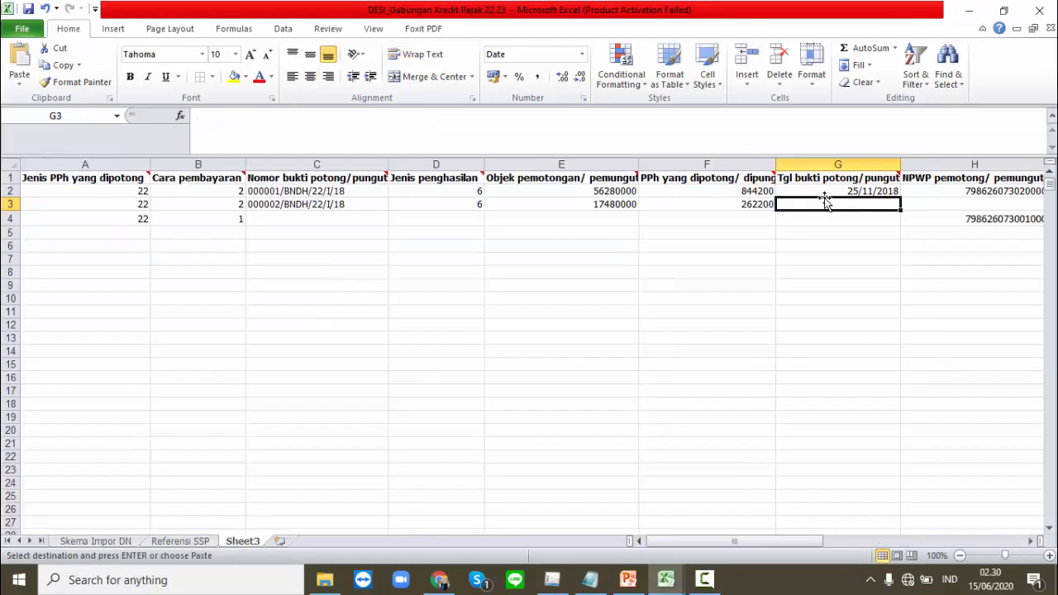
{"action": "key", "text": "Return"}
Copy entry No 24's supplier name, Dinas Pekerjaan Umum Provinsi Jawa Timur, from the Daftar Kredit Pajak workbook into cell I3.
{"action": "key", "text": "Right"}
{"action": "key", "text": "Right"}
{"action": "mouse_move", "coordinate": [670, 587]}
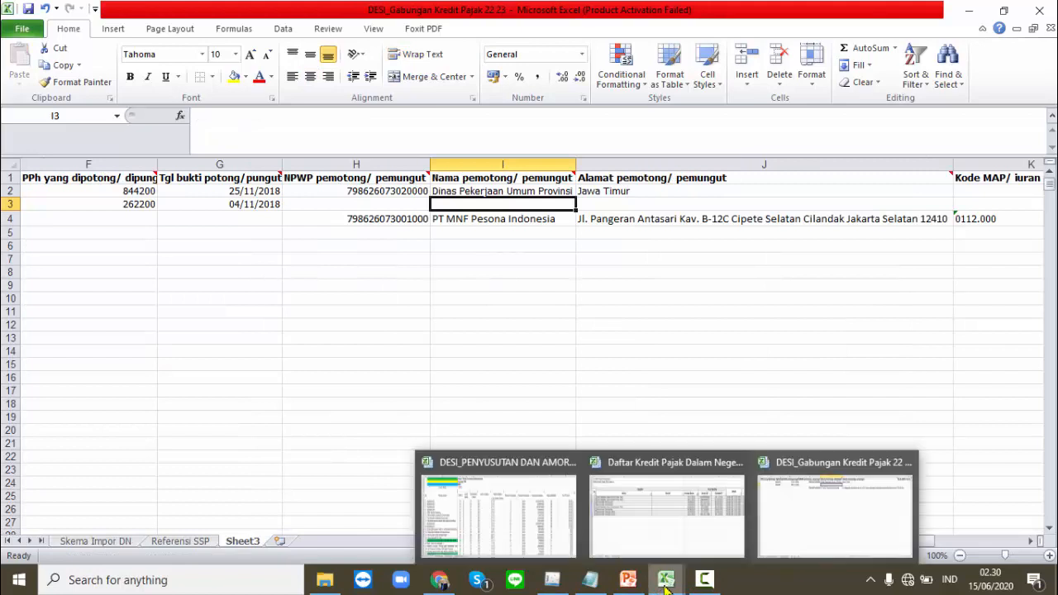
{"action": "left_click", "coordinate": [632, 528]}
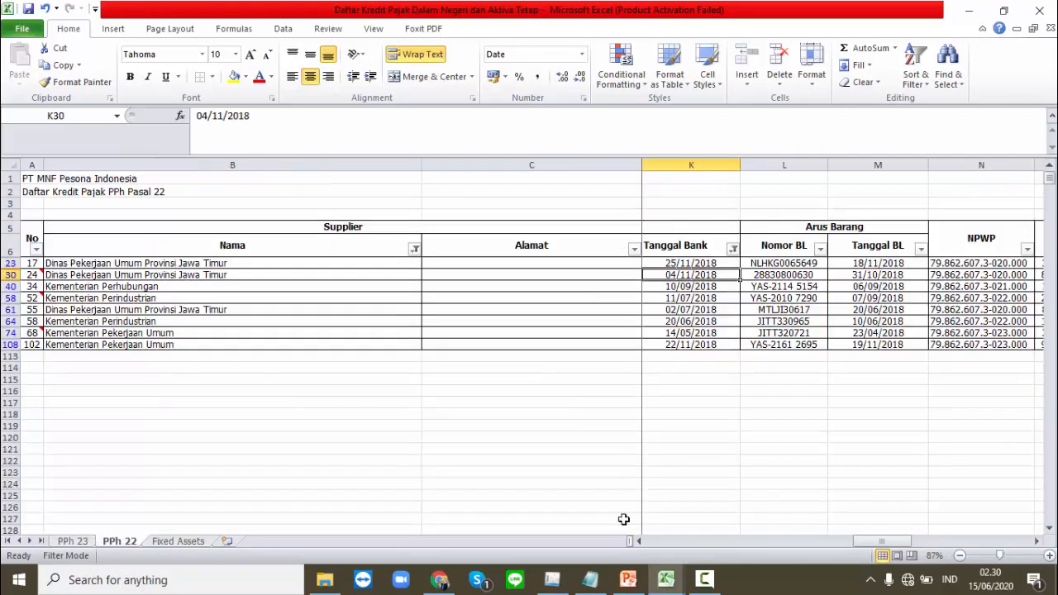
{"action": "left_click", "coordinate": [116, 276]}
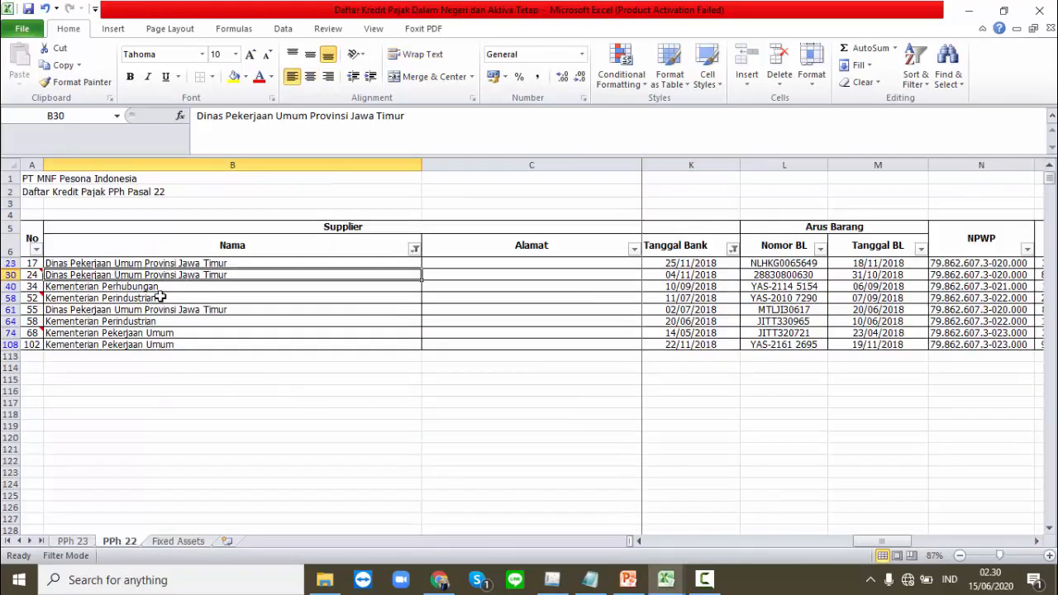
{"action": "key", "text": "ctrl+c"}
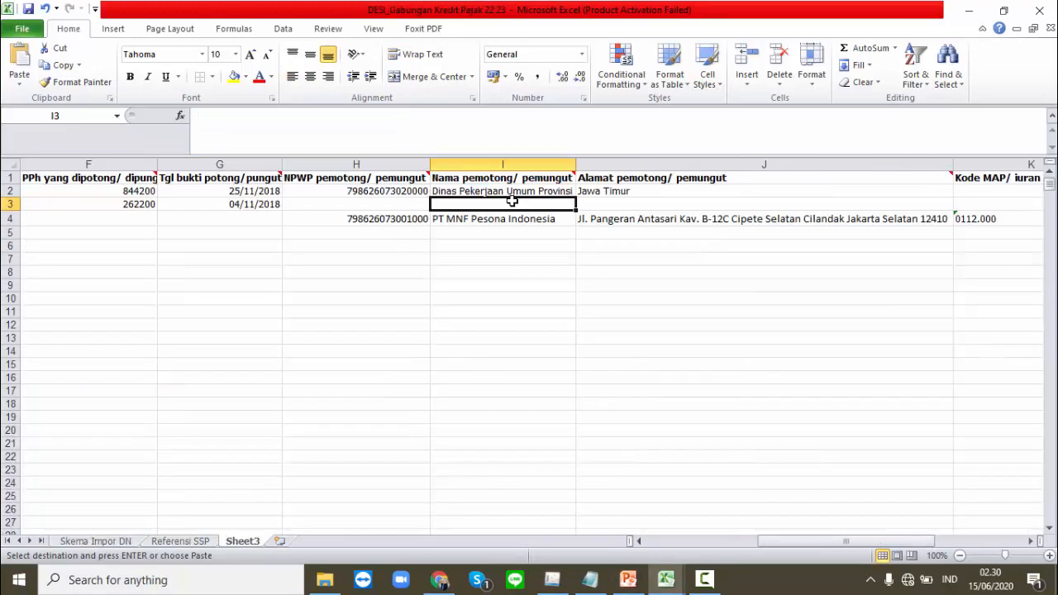
{"action": "key", "text": "Return"}
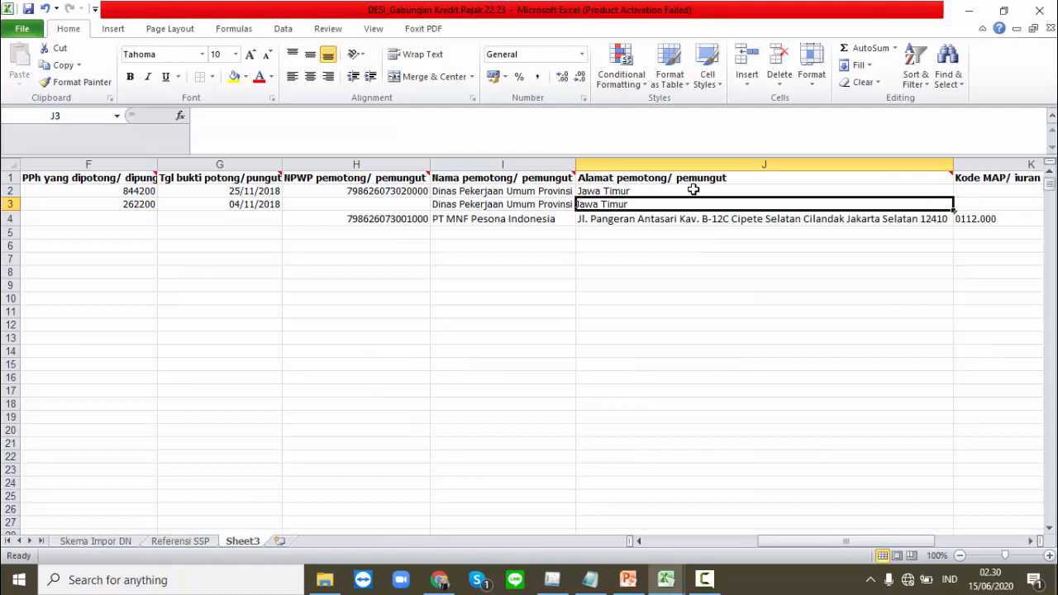
Review the Kode MAP, NTPN and Jumlah pembayaran columns of row 3 against the SSP entry below it.
{"action": "scroll", "coordinate": [692, 189], "scroll_direction": "right", "scroll_amount": 2}
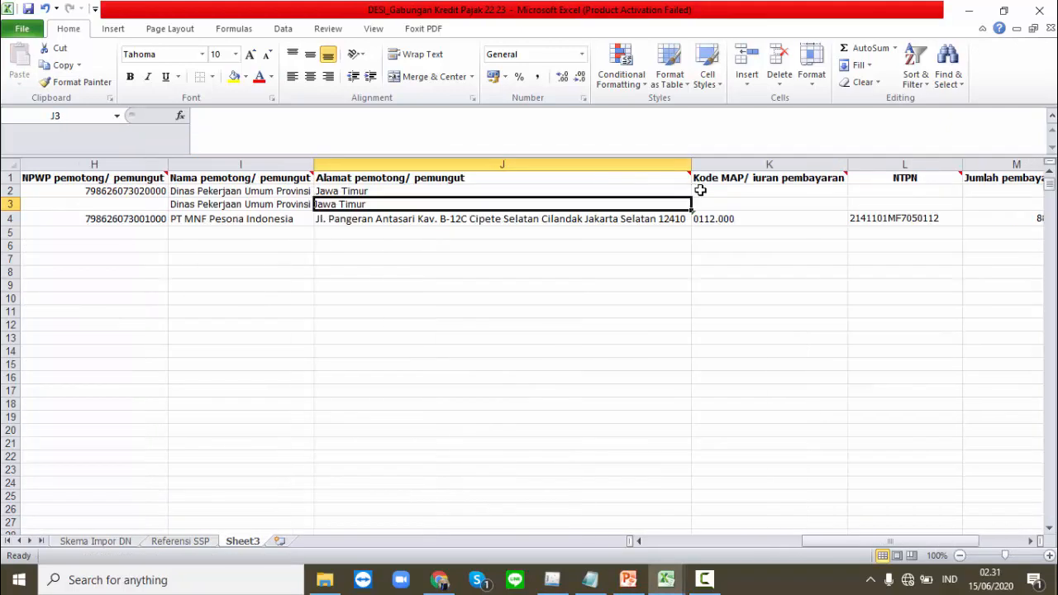
{"action": "left_click", "coordinate": [740, 203]}
{"action": "key", "text": "Right"}
{"action": "key", "text": "Right"}
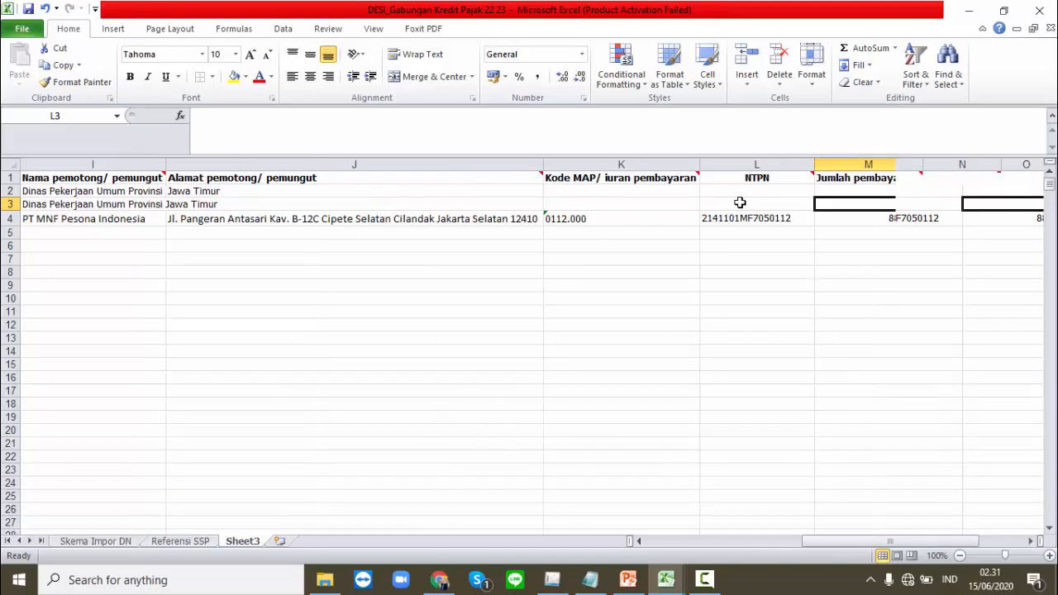
{"action": "key", "text": "Right"}
{"action": "key", "text": "Left"}
{"action": "key", "text": "Left"}
{"action": "key", "text": "Left"}
{"action": "key", "text": "Left"}
{"action": "key", "text": "Left"}
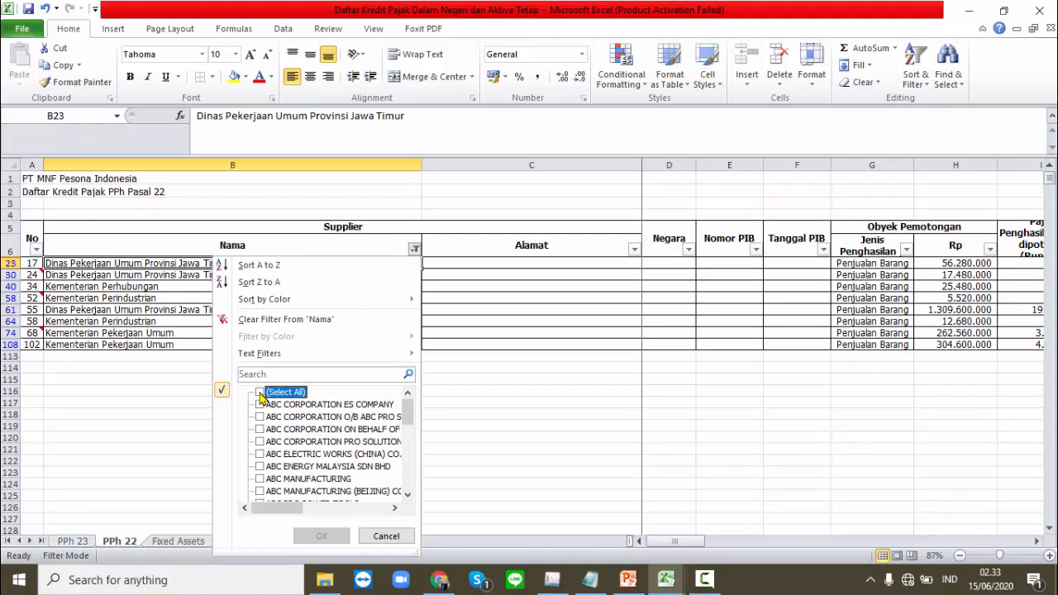
Filter the PPh 22 sheet's Nama column to the first seven ABC suppliers, from ABC CORPORATION ES COMPANY through ABC MANUFACTURING.
{"action": "left_click", "coordinate": [261, 404]}
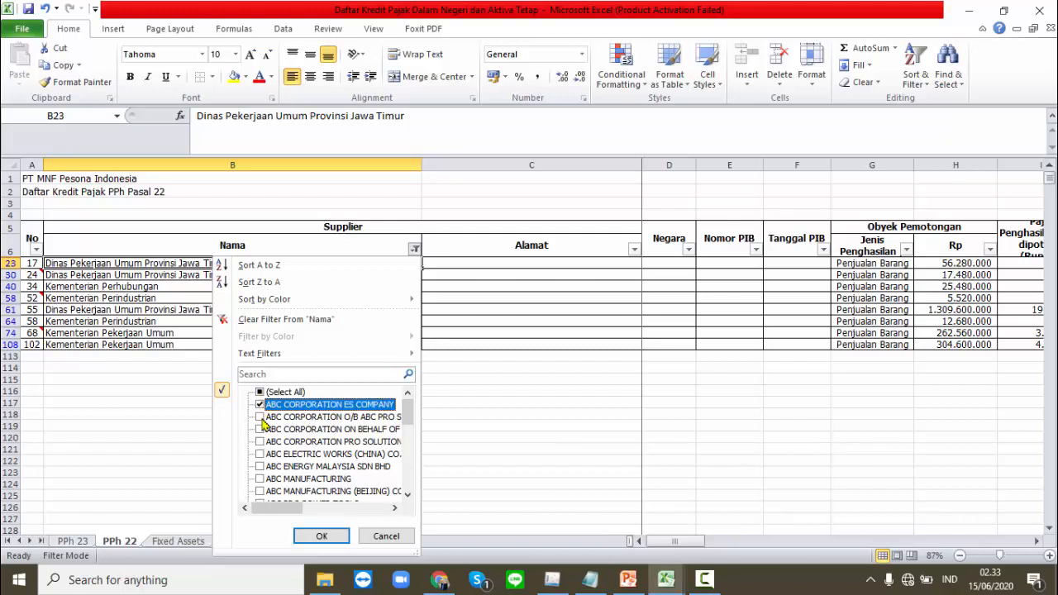
{"action": "left_click", "coordinate": [262, 417]}
{"action": "left_click", "coordinate": [261, 430]}
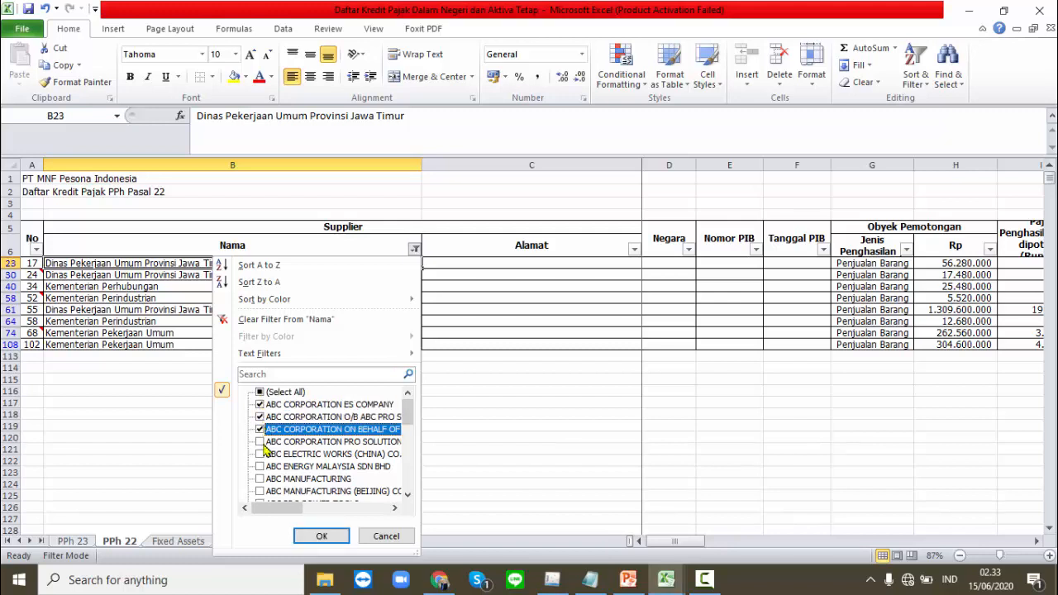
{"action": "left_click", "coordinate": [261, 442]}
{"action": "left_click", "coordinate": [261, 455]}
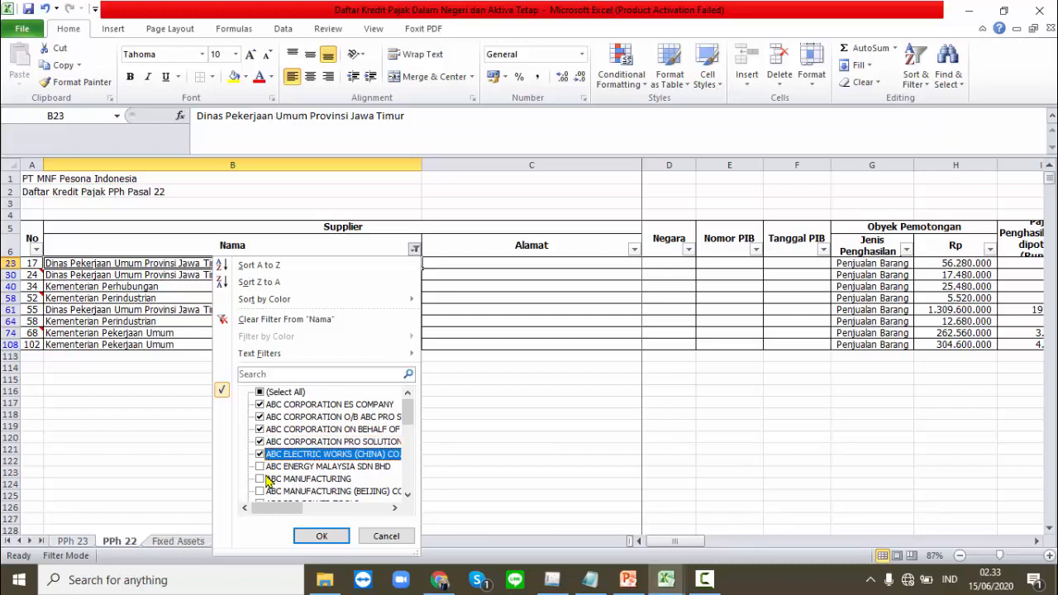
{"action": "left_click", "coordinate": [261, 467]}
{"action": "left_click", "coordinate": [261, 479]}
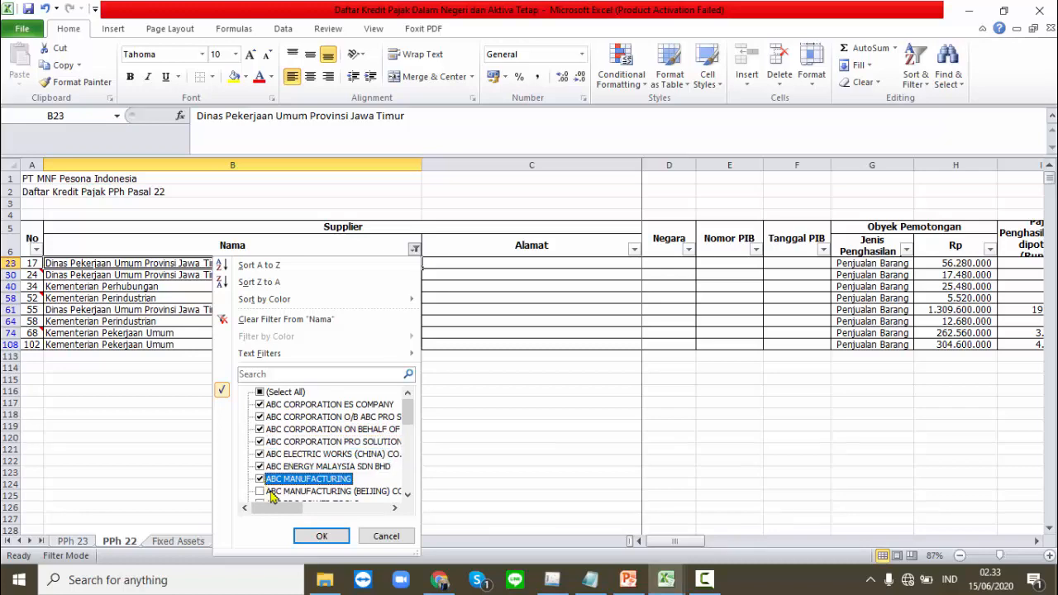
{"action": "left_click", "coordinate": [319, 536]}
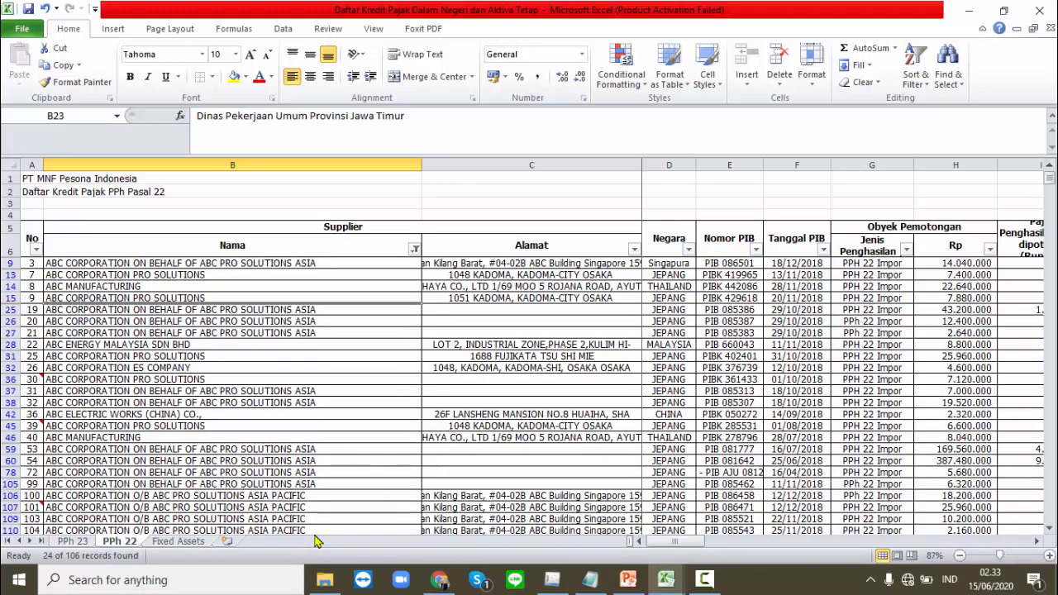
Examine entry No 7 of ABC CORPORATION PRO SOLUTIONS across its address, country, PIB number, PIB date, income type and Rp amount.
{"action": "left_click", "coordinate": [259, 269]}
{"action": "key", "text": "Right"}
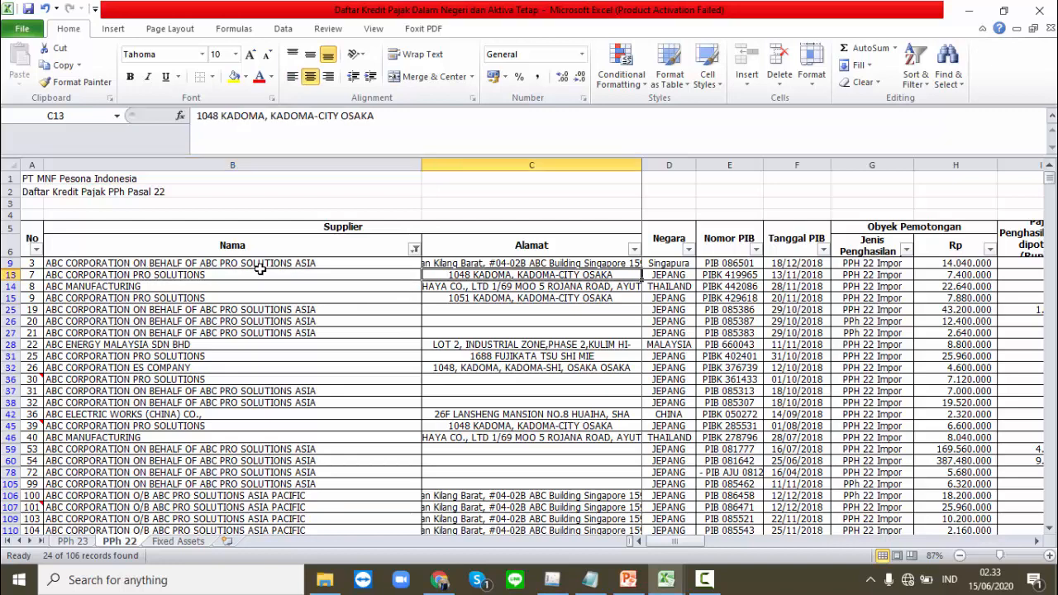
{"action": "key", "text": "Right"}
{"action": "key", "text": "Right"}
{"action": "key", "text": "Right"}
{"action": "key", "text": "Right"}
{"action": "key", "text": "Right"}
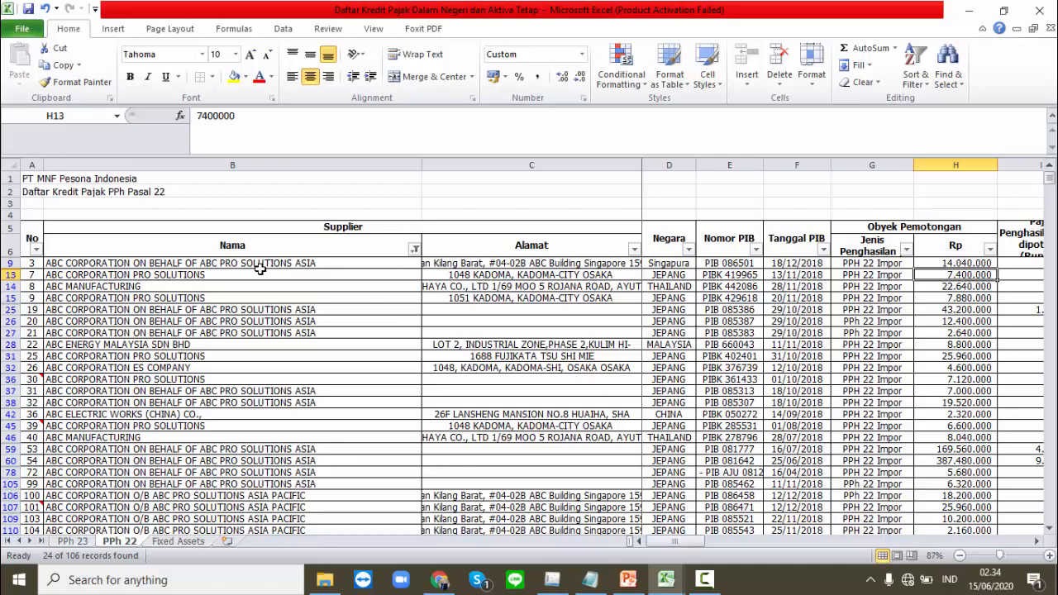
Check which years and months the Tanggal Bukti filter on the PPh 23 sheet contains, keeping all of them included.
{"action": "left_click", "coordinate": [73, 541]}
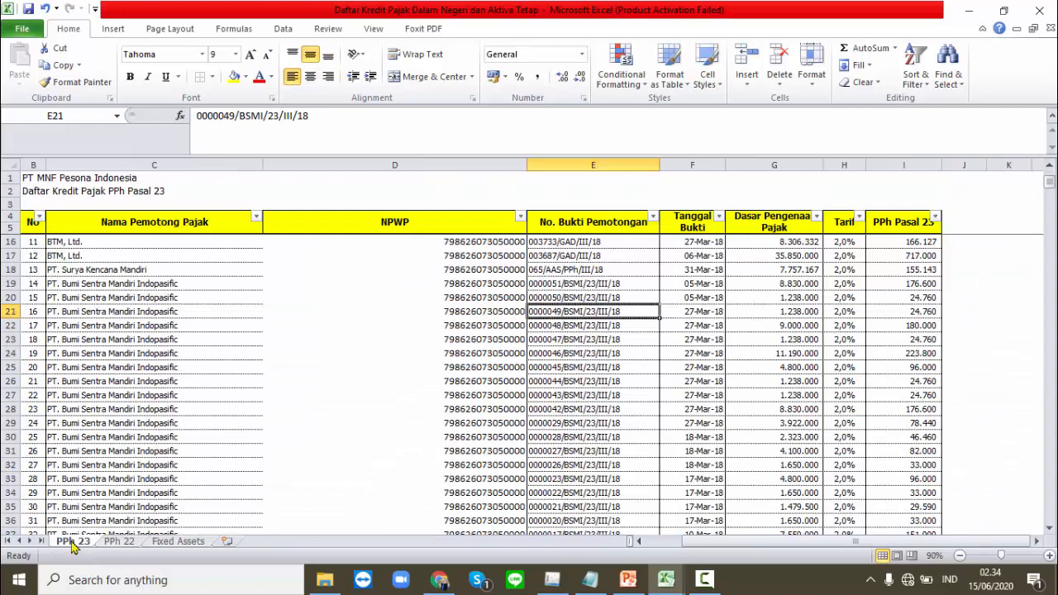
{"action": "left_click", "coordinate": [721, 219]}
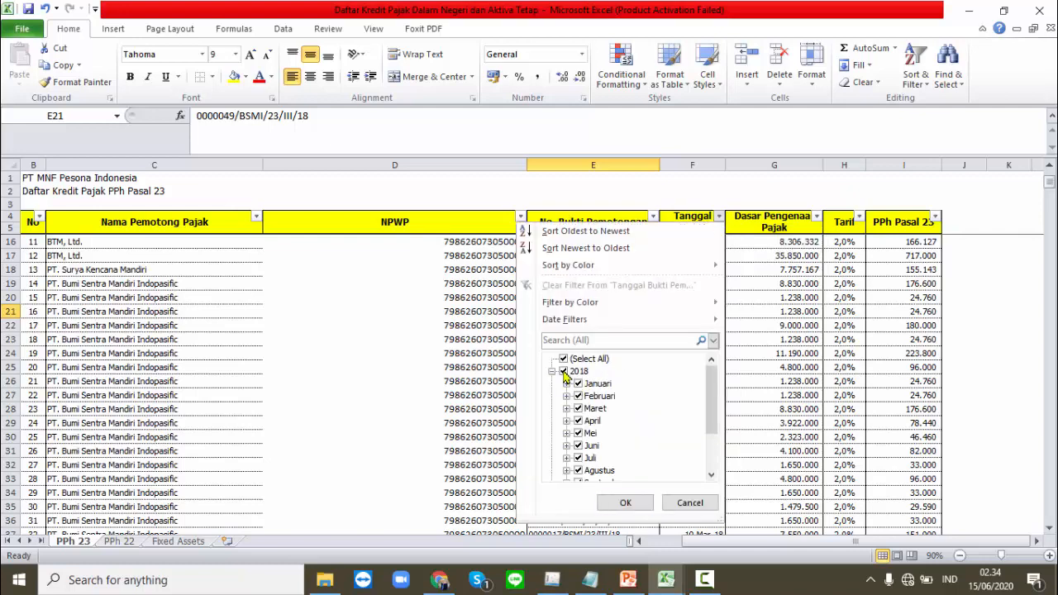
{"action": "left_click", "coordinate": [564, 372]}
{"action": "left_click", "coordinate": [566, 372]}
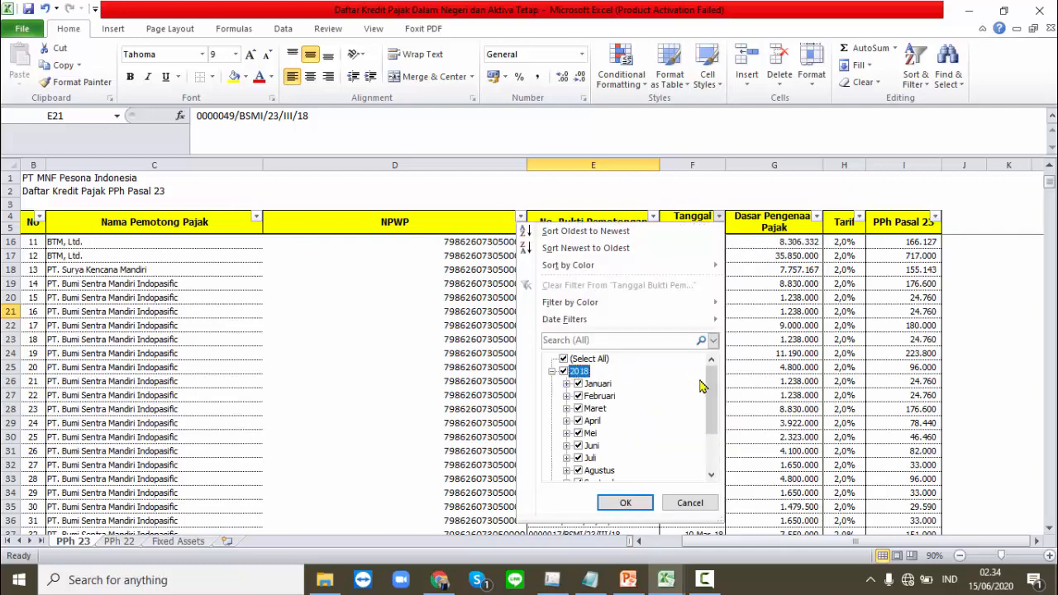
{"action": "left_click_drag", "start_coordinate": [709, 385], "coordinate": [719, 486]}
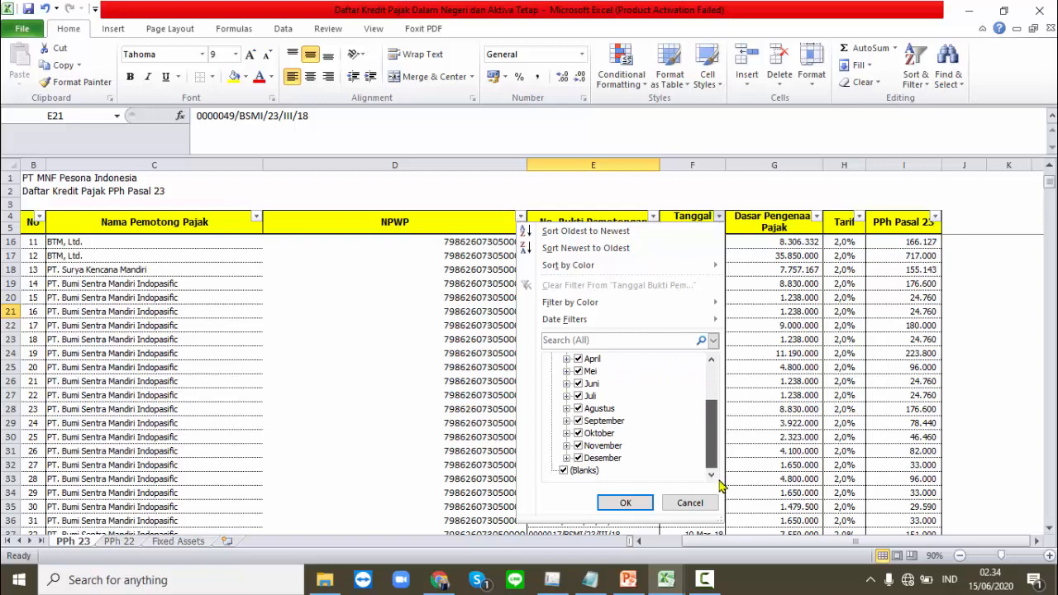
{"action": "left_click", "coordinate": [621, 503]}
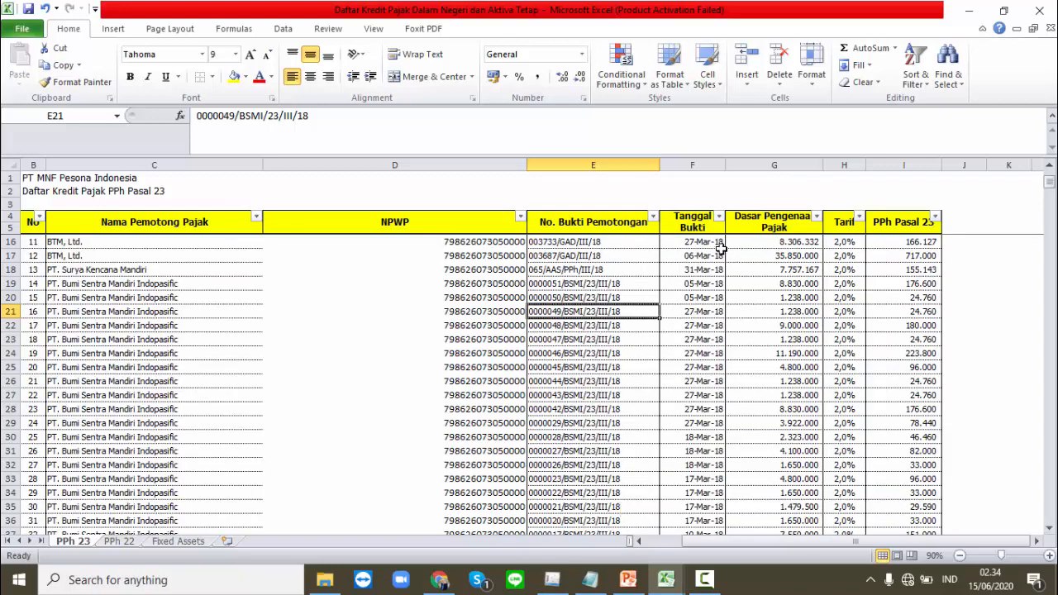
{"action": "left_click", "coordinate": [690, 240]}
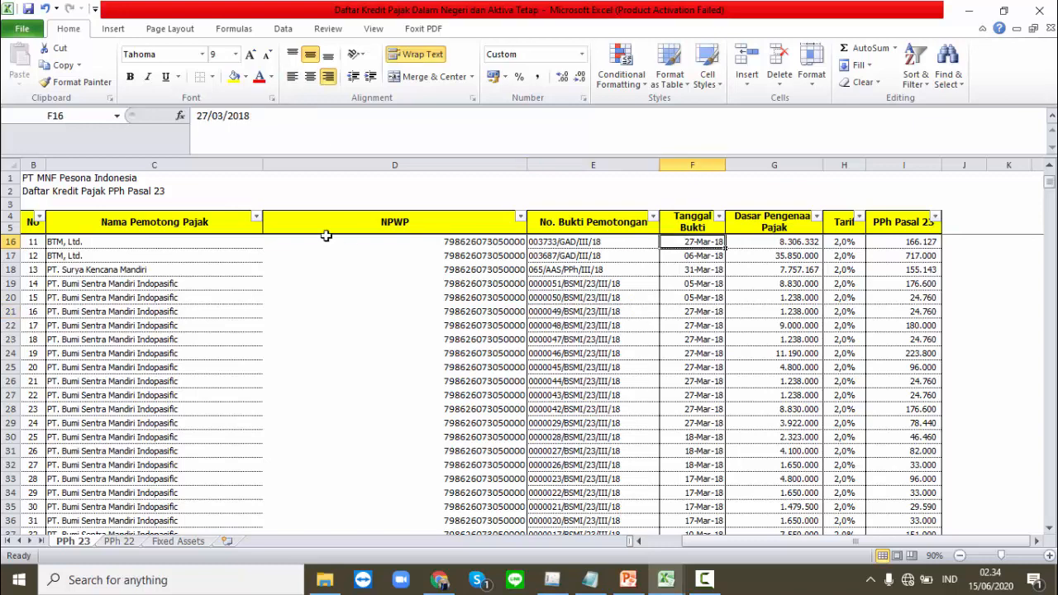
Filter the Nama Pemotong Pajak column on the PPh 23 sheet to BTM, Ltd. only.
{"action": "left_click", "coordinate": [258, 217]}
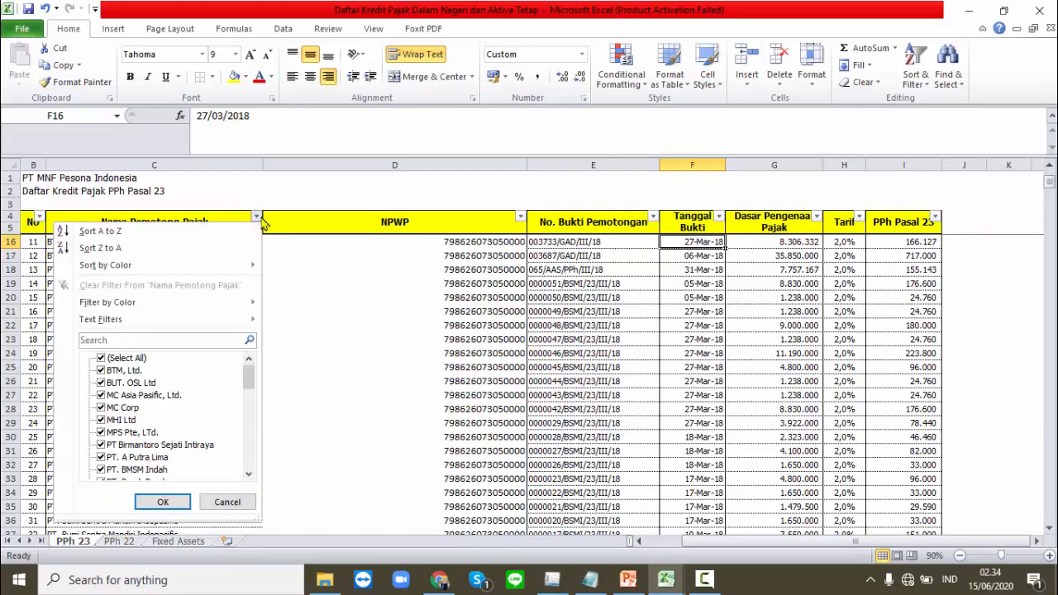
{"action": "left_click", "coordinate": [104, 361]}
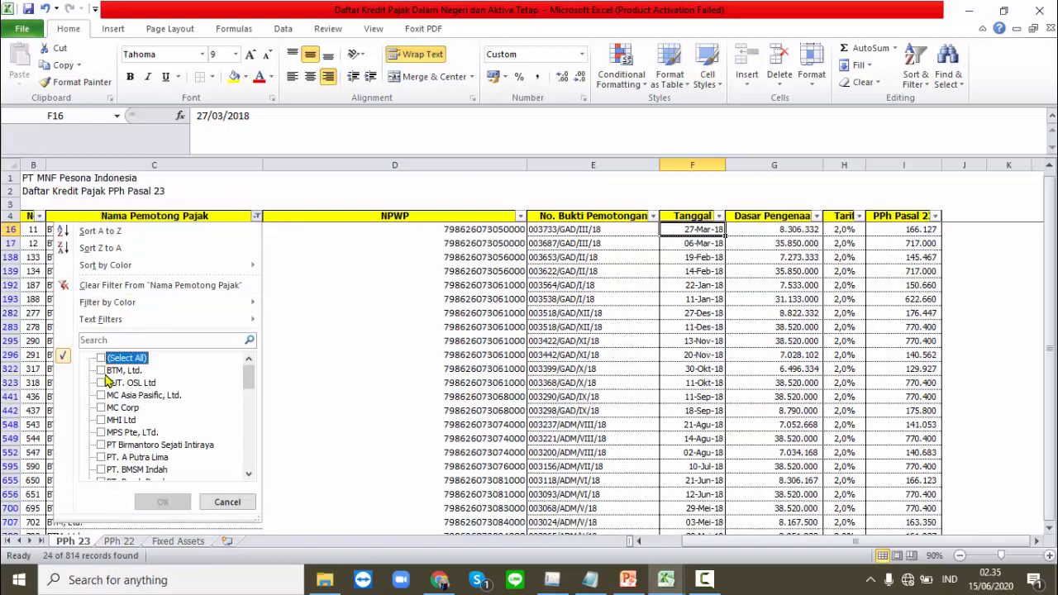
{"action": "left_click", "coordinate": [103, 371]}
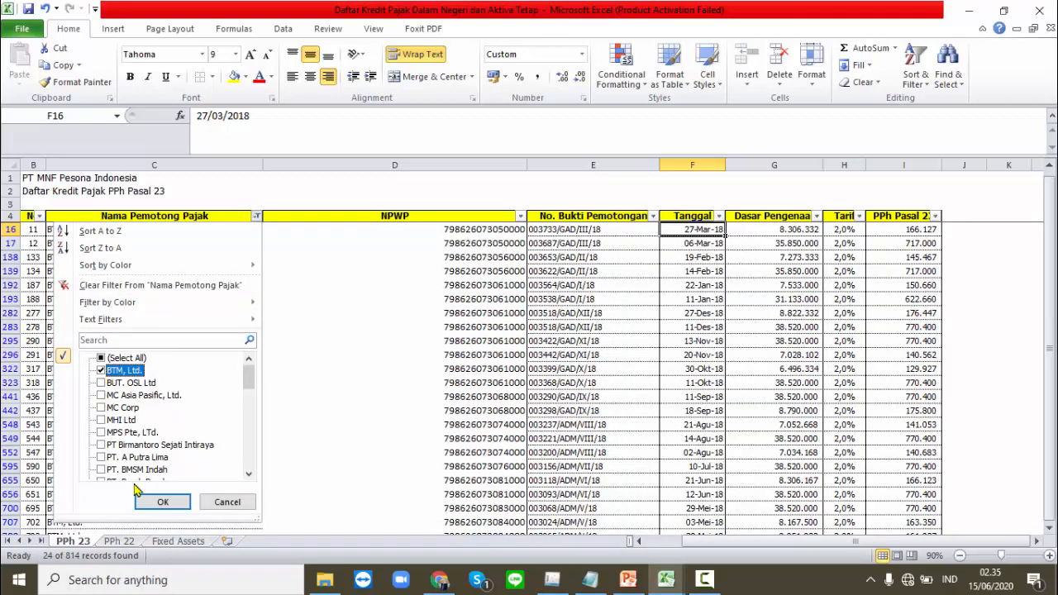
{"action": "left_click", "coordinate": [154, 503]}
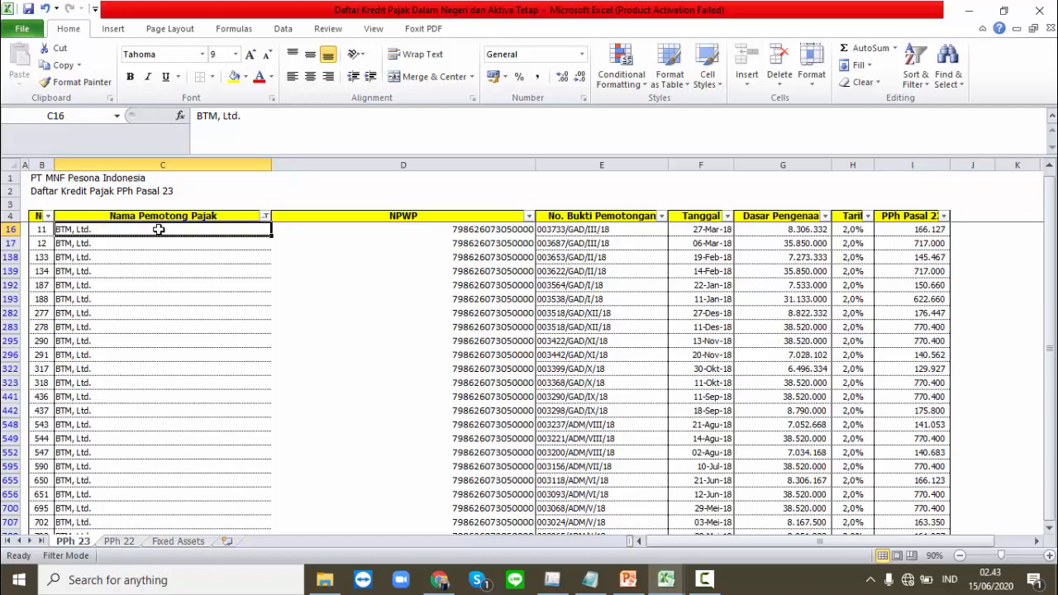
Copy the filtered BTM, Ltd. names from the PPh 23 sheet into the import sheet's Nama pemotong/pemungut column starting at I81.
{"action": "left_click_drag", "start_coordinate": [160, 231], "coordinate": [157, 525]}
{"action": "key", "text": "ctrl+c"}
{"action": "mouse_move", "coordinate": [666, 579]}
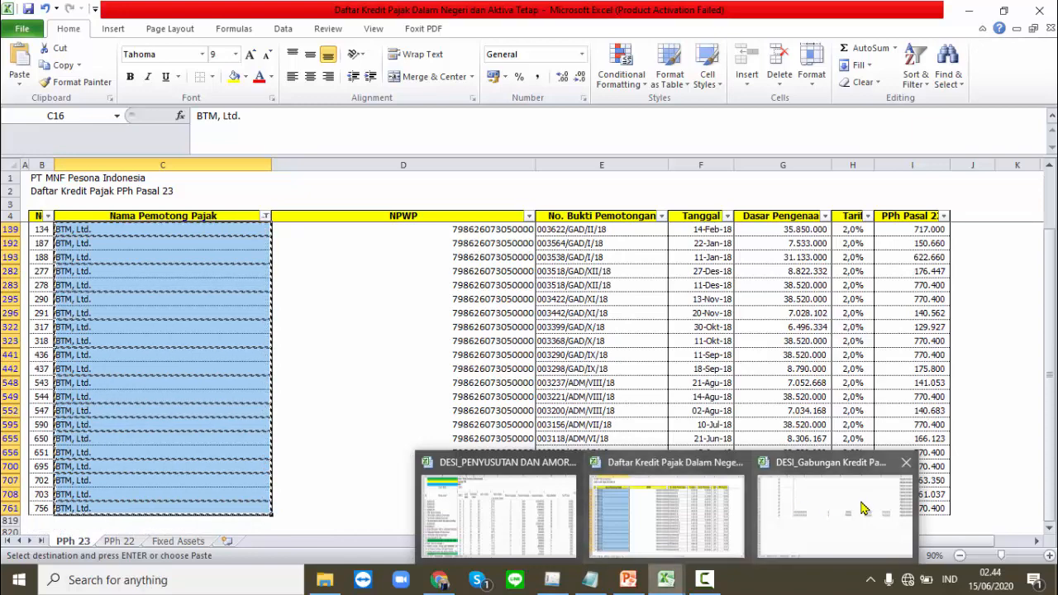
{"action": "left_click", "coordinate": [862, 508]}
{"action": "left_click", "coordinate": [952, 359]}
{"action": "key", "text": "Right"}
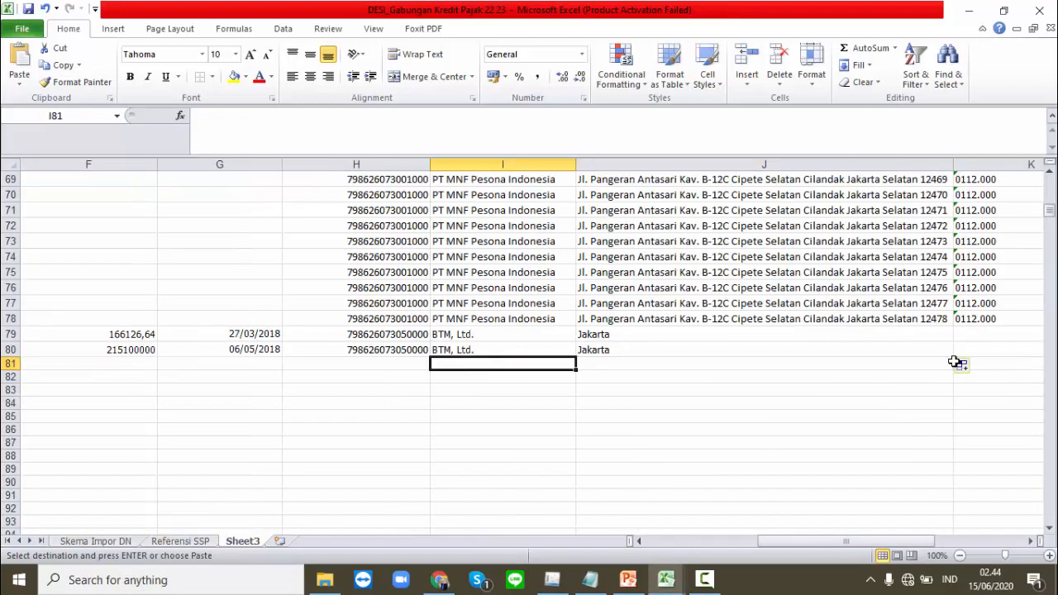
{"action": "key", "text": "ctrl+v"}
Fill the NPWP from cell H80 down column H alongside the newly pasted BTM, Ltd. names.
{"action": "key", "text": "Left"}
{"action": "left_click", "coordinate": [394, 351]}
{"action": "key", "text": "ctrl+c"}
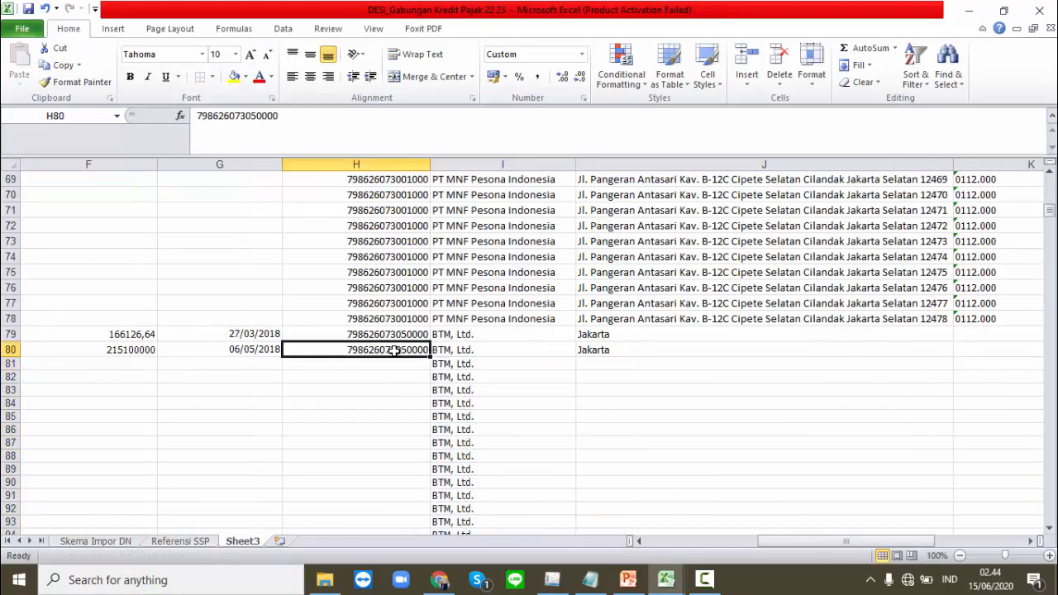
{"action": "left_click_drag", "start_coordinate": [430, 356], "coordinate": [414, 487]}
Fill the address Jakarta from J80 down column J to row 104 beside the BTM, Ltd. names.
{"action": "left_click", "coordinate": [564, 253]}
{"action": "left_click", "coordinate": [640, 180]}
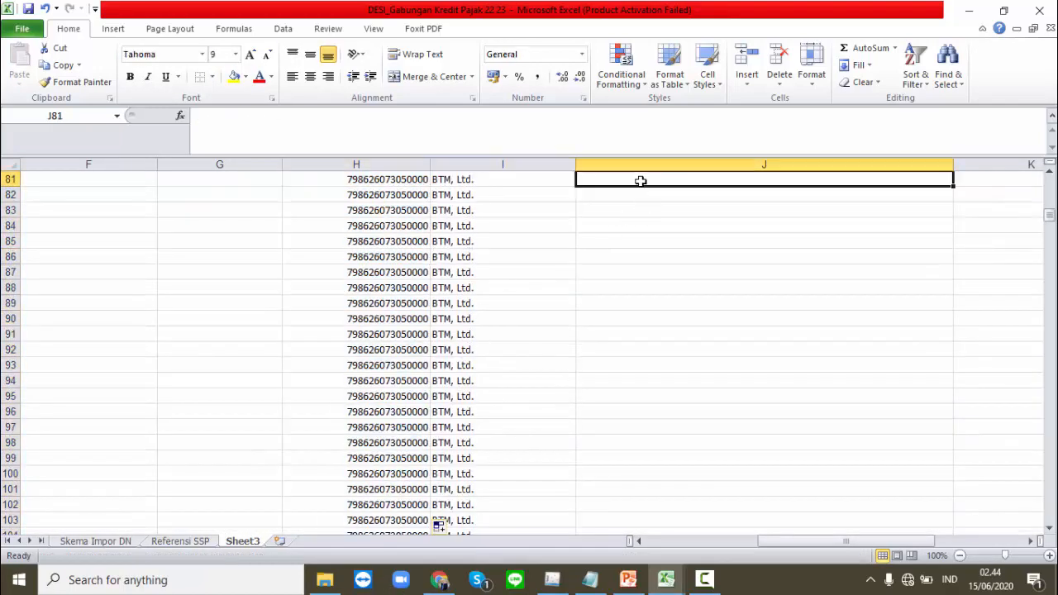
{"action": "key", "text": "Up"}
{"action": "key", "text": "Up"}
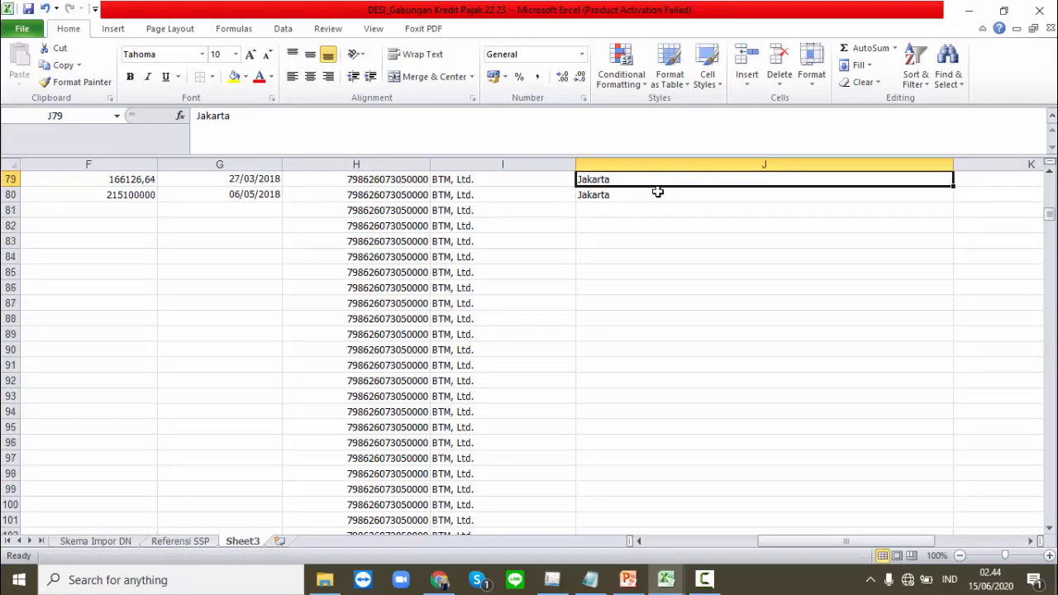
{"action": "left_click", "coordinate": [710, 197]}
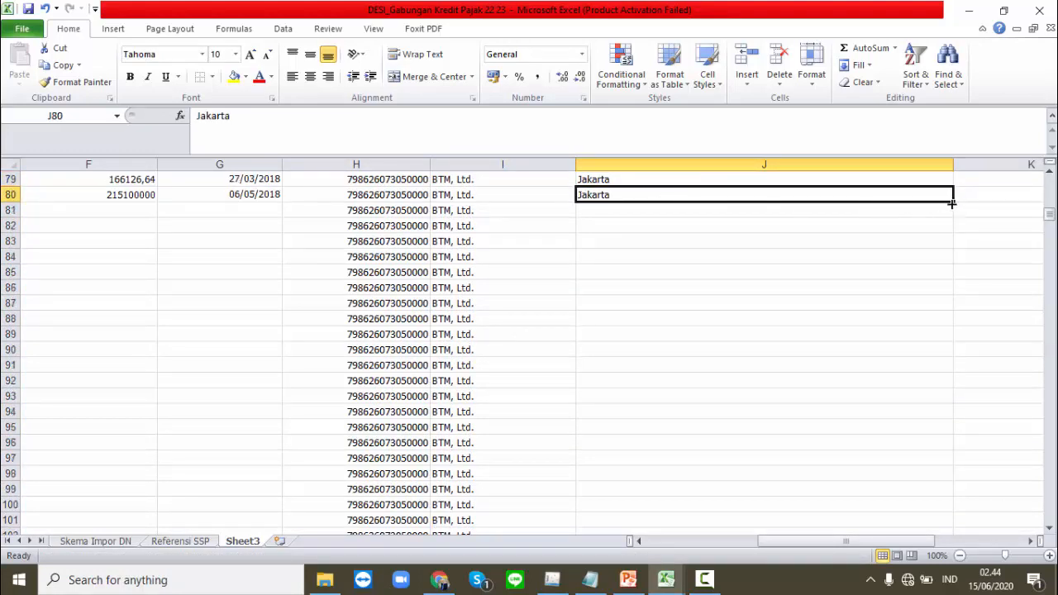
{"action": "left_click_drag", "start_coordinate": [953, 212], "coordinate": [854, 509]}
Copy all filtered BTM, Ltd. No. Bukti Pemotongan entries, from E16 to E761, on the PPh 23 sheet of the Daftar Kredit Pajak workbook.
{"action": "left_click", "coordinate": [342, 383]}
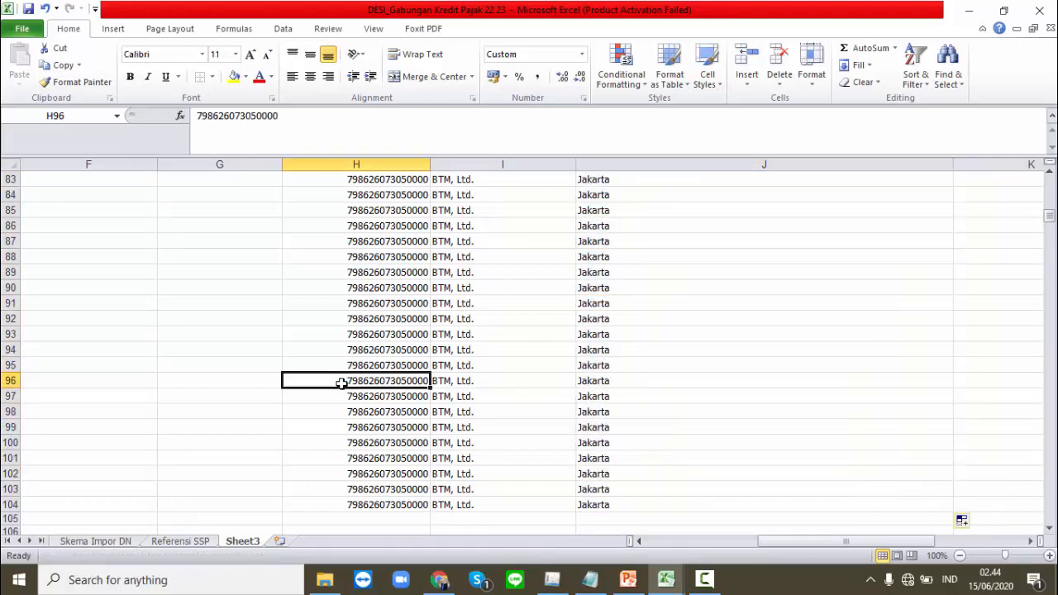
{"action": "key", "text": "Left"}
{"action": "key", "text": "Up"}
{"action": "key", "text": "Up"}
{"action": "key", "text": "Up"}
{"action": "key", "text": "Up"}
{"action": "key", "text": "Up"}
{"action": "key", "text": "Up"}
{"action": "key", "text": "Up"}
{"action": "key", "text": "Up"}
{"action": "key", "text": "Up"}
{"action": "key", "text": "Up"}
{"action": "key", "text": "Up"}
{"action": "key", "text": "Up"}
{"action": "key", "text": "Up"}
{"action": "key", "text": "Up"}
{"action": "key", "text": "Up"}
{"action": "key", "text": "Up"}
{"action": "key", "text": "Up"}
{"action": "key", "text": "Up"}
{"action": "key", "text": "Up"}
{"action": "key", "text": "Up"}
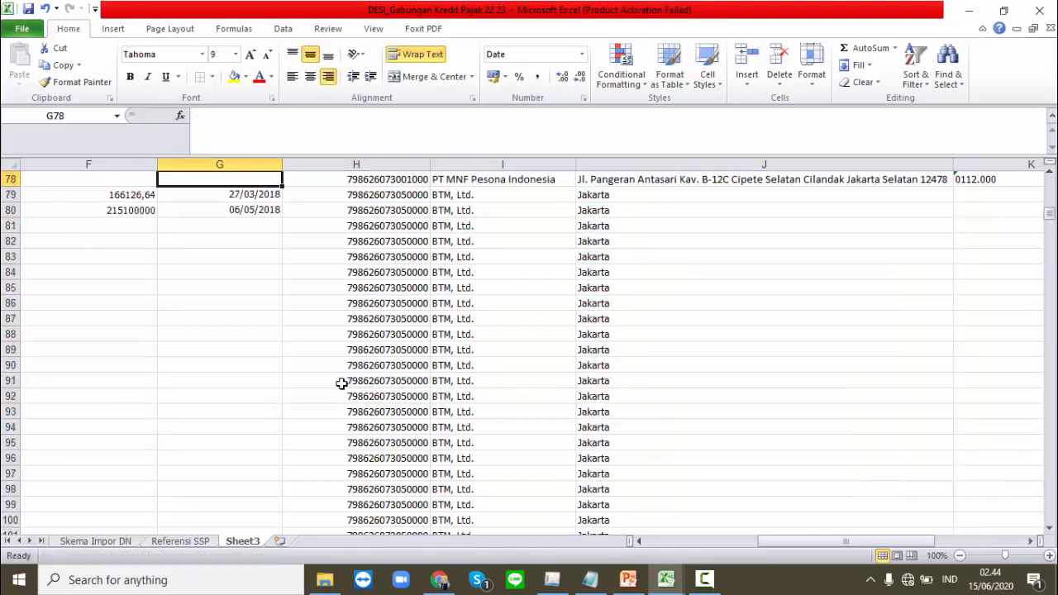
{"action": "key", "text": "Down"}
{"action": "key", "text": "Down"}
{"action": "key", "text": "Down"}
{"action": "key", "text": "Down"}
{"action": "key", "text": "Down"}
{"action": "key", "text": "Down"}
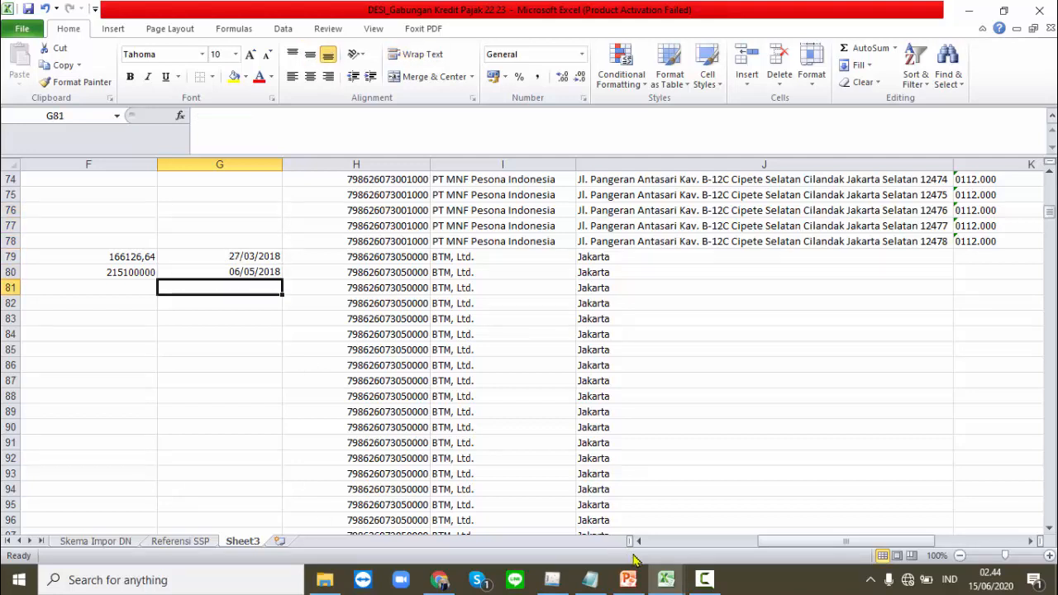
{"action": "mouse_move", "coordinate": [676, 587]}
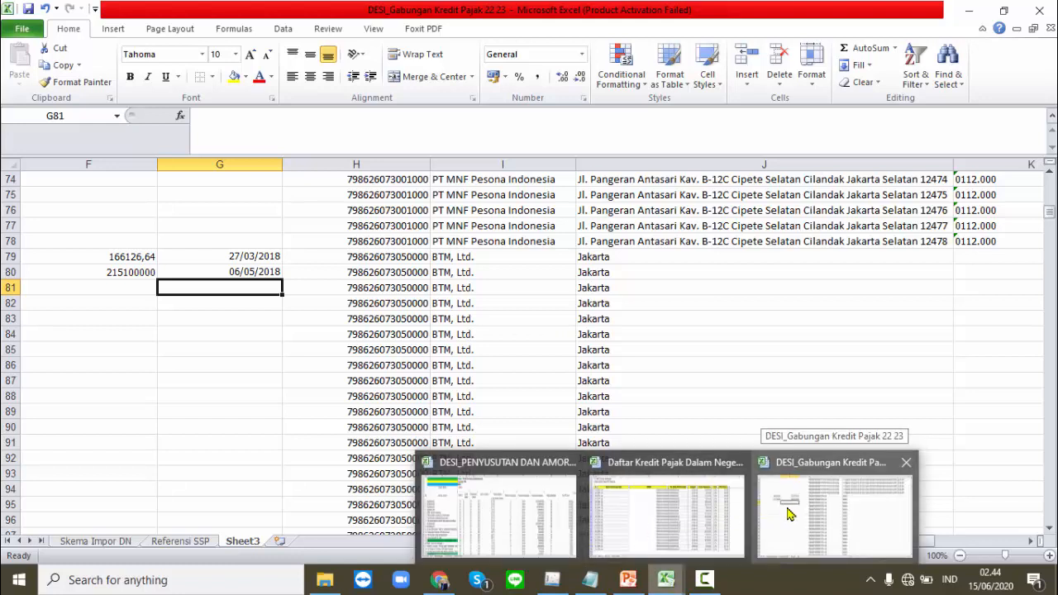
{"action": "left_click", "coordinate": [696, 517]}
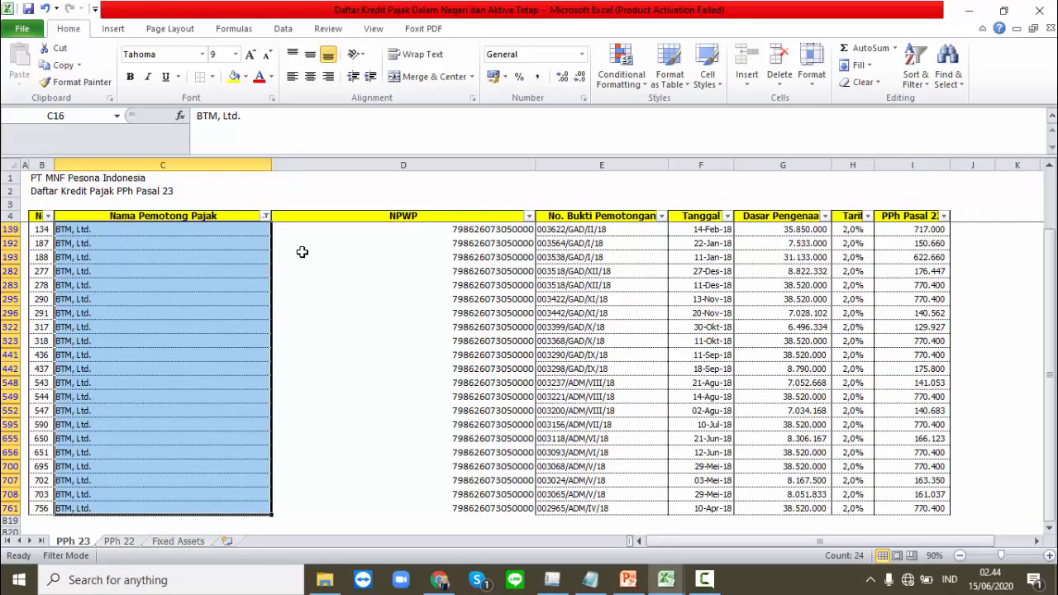
{"action": "left_click_drag", "start_coordinate": [602, 229], "coordinate": [579, 438]}
{"action": "left_click_drag", "start_coordinate": [1050, 338], "coordinate": [1039, 160]}
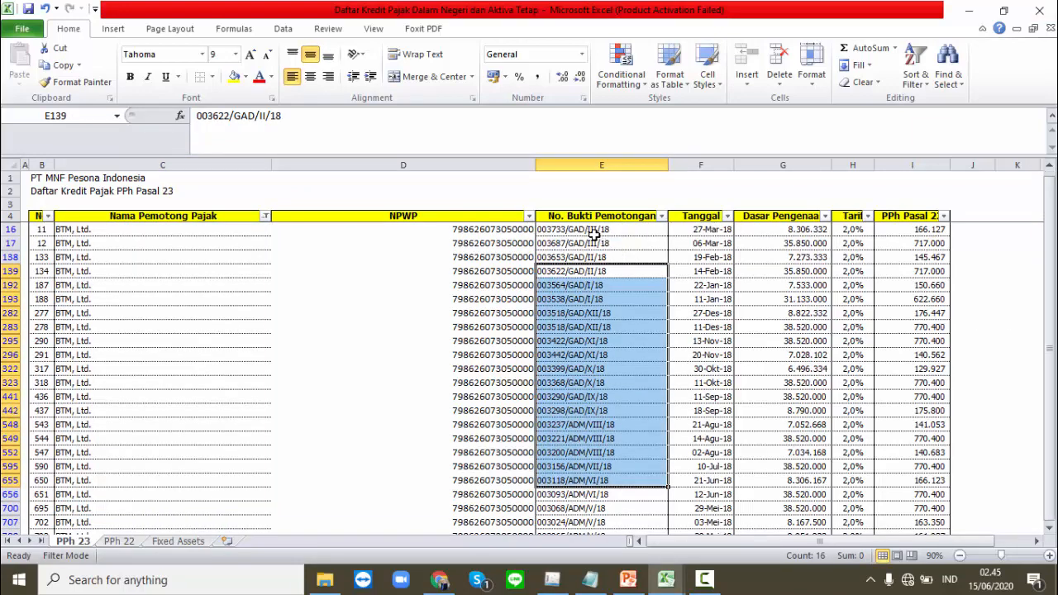
{"action": "left_click_drag", "start_coordinate": [590, 230], "coordinate": [626, 522]}
{"action": "key", "text": "ctrl+c"}
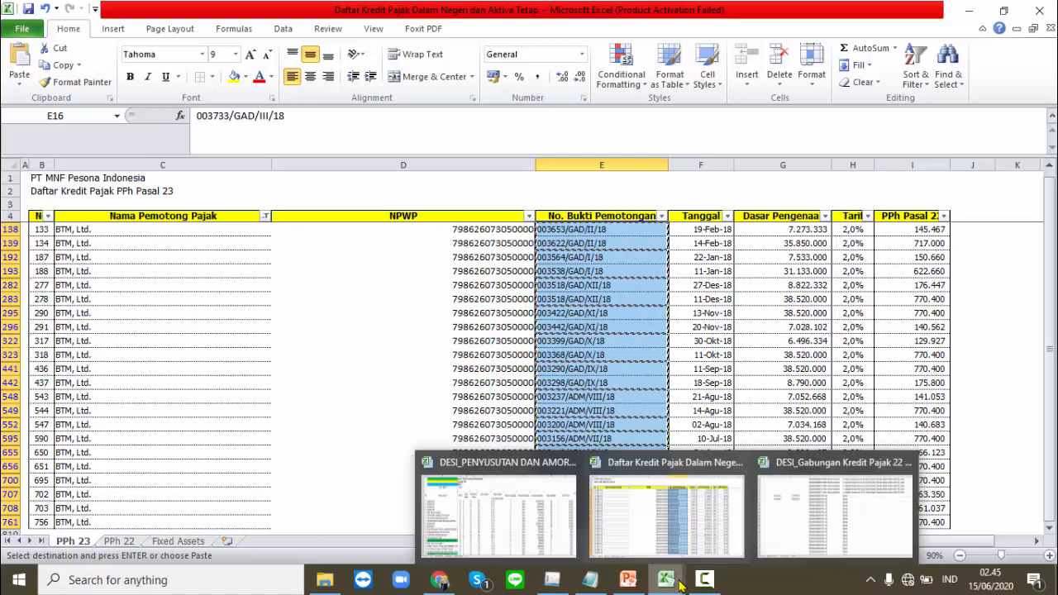
Paste the copied withholding slip numbers into the import sheet starting at C81 and remove their cell borders.
{"action": "left_click", "coordinate": [798, 529]}
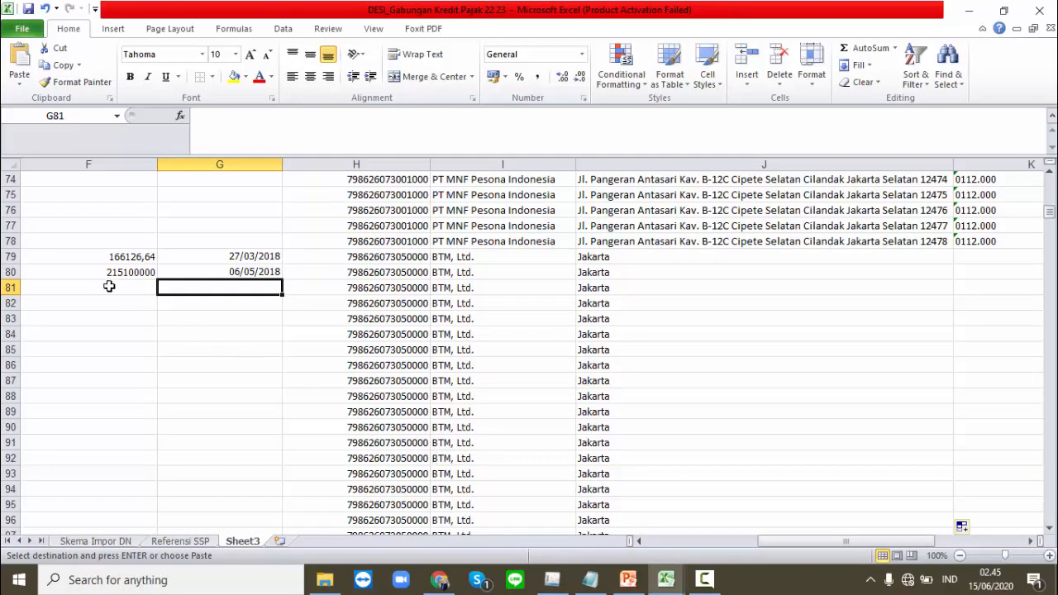
{"action": "left_click", "coordinate": [114, 290]}
{"action": "key", "text": "Left"}
{"action": "key", "text": "Left"}
{"action": "key", "text": "Left"}
{"action": "key", "text": "Left"}
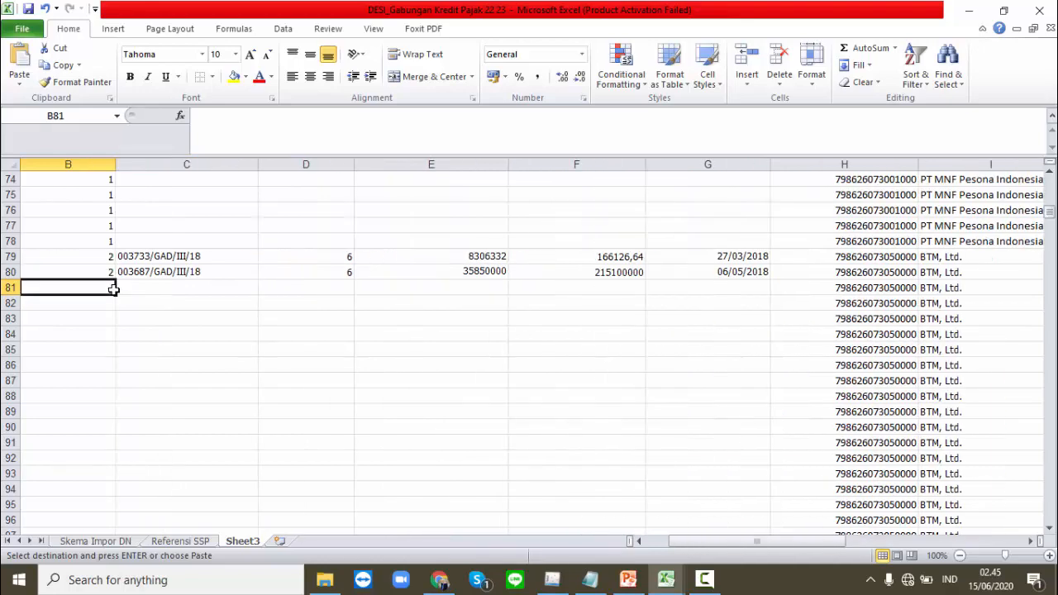
{"action": "key", "text": "Right"}
{"action": "key", "text": "Return"}
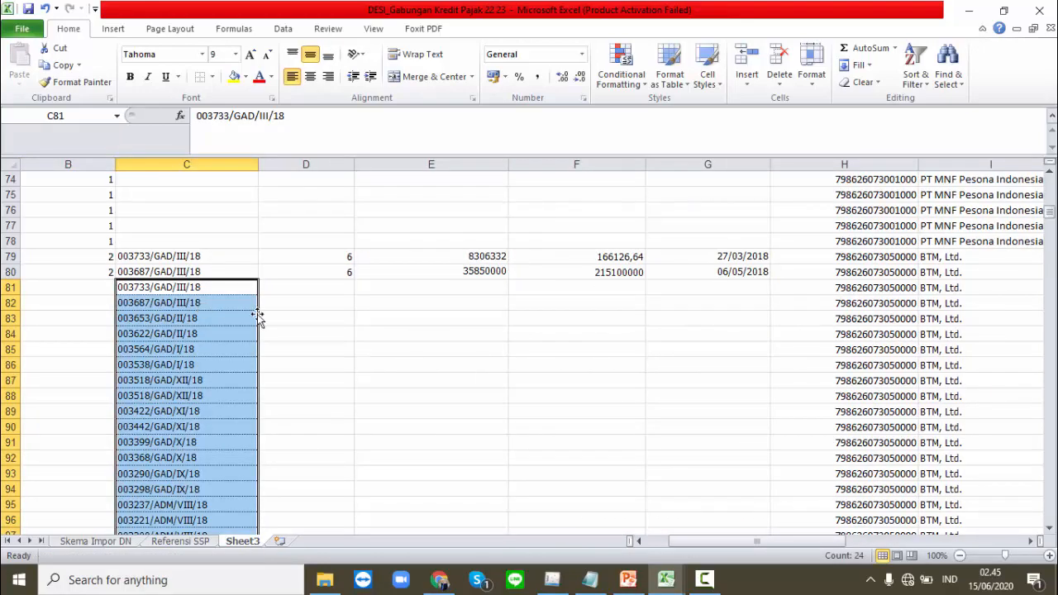
{"action": "left_click", "coordinate": [199, 76]}
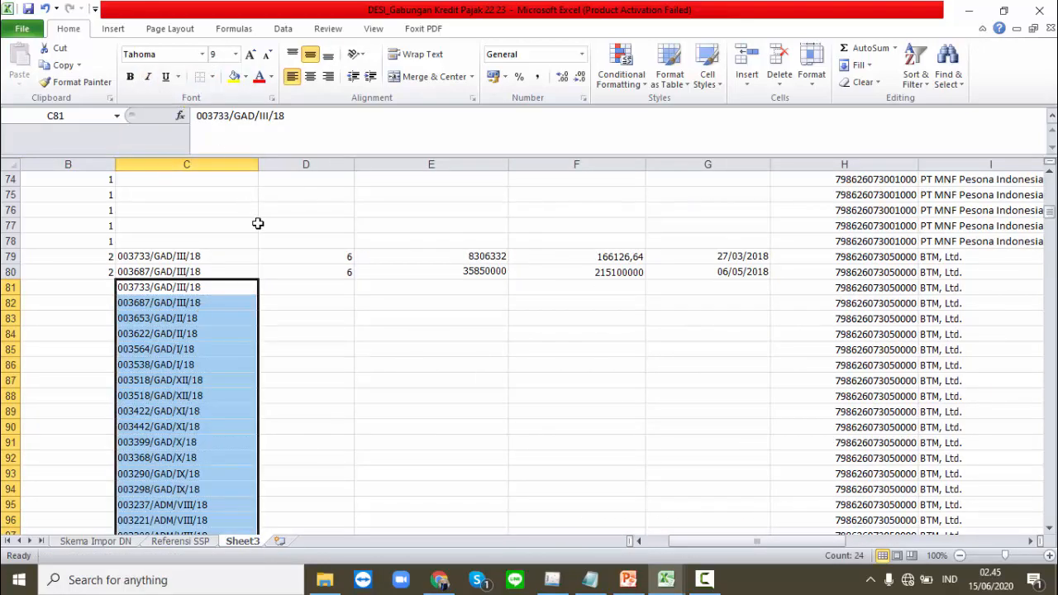
Fill the value 6 from D80 down column D to row 104 of the import sheet.
{"action": "left_click", "coordinate": [305, 278]}
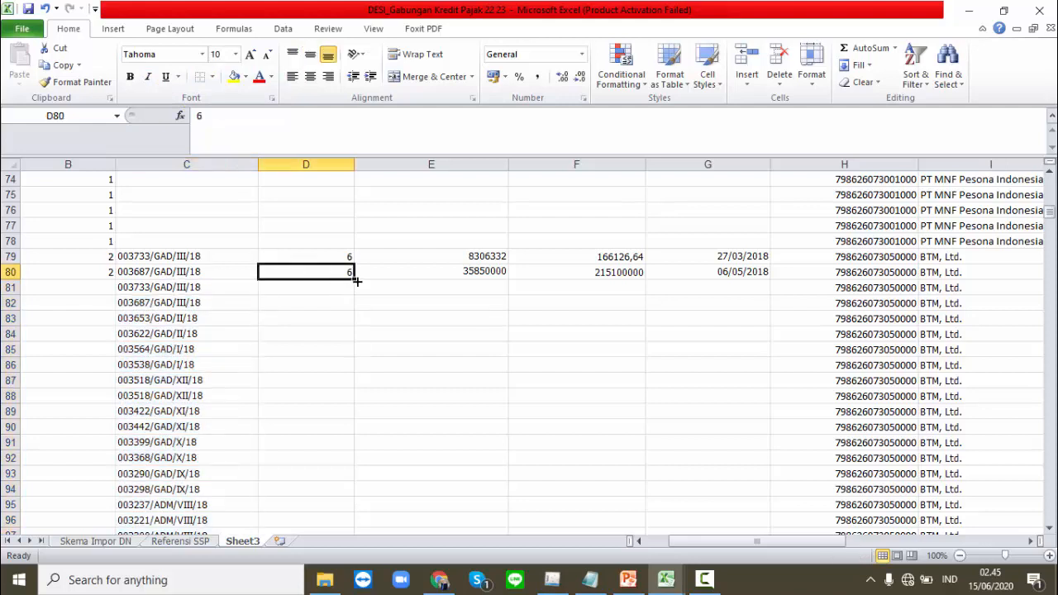
{"action": "left_click_drag", "start_coordinate": [353, 279], "coordinate": [308, 568]}
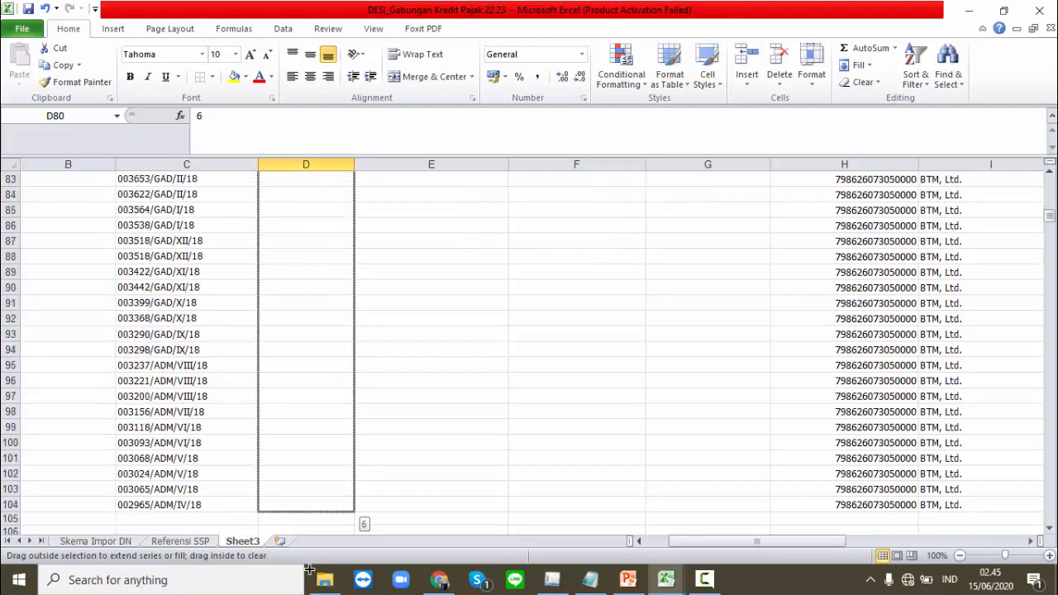
{"action": "left_click_drag", "start_coordinate": [307, 514], "coordinate": [308, 515]}
Copy the filtered BTM, Ltd. Dasar Pengenaan amounts, from G16 to G761, on the PPh 23 sheet.
{"action": "left_click", "coordinate": [466, 262]}
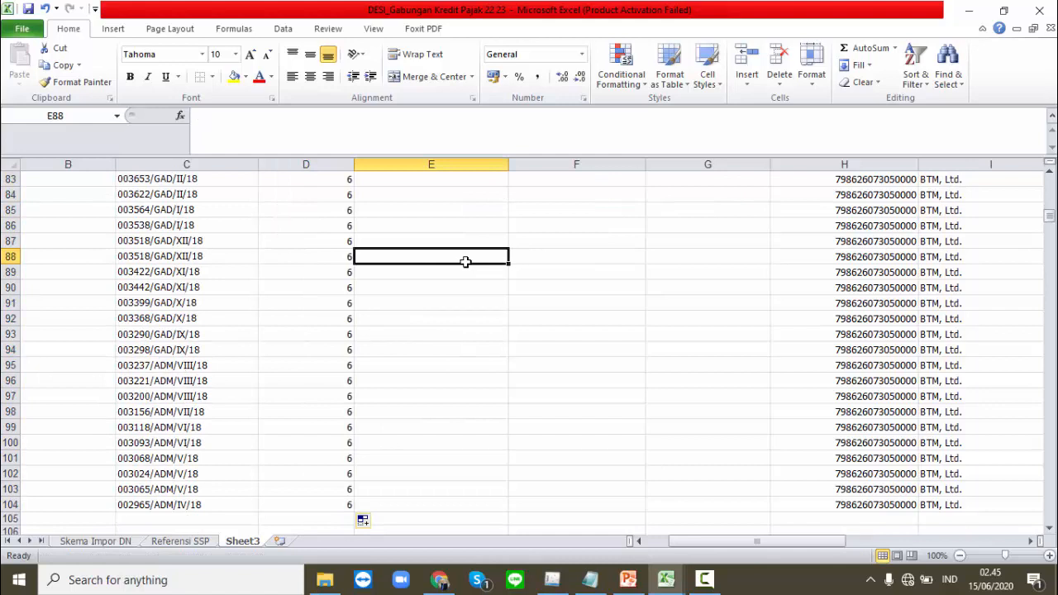
{"action": "key", "text": "Up"}
{"action": "key", "text": "Up"}
{"action": "key", "text": "Up"}
{"action": "key", "text": "Up"}
{"action": "key", "text": "Up"}
{"action": "key", "text": "Up"}
{"action": "key", "text": "Up"}
{"action": "key", "text": "Up"}
{"action": "key", "text": "Up"}
{"action": "key", "text": "Up"}
{"action": "key", "text": "Up"}
{"action": "key", "text": "Up"}
{"action": "key", "text": "Up"}
{"action": "key", "text": "Down"}
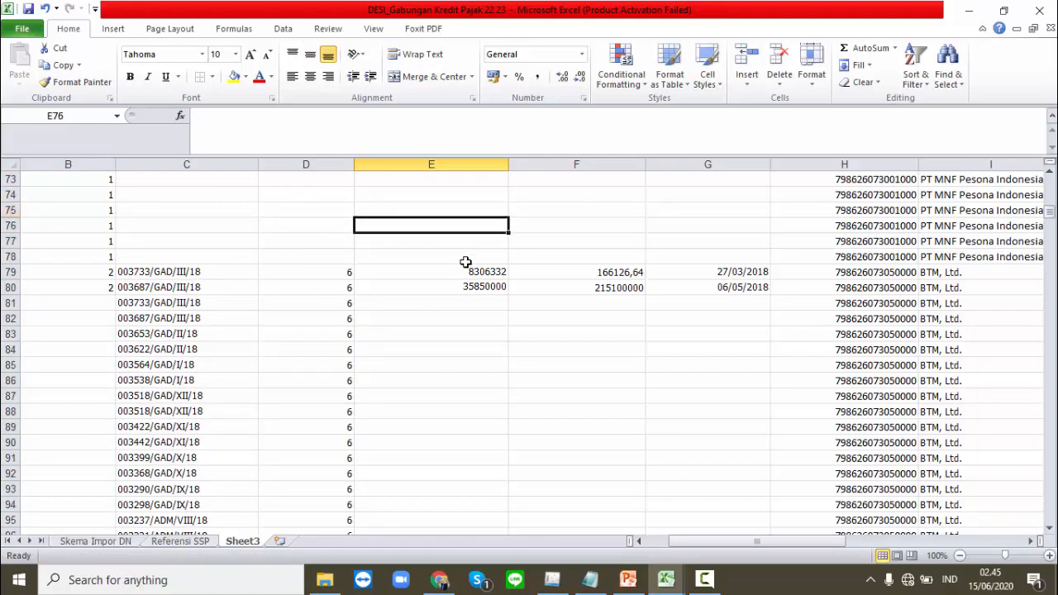
{"action": "key", "text": "Down"}
{"action": "key", "text": "Down"}
{"action": "key", "text": "Down"}
{"action": "key", "text": "Down"}
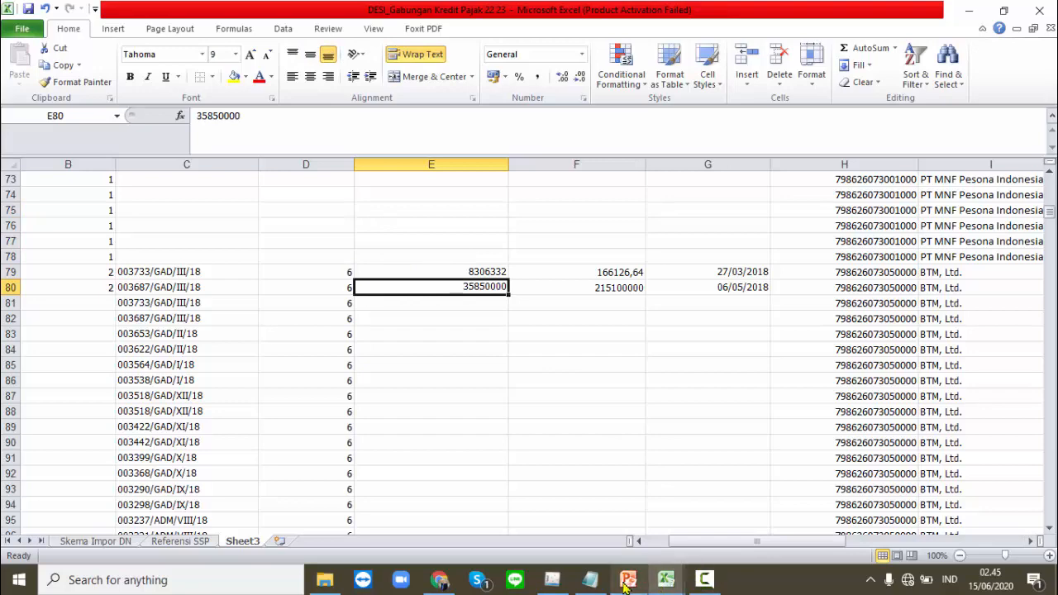
{"action": "mouse_move", "coordinate": [666, 581]}
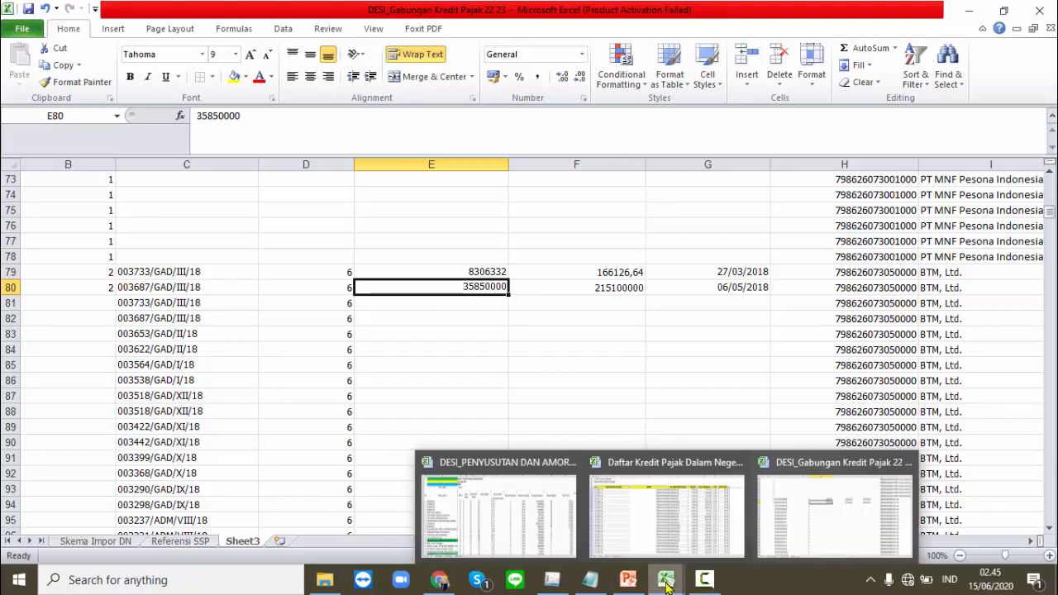
{"action": "left_click", "coordinate": [644, 530]}
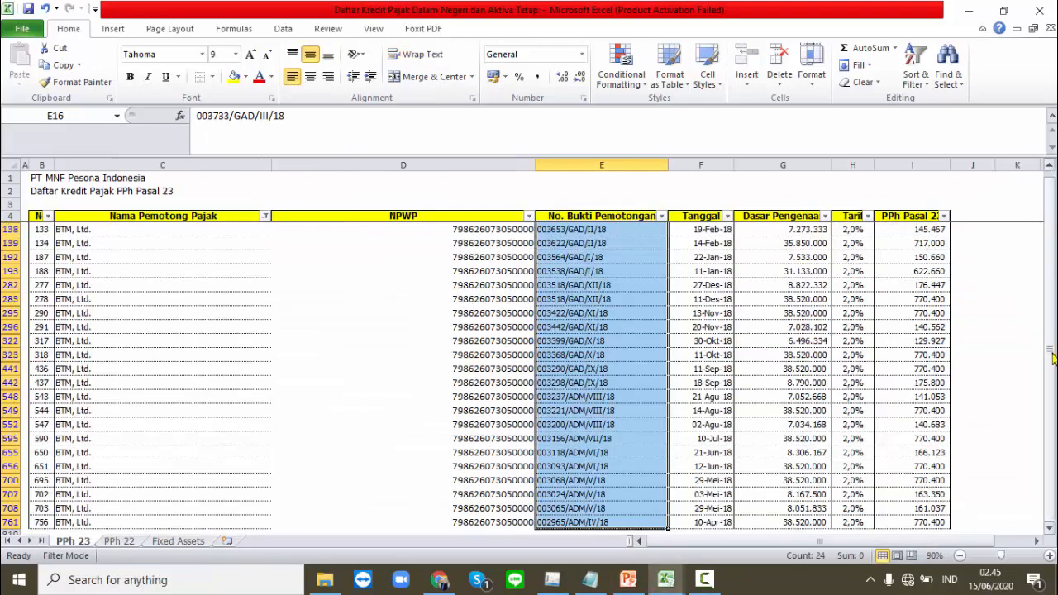
{"action": "left_click_drag", "start_coordinate": [1054, 357], "coordinate": [1052, 349]}
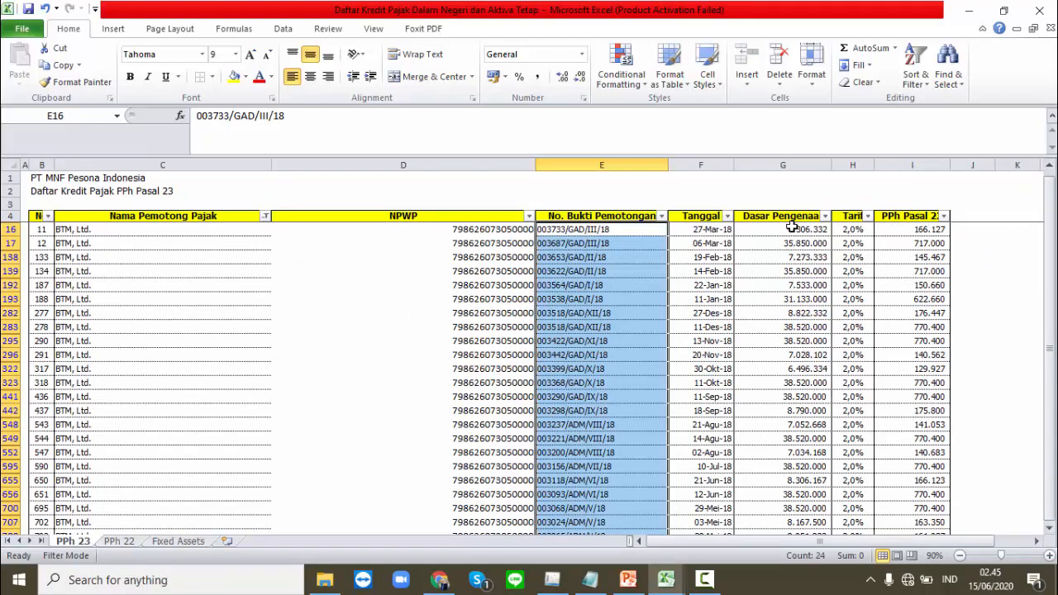
{"action": "left_click_drag", "start_coordinate": [792, 229], "coordinate": [765, 508]}
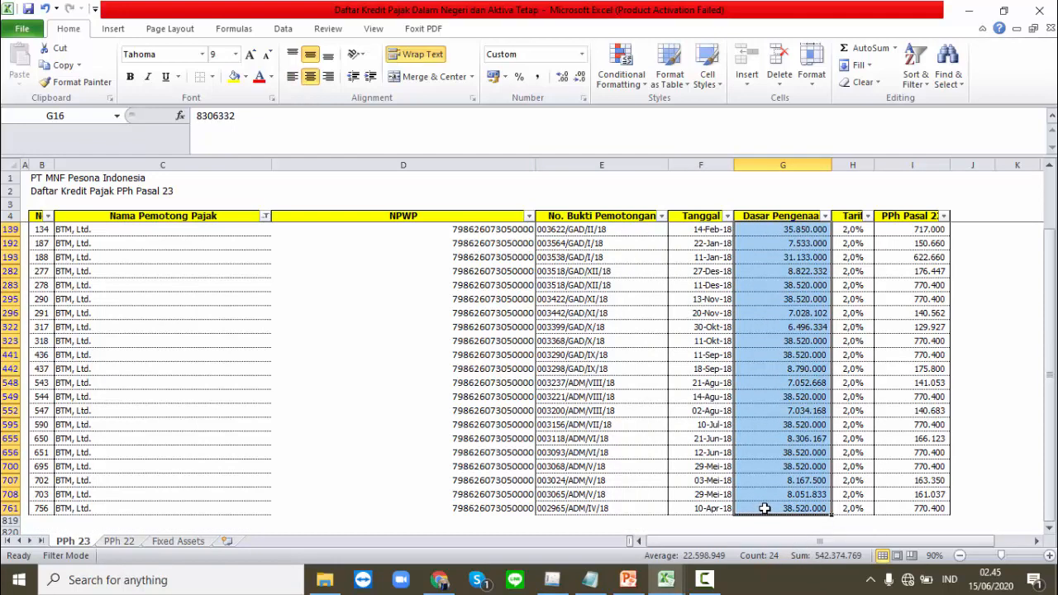
{"action": "key", "text": "ctrl+c"}
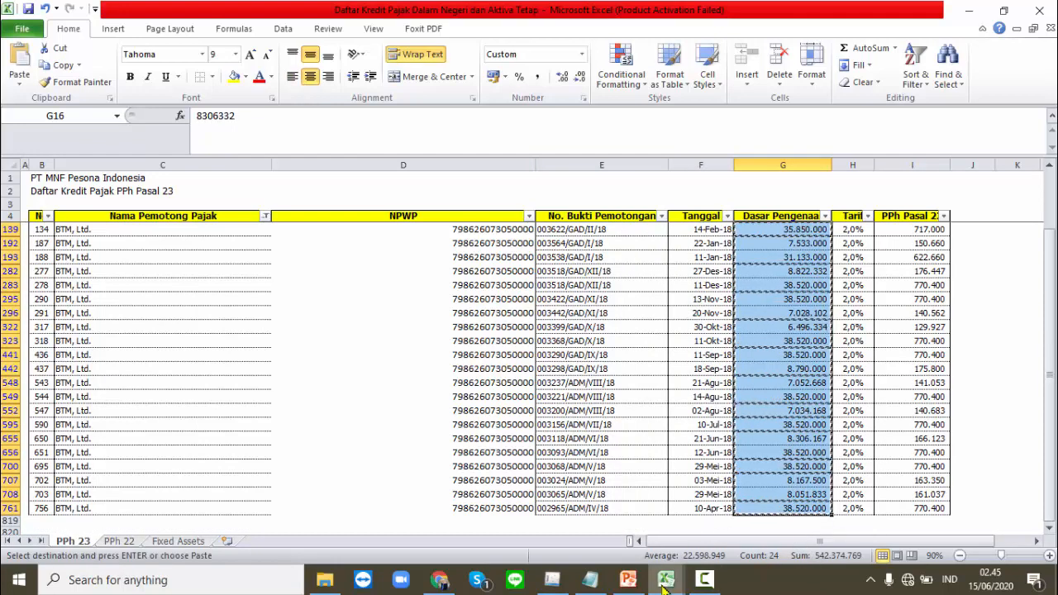
Paste the copied Dasar Pengenaan amounts into column E of the import sheet starting at E79.
{"action": "mouse_move", "coordinate": [666, 586]}
{"action": "left_click", "coordinate": [859, 498]}
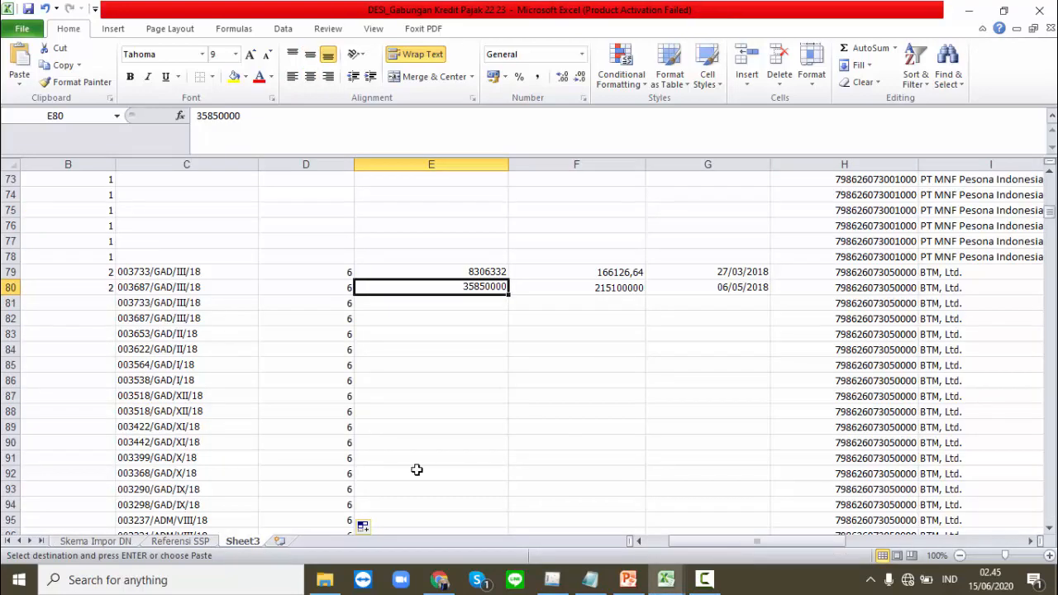
{"action": "left_click", "coordinate": [395, 304]}
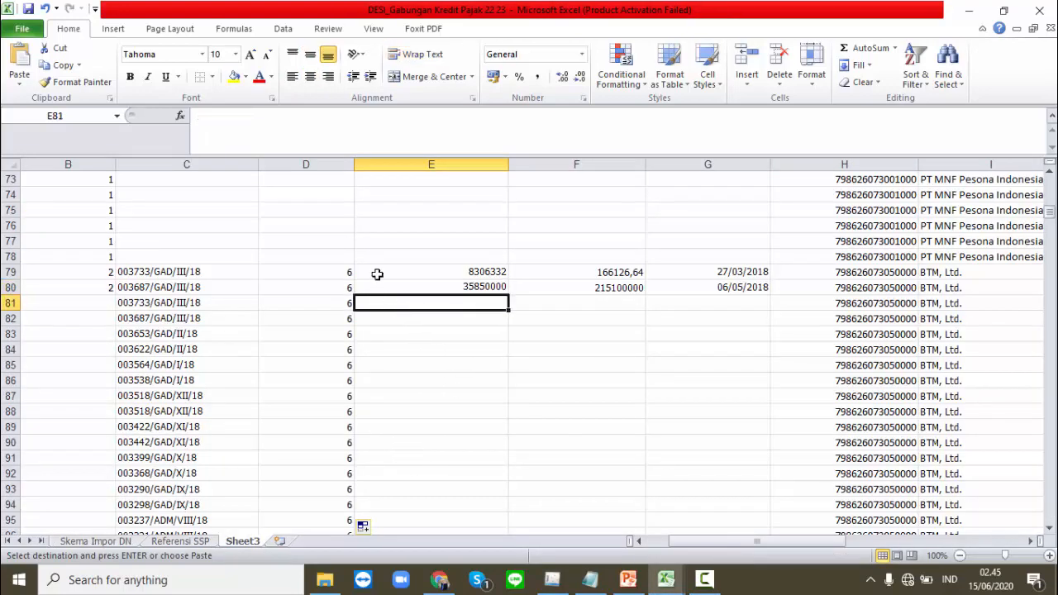
{"action": "left_click", "coordinate": [377, 273]}
{"action": "key", "text": "Return"}
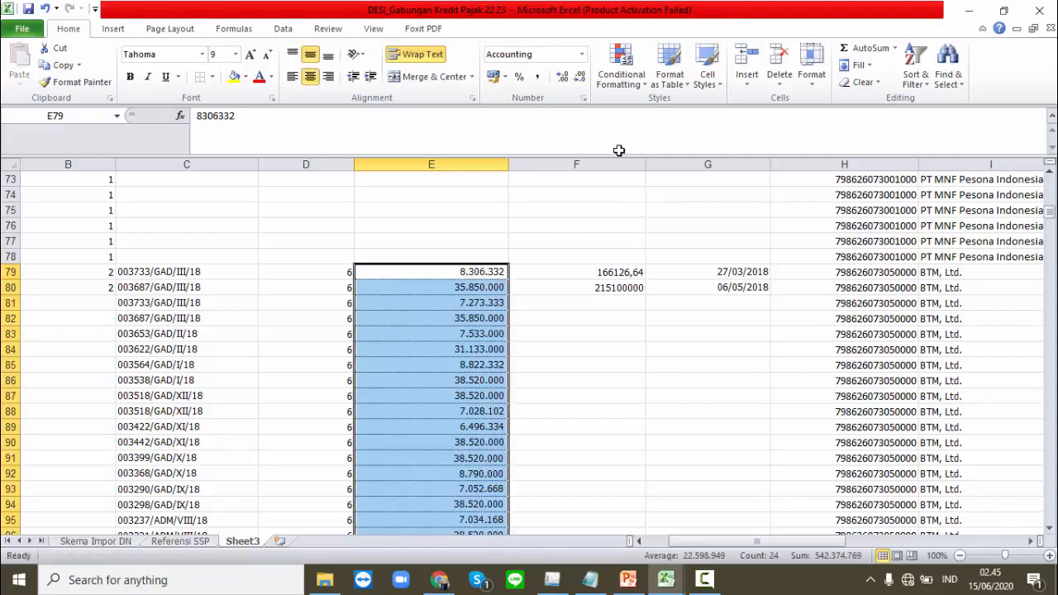
Format the pasted amounts in column E as General, without borders or centre alignment.
{"action": "left_click", "coordinate": [583, 54]}
{"action": "left_click", "coordinate": [581, 81]}
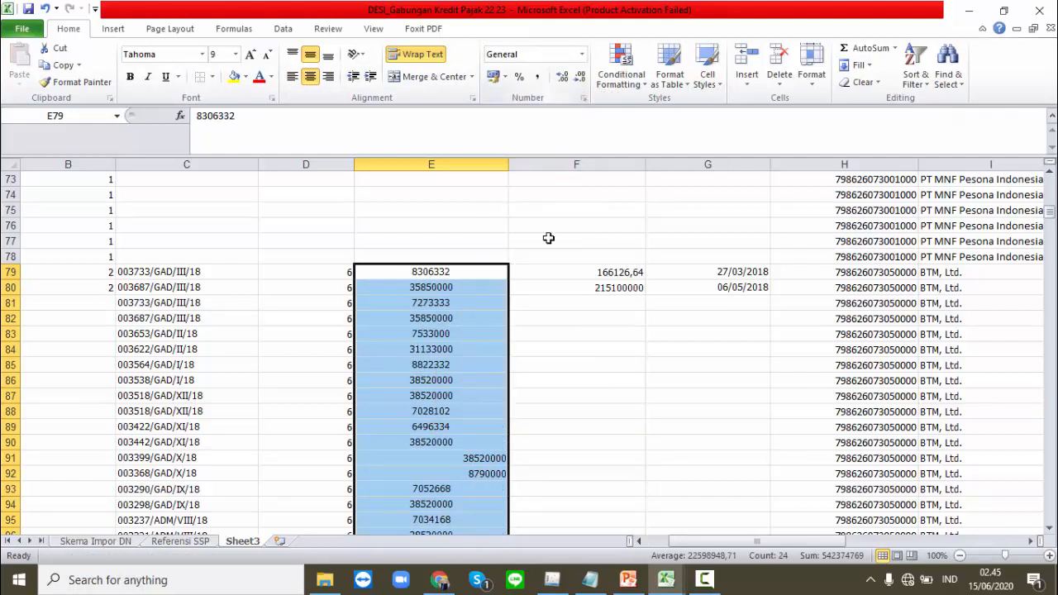
{"action": "left_click", "coordinate": [310, 76]}
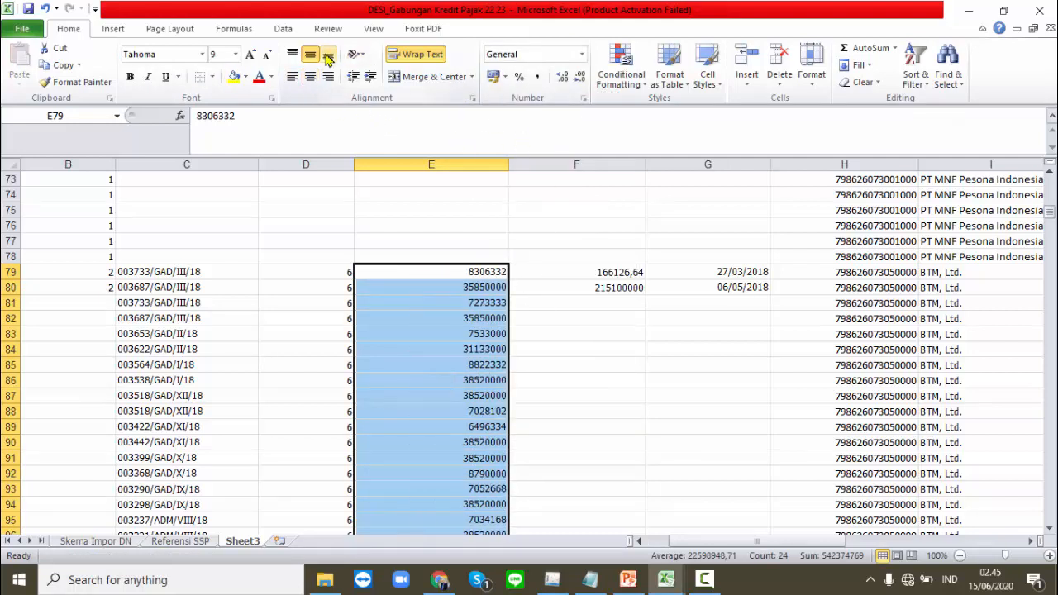
Copy the filtered BTM, Ltd. PPh Pasal 23 amounts, from I16 to I761, on the PPh 23 sheet.
{"action": "left_click", "coordinate": [593, 299]}
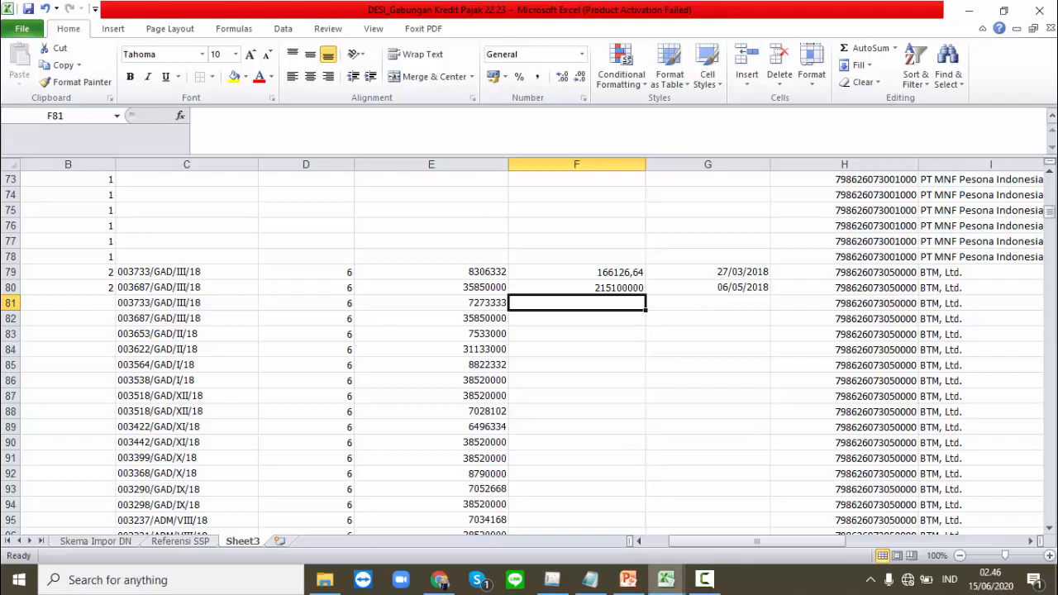
{"action": "mouse_move", "coordinate": [666, 579]}
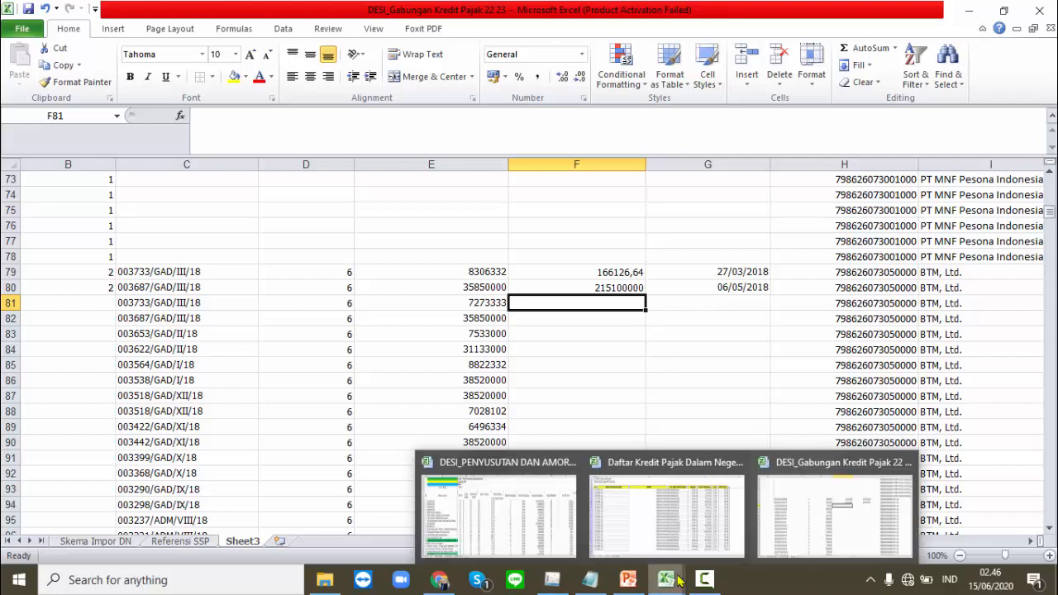
{"action": "left_click", "coordinate": [670, 533]}
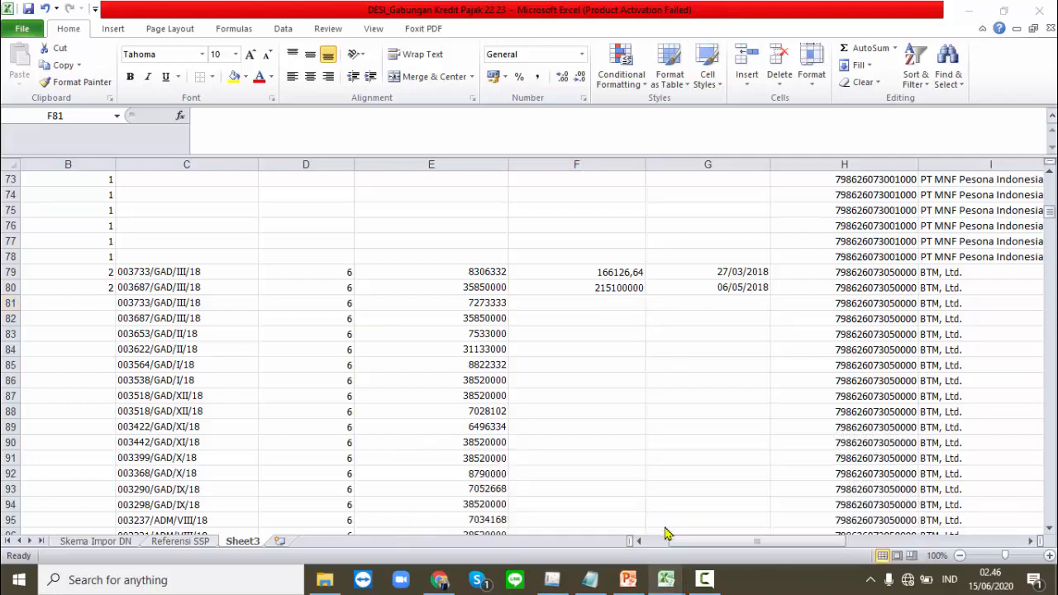
{"action": "left_click_drag", "start_coordinate": [1051, 309], "coordinate": [1051, 290]}
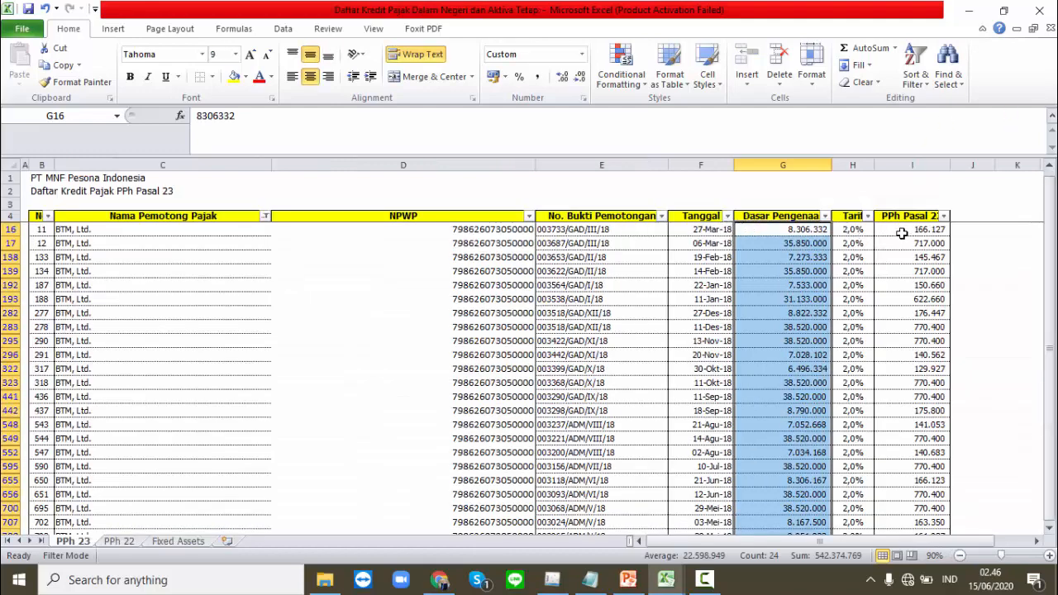
{"action": "left_click_drag", "start_coordinate": [901, 231], "coordinate": [889, 509]}
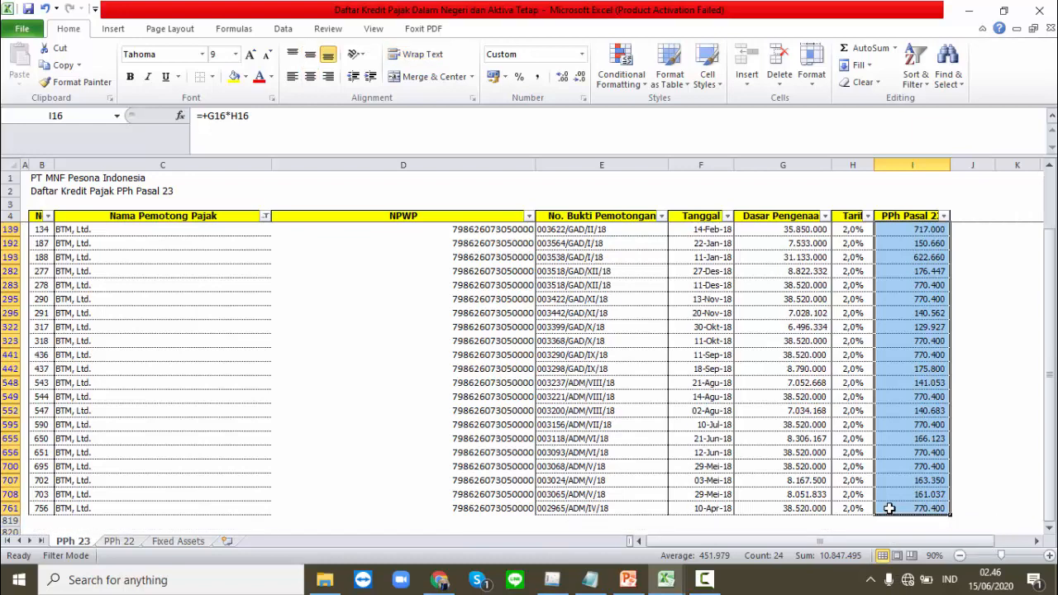
{"action": "key", "text": "ctrl+c"}
Paste the copied PPh Pasal 23 amounts into column F of the import sheet starting at F81 and format them as General.
{"action": "left_click", "coordinate": [666, 580]}
{"action": "left_click", "coordinate": [796, 520]}
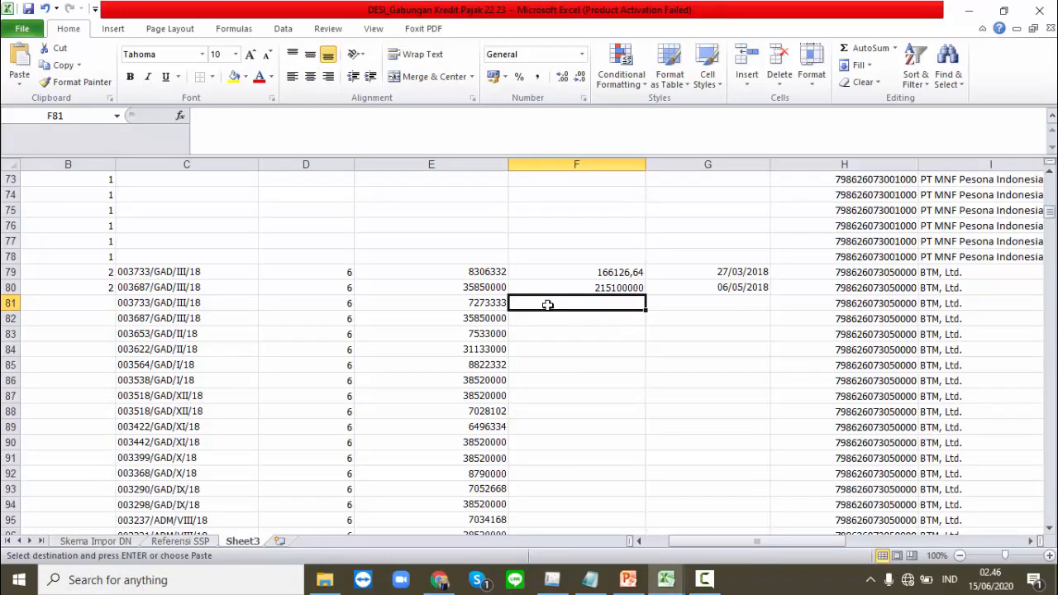
{"action": "key", "text": "ctrl+v"}
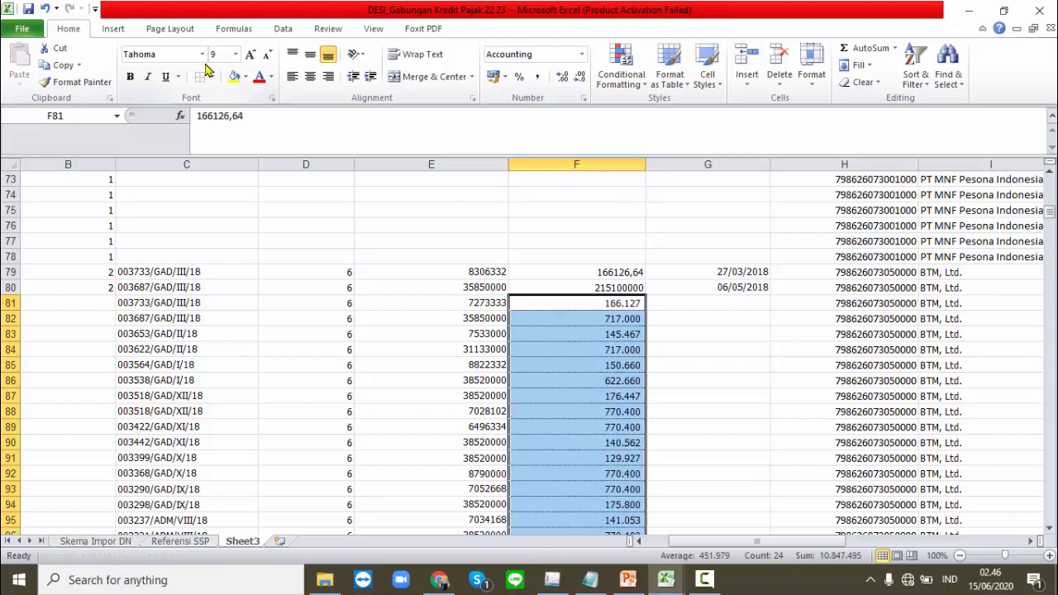
{"action": "left_click", "coordinate": [582, 56]}
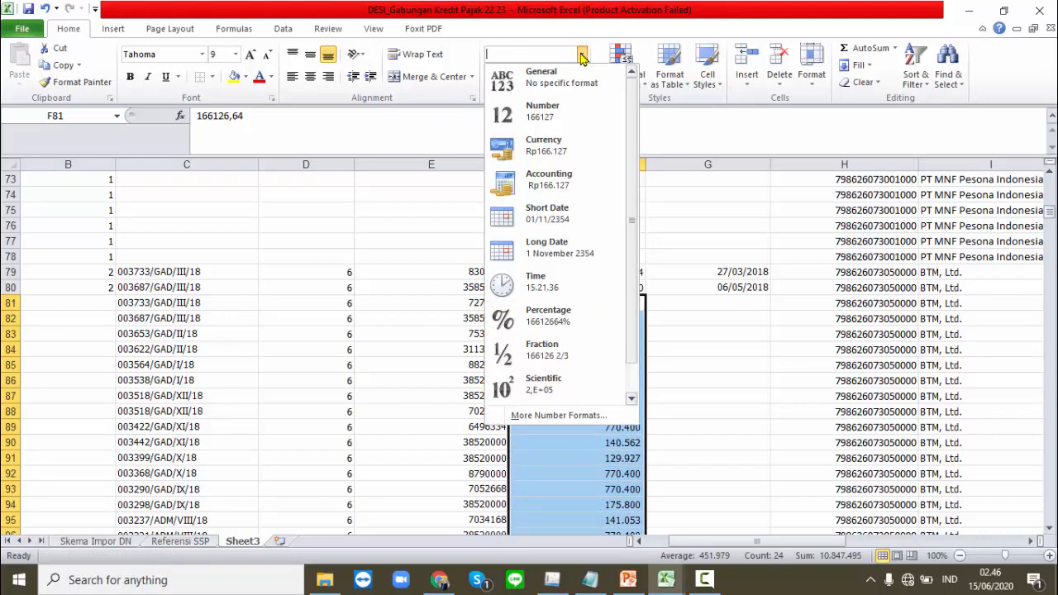
{"action": "left_click", "coordinate": [544, 85]}
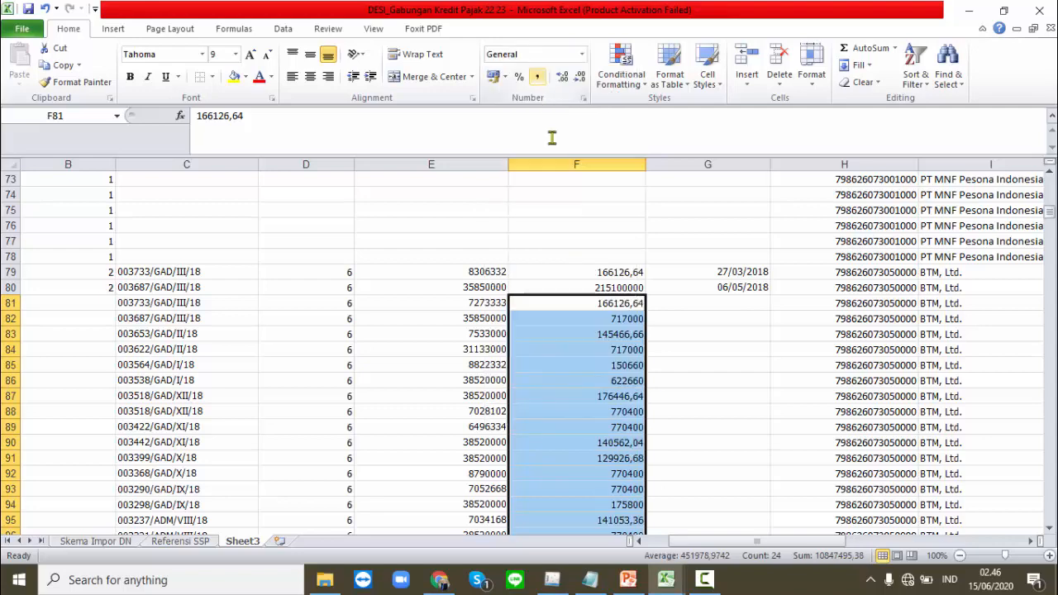
Copy the filtered BTM, Ltd. Tanggal dates into column G of the import sheet starting at G79 and format them as Short Date.
{"action": "key", "text": "ctrl+Tab"}
{"action": "key", "text": "ctrl+c"}
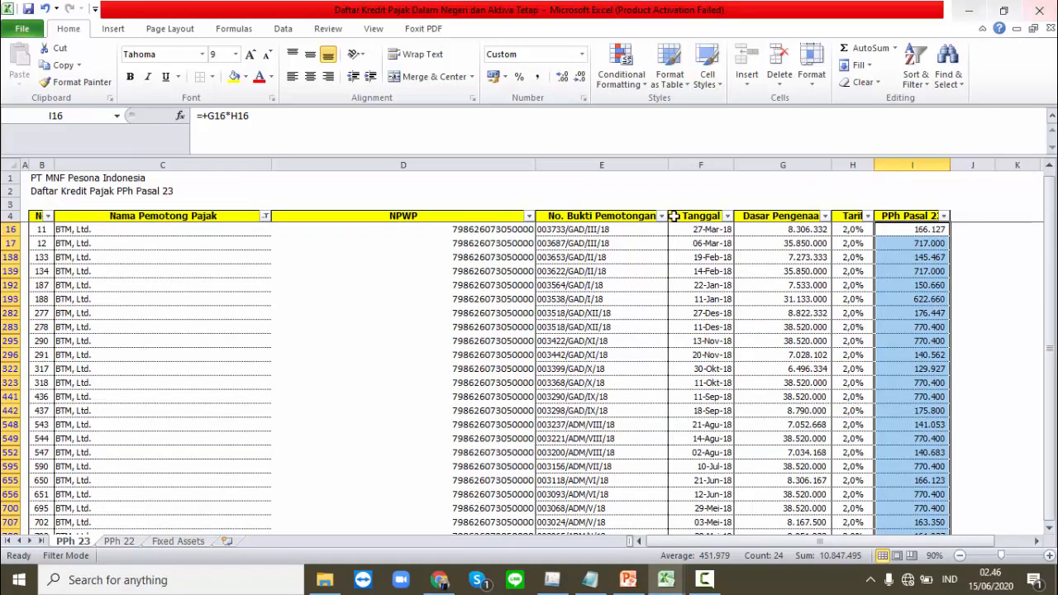
{"action": "key", "text": "ctrl+Tab"}
{"action": "left_click", "coordinate": [683, 271]}
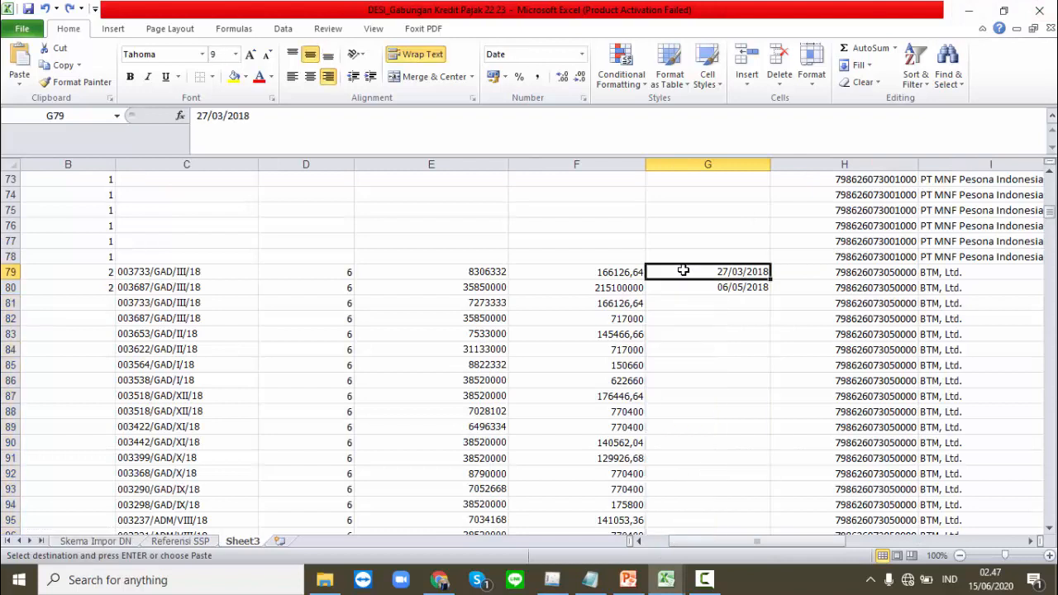
{"action": "key", "text": "Return"}
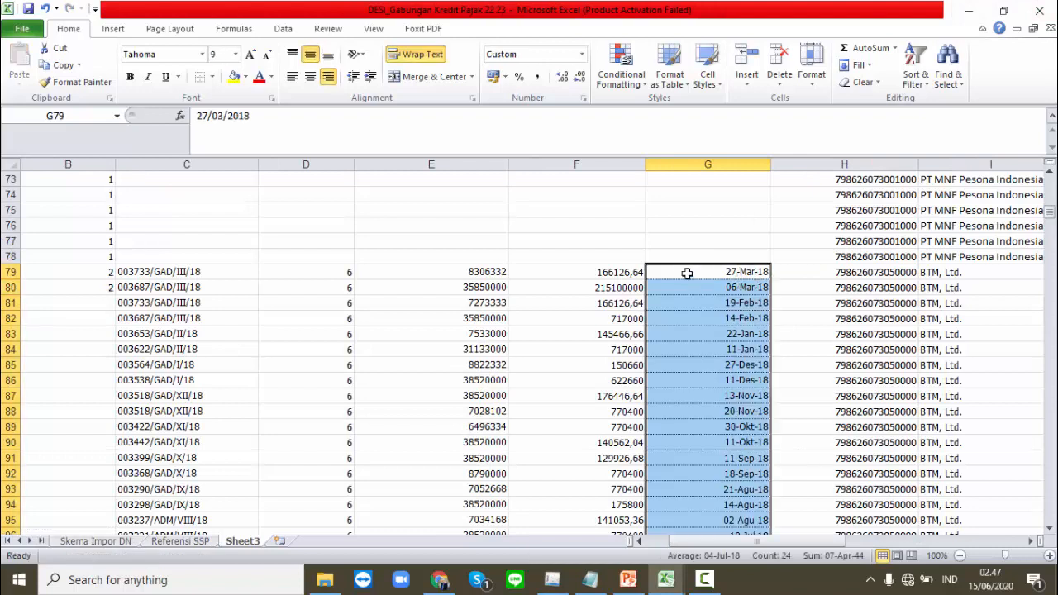
{"action": "left_click", "coordinate": [582, 55]}
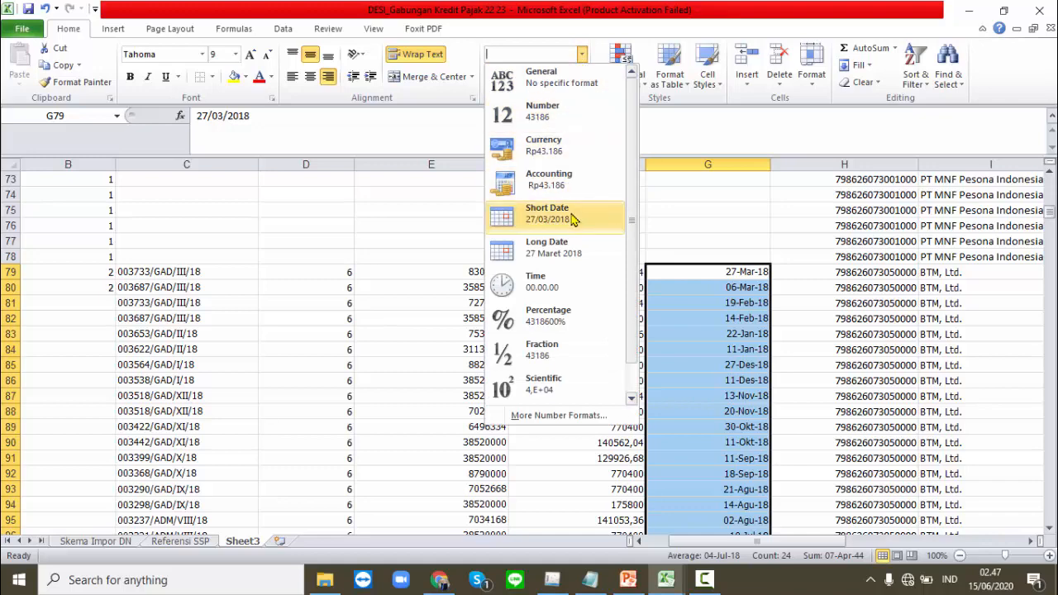
{"action": "left_click", "coordinate": [573, 219]}
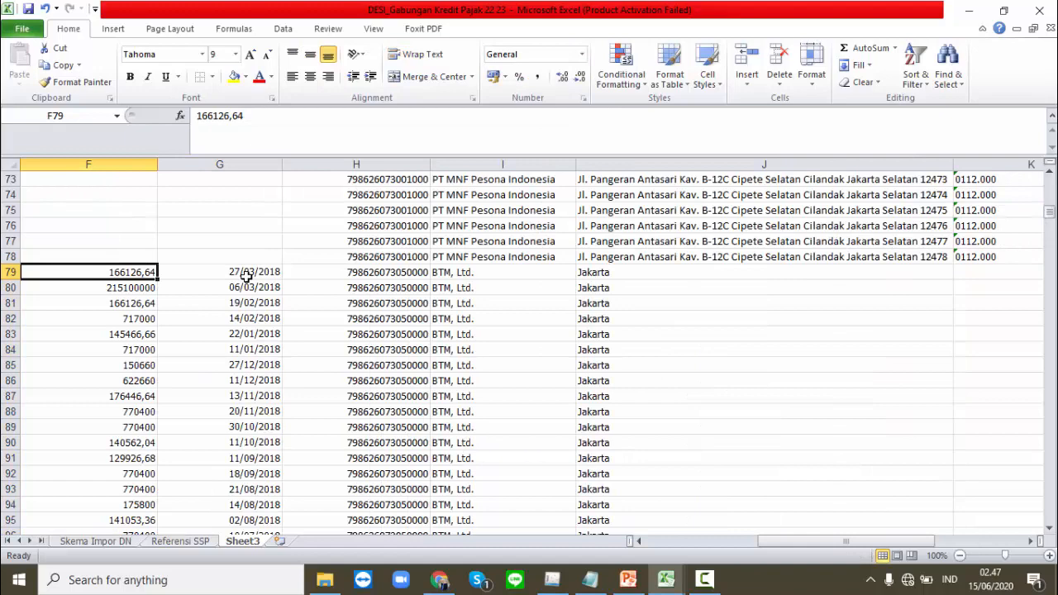
Review the BTM, Ltd. entries in row 79 across the import sheet's columns through to the withholder name in column I.
{"action": "key", "text": "Left"}
{"action": "key", "text": "Left"}
{"action": "key", "text": "Left"}
{"action": "key", "text": "Right"}
{"action": "key", "text": "Right"}
{"action": "key", "text": "Right"}
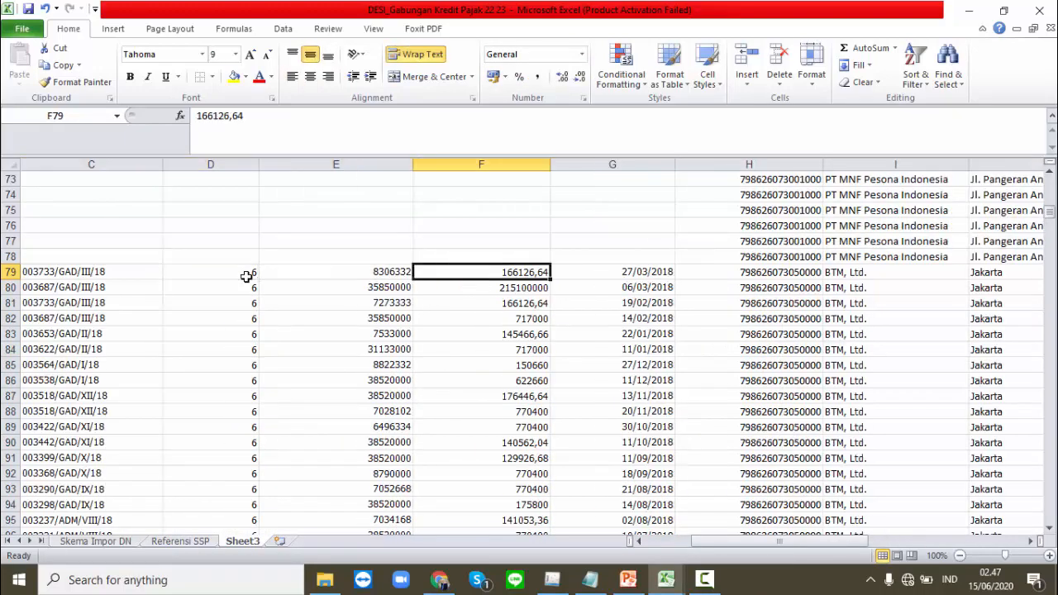
{"action": "key", "text": "Right"}
{"action": "key", "text": "Right"}
{"action": "key", "text": "Right"}
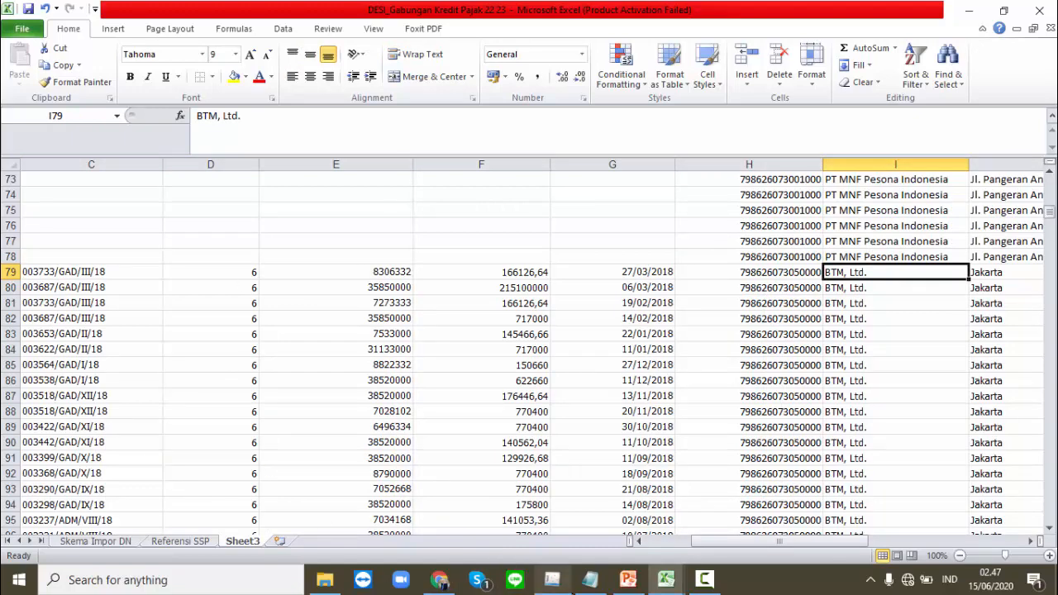
Filter Nama Pemotong Pajak on the PPh 23 sheet to show only BUT. OSL Ltd.
{"action": "mouse_move", "coordinate": [684, 584]}
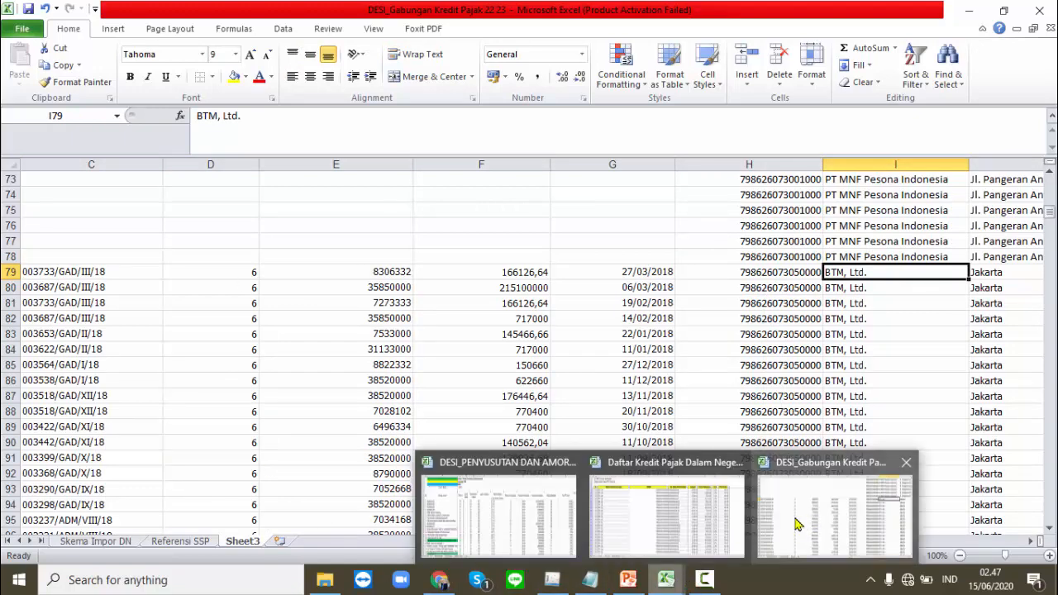
{"action": "left_click", "coordinate": [699, 511]}
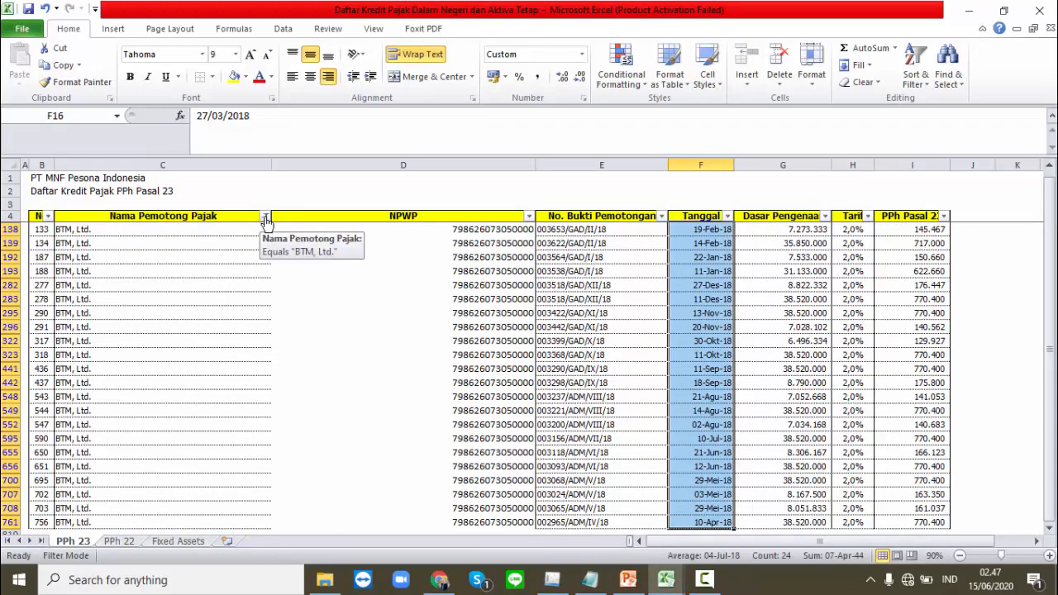
{"action": "left_click", "coordinate": [266, 220]}
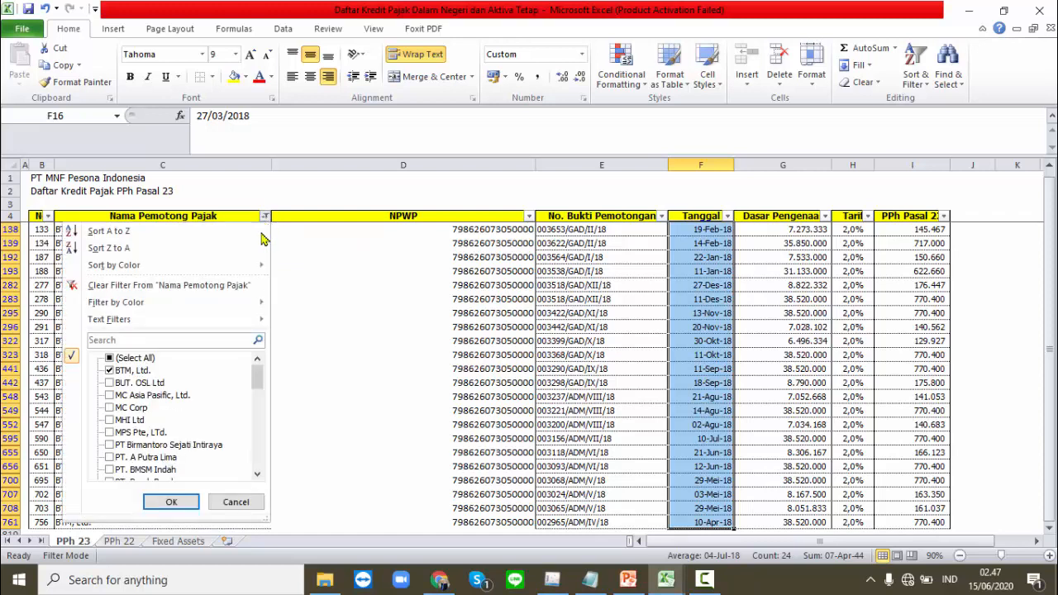
{"action": "left_click", "coordinate": [113, 382]}
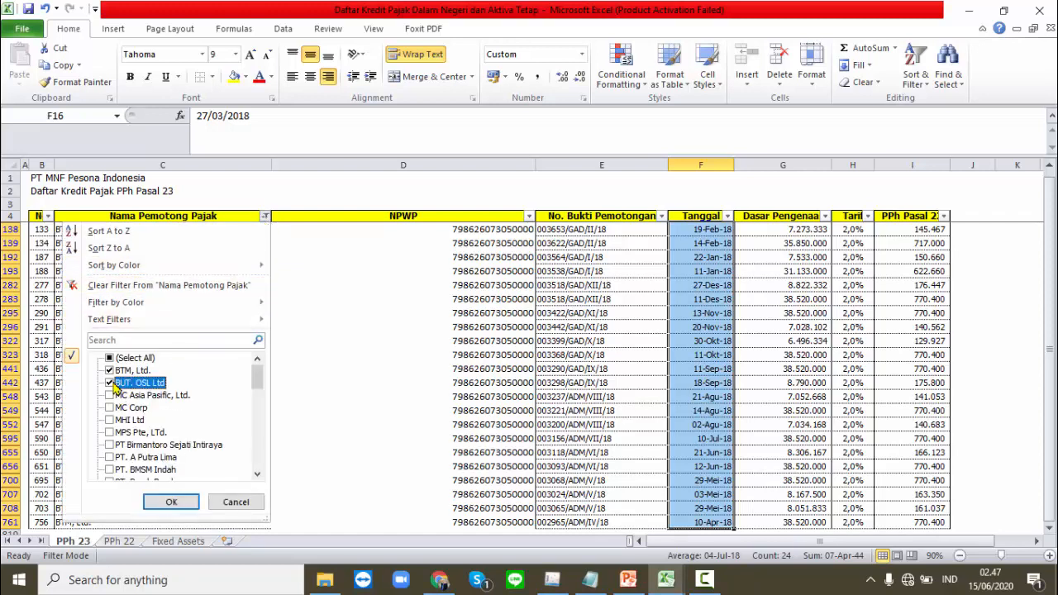
{"action": "left_click", "coordinate": [114, 370]}
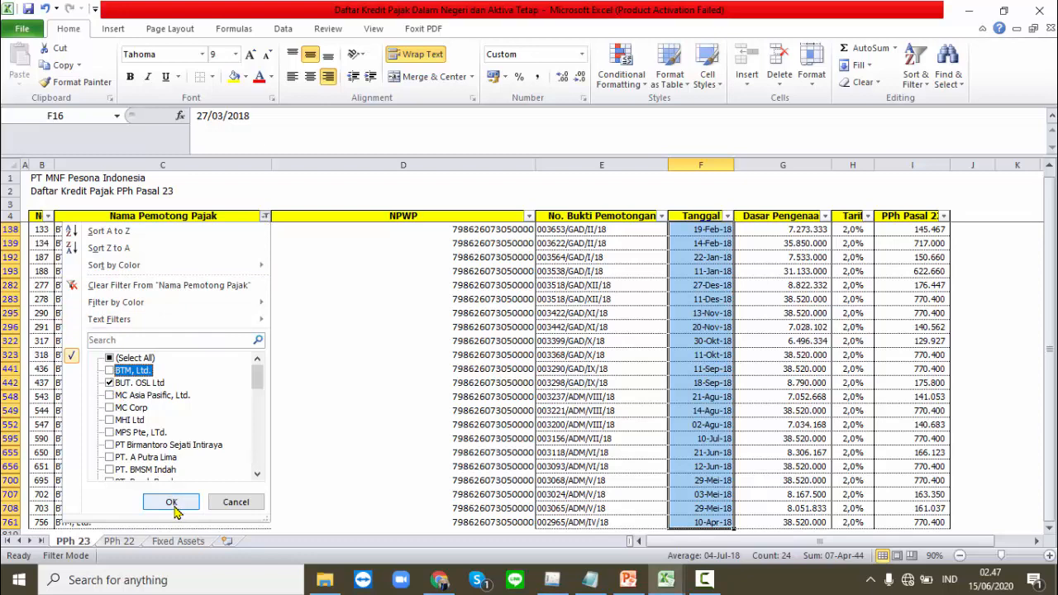
{"action": "left_click", "coordinate": [171, 504]}
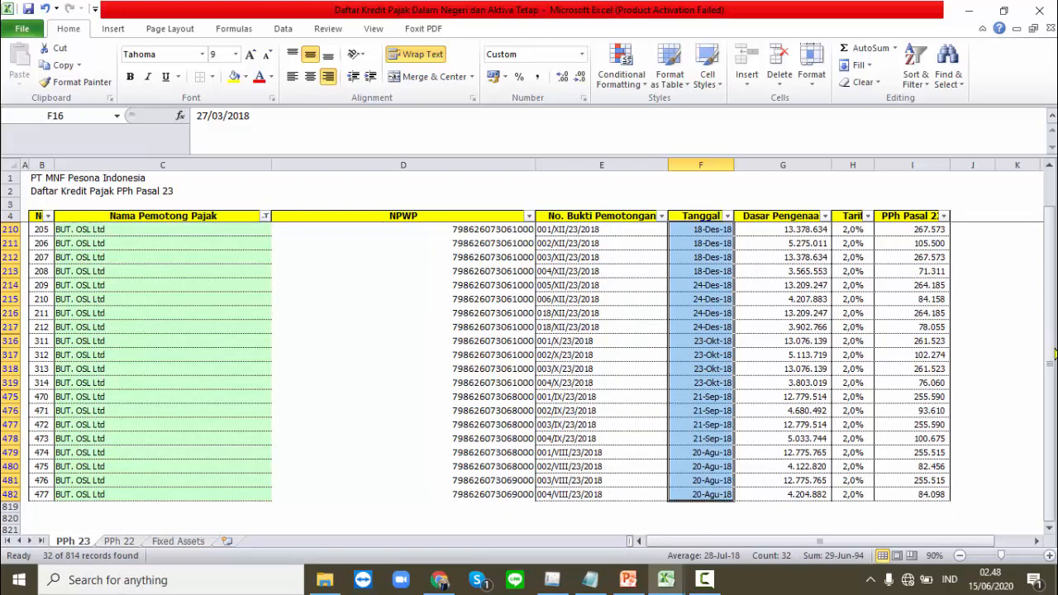
{"action": "left_click_drag", "start_coordinate": [1055, 354], "coordinate": [1050, 339]}
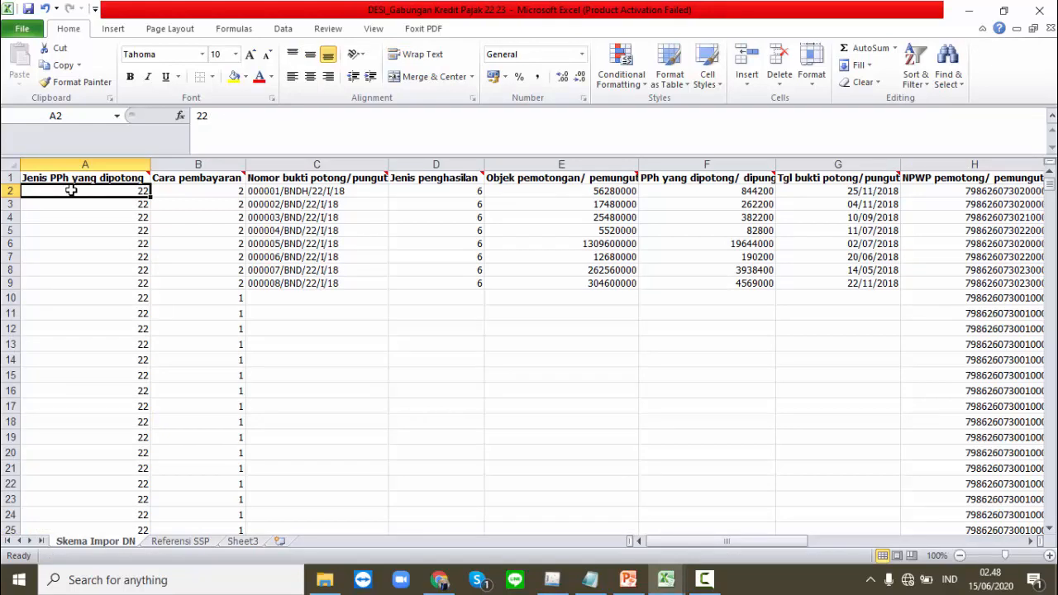
Examine the completed Skema Impor DN rows from the PPh 22 entries at row 2 down to the PPh 23 entries and back up.
{"action": "key", "text": "Down"}
{"action": "key", "text": "Down"}
{"action": "key", "text": "Down"}
{"action": "key", "text": "Down"}
{"action": "key", "text": "Down"}
{"action": "key", "text": "Down"}
{"action": "key", "text": "Down"}
{"action": "key", "text": "Down"}
{"action": "key", "text": "Down"}
{"action": "key", "text": "Down"}
{"action": "key", "text": "Down"}
{"action": "key", "text": "Down"}
{"action": "key", "text": "Down"}
{"action": "key", "text": "Down"}
{"action": "key", "text": "Down"}
{"action": "key", "text": "Down"}
{"action": "key", "text": "Down"}
{"action": "key", "text": "Down"}
{"action": "key", "text": "Down"}
{"action": "key", "text": "Down"}
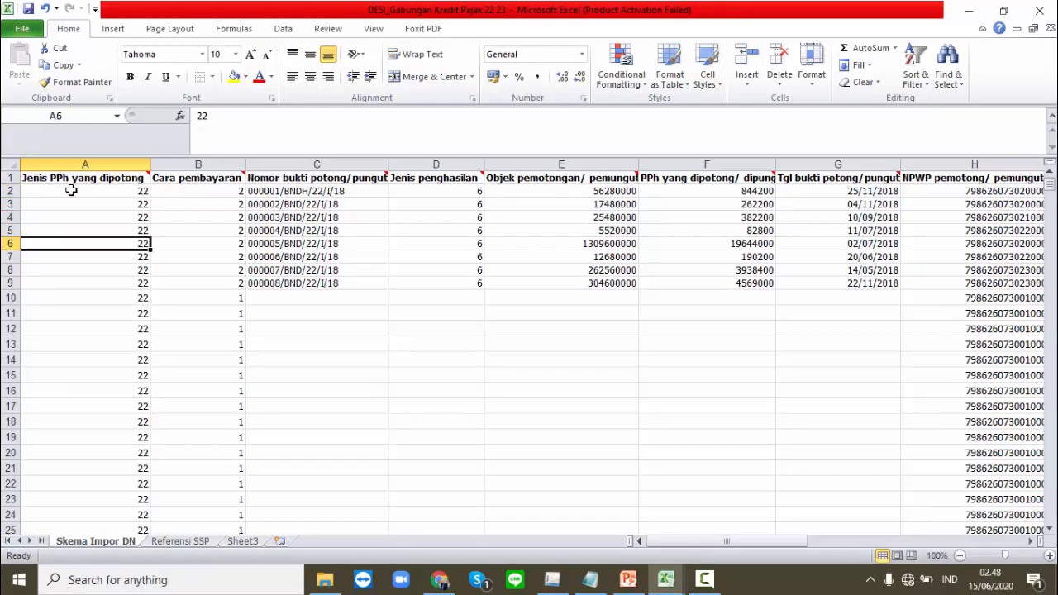
{"action": "key", "text": "Down"}
{"action": "key", "text": "Down"}
{"action": "key", "text": "Down"}
{"action": "key", "text": "Down"}
{"action": "key", "text": "Down"}
{"action": "key", "text": "Down"}
{"action": "key", "text": "Down"}
{"action": "key", "text": "Down"}
{"action": "key", "text": "Down"}
{"action": "key", "text": "Down"}
{"action": "key", "text": "Down"}
{"action": "key", "text": "Down"}
{"action": "key", "text": "Down"}
{"action": "key", "text": "Down"}
{"action": "key", "text": "Down"}
{"action": "key", "text": "Down"}
{"action": "key", "text": "Down"}
{"action": "key", "text": "Down"}
{"action": "key", "text": "Down"}
{"action": "key", "text": "Down"}
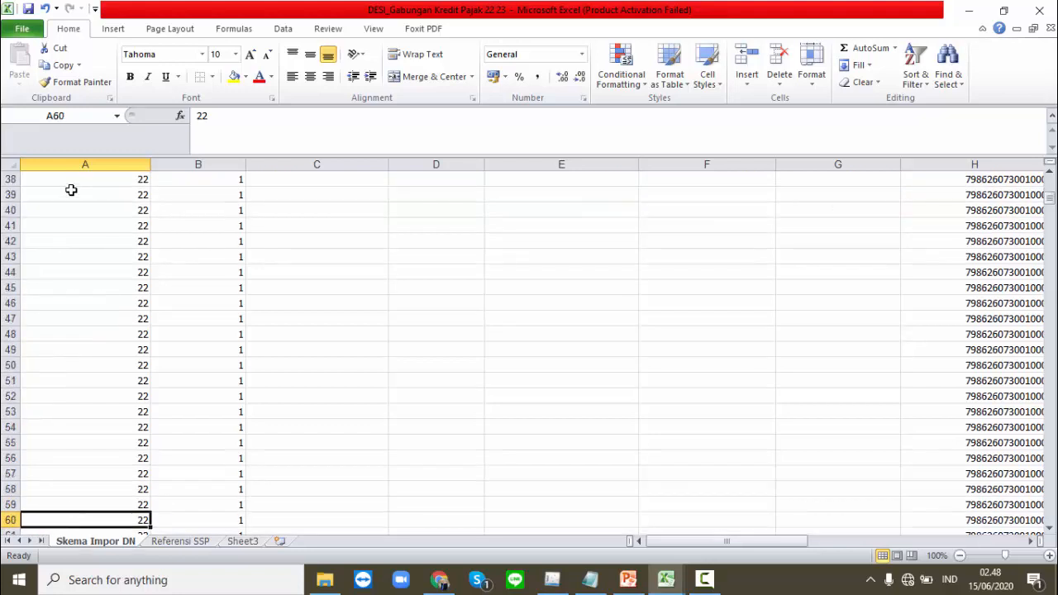
{"action": "key", "text": "Down"}
{"action": "key", "text": "Down"}
{"action": "key", "text": "Down"}
{"action": "key", "text": "Down"}
{"action": "key", "text": "Down"}
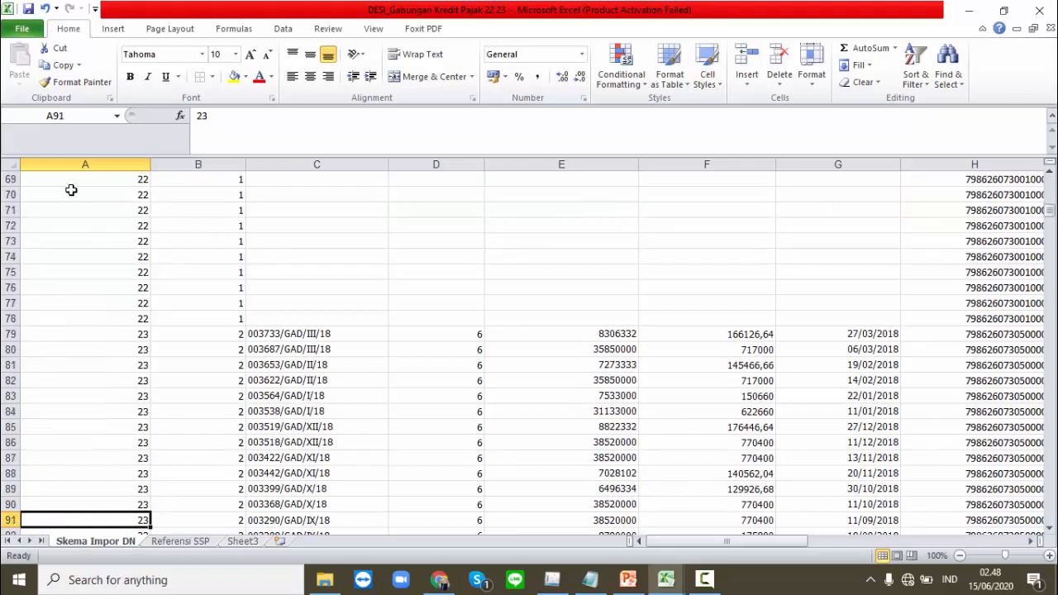
{"action": "key", "text": "Up"}
{"action": "key", "text": "Up"}
{"action": "key", "text": "Up"}
{"action": "key", "text": "Up"}
{"action": "key", "text": "Up"}
{"action": "key", "text": "Up"}
{"action": "key", "text": "Up"}
{"action": "key", "text": "Up"}
{"action": "key", "text": "Up"}
{"action": "key", "text": "Up"}
{"action": "key", "text": "Up"}
{"action": "key", "text": "Up"}
{"action": "key", "text": "Up"}
{"action": "key", "text": "Up"}
{"action": "key", "text": "Up"}
{"action": "key", "text": "Up"}
{"action": "key", "text": "Up"}
{"action": "key", "text": "Up"}
{"action": "key", "text": "Up"}
{"action": "key", "text": "Up"}
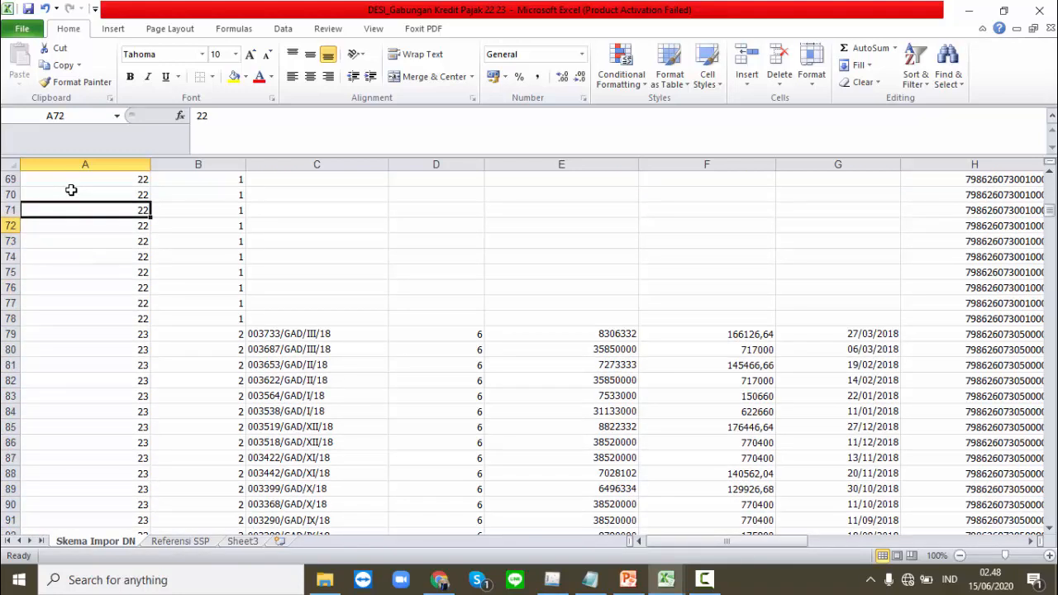
{"action": "key", "text": "Up"}
{"action": "key", "text": "Up"}
{"action": "key", "text": "Up"}
{"action": "key", "text": "Up"}
{"action": "key", "text": "Up"}
{"action": "key", "text": "Up"}
{"action": "key", "text": "Up"}
{"action": "key", "text": "Up"}
{"action": "key", "text": "Up"}
{"action": "key", "text": "Up"}
{"action": "key", "text": "Up"}
{"action": "key", "text": "Up"}
{"action": "key", "text": "Up"}
{"action": "key", "text": "Up"}
{"action": "key", "text": "Up"}
{"action": "key", "text": "Up"}
{"action": "key", "text": "Up"}
{"action": "key", "text": "Up"}
{"action": "key", "text": "Up"}
{"action": "key", "text": "Up"}
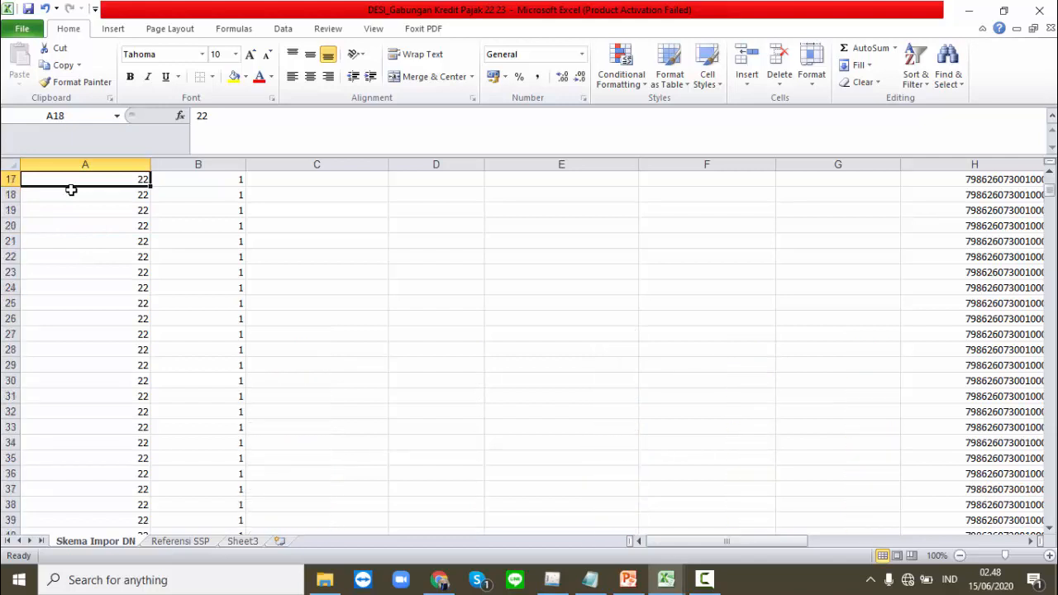
{"action": "key", "text": "Up"}
{"action": "key", "text": "Up"}
{"action": "key", "text": "Up"}
{"action": "key", "text": "Up"}
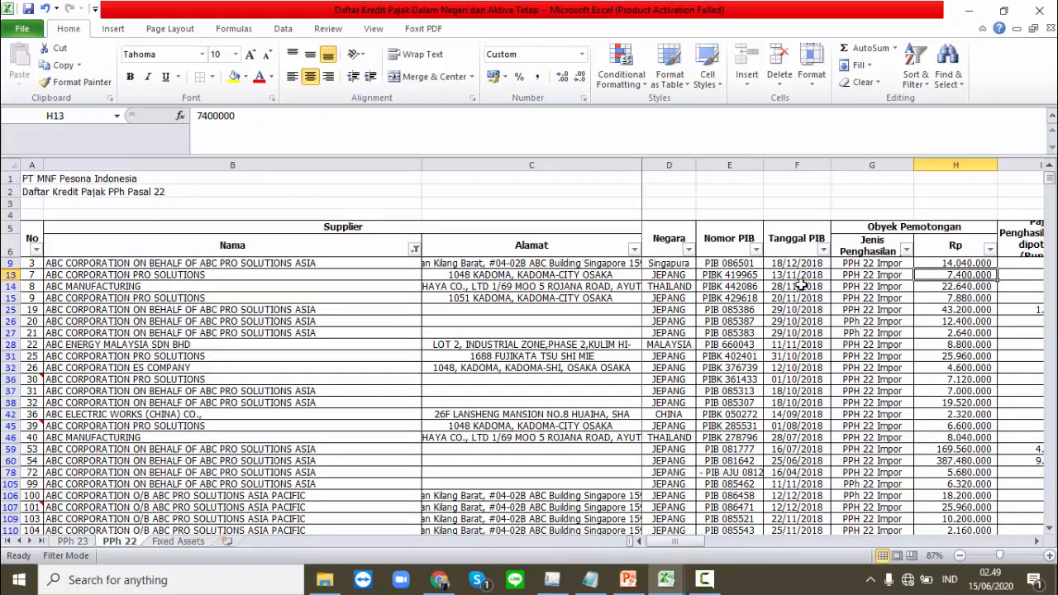
Examine the PPh 22 sheet's first import entry in row 9 across its columns, from the PIB date onward.
{"action": "left_click", "coordinate": [777, 265]}
{"action": "key", "text": "Right"}
{"action": "key", "text": "Right"}
{"action": "key", "text": "Right"}
{"action": "key", "text": "Right"}
{"action": "key", "text": "Right"}
{"action": "key", "text": "Right"}
{"action": "key", "text": "Right"}
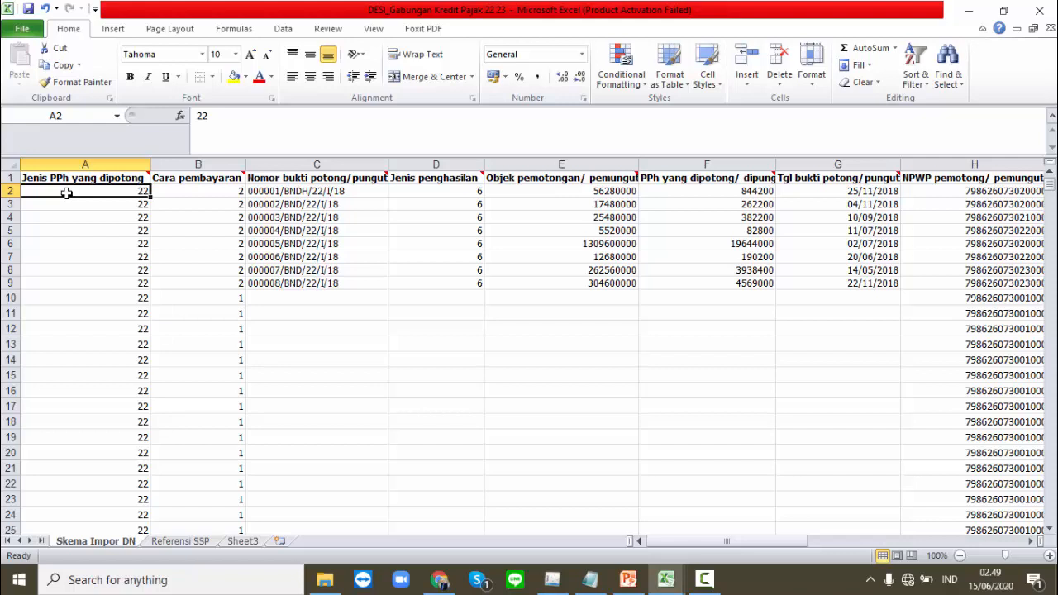
Open Save As for the DESI_Gabungan Kredit Pajak 22 23 workbook and choose another file type.
{"action": "left_click", "coordinate": [8, 30]}
{"action": "key", "text": "F12"}
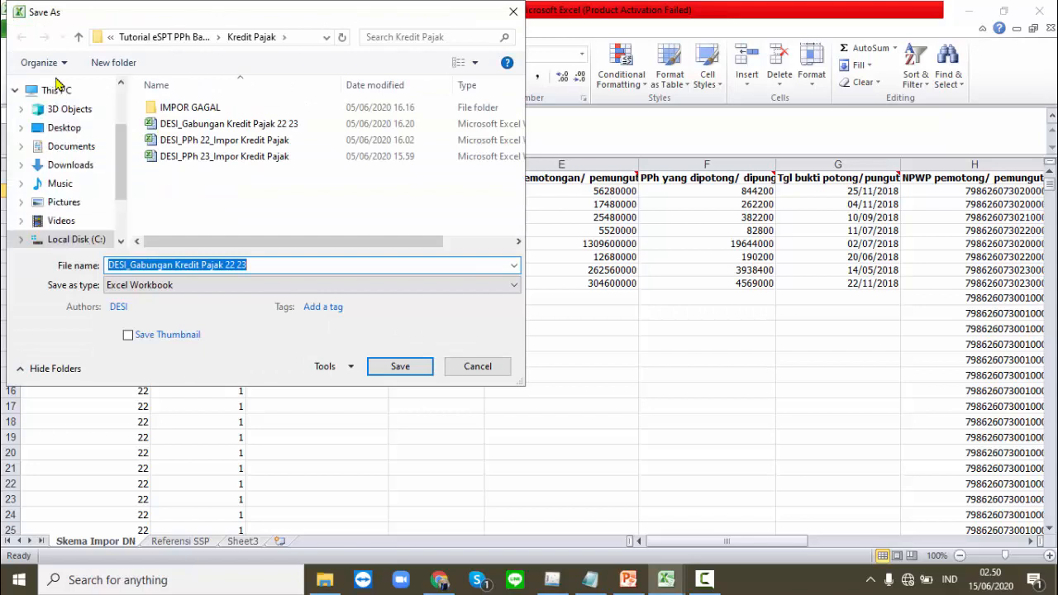
{"action": "left_click", "coordinate": [230, 285]}
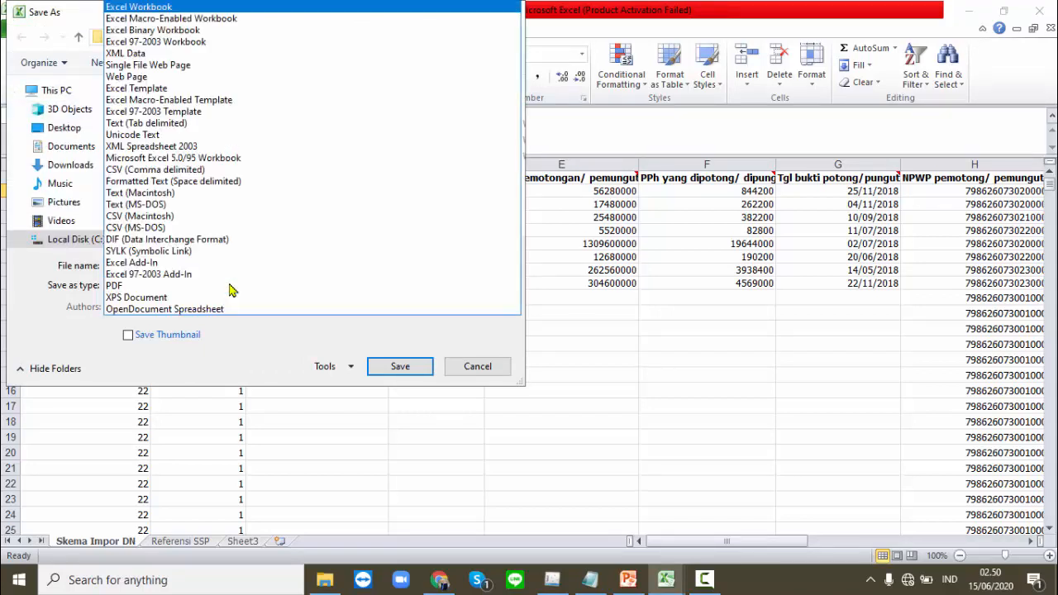
{"action": "left_click", "coordinate": [166, 189]}
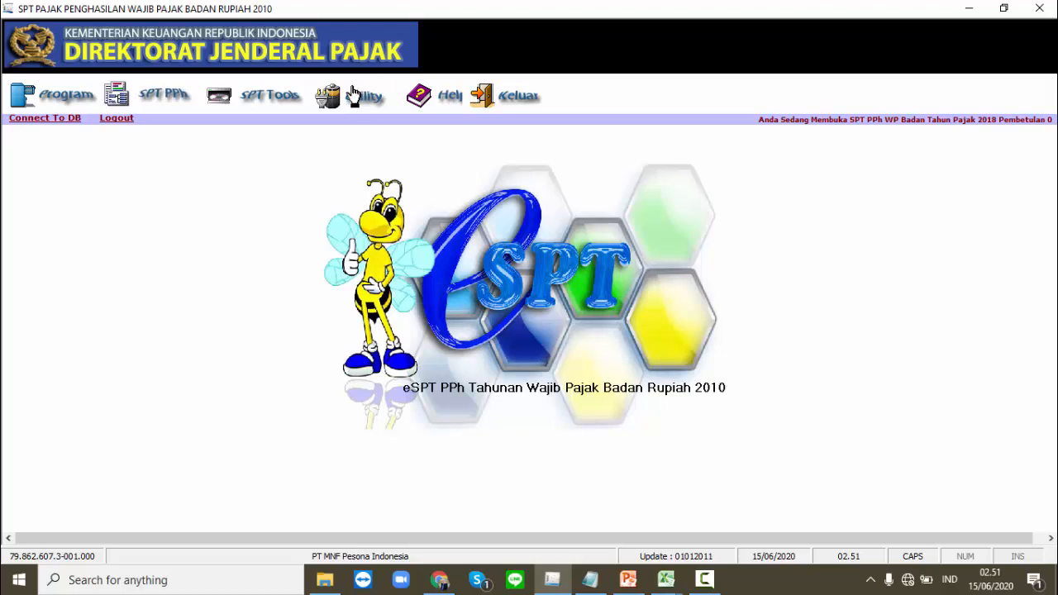
In eSPT, set up a Kredit Pajak Dalam Negeri Badan import for Tahun Pajak 2018 from the file DESI_Gabungan Kredit Pajak 22 23 TUTORIAL.
{"action": "left_click", "coordinate": [354, 94]}
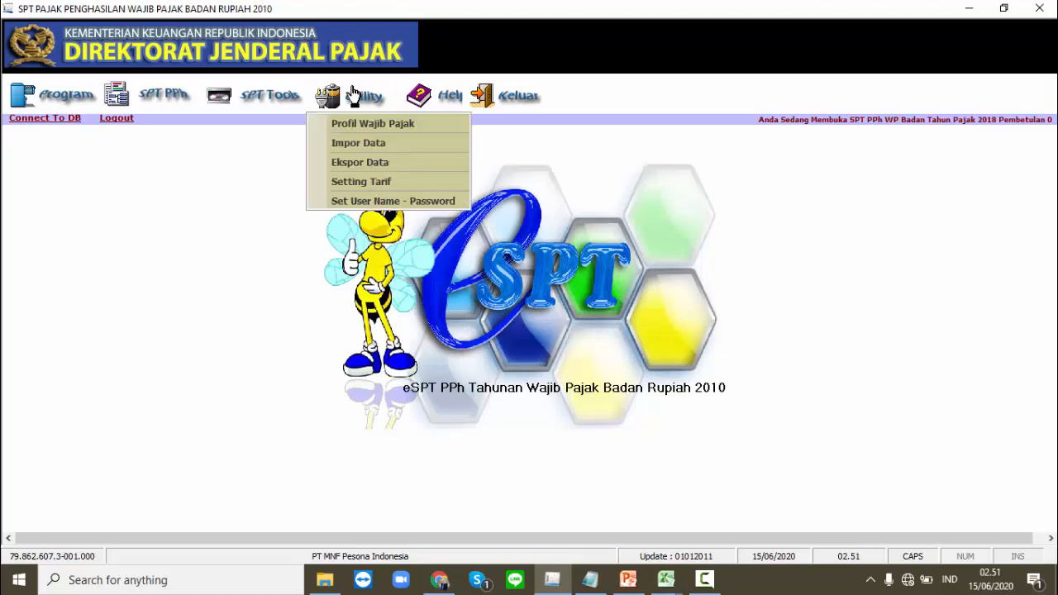
{"action": "left_click", "coordinate": [357, 145]}
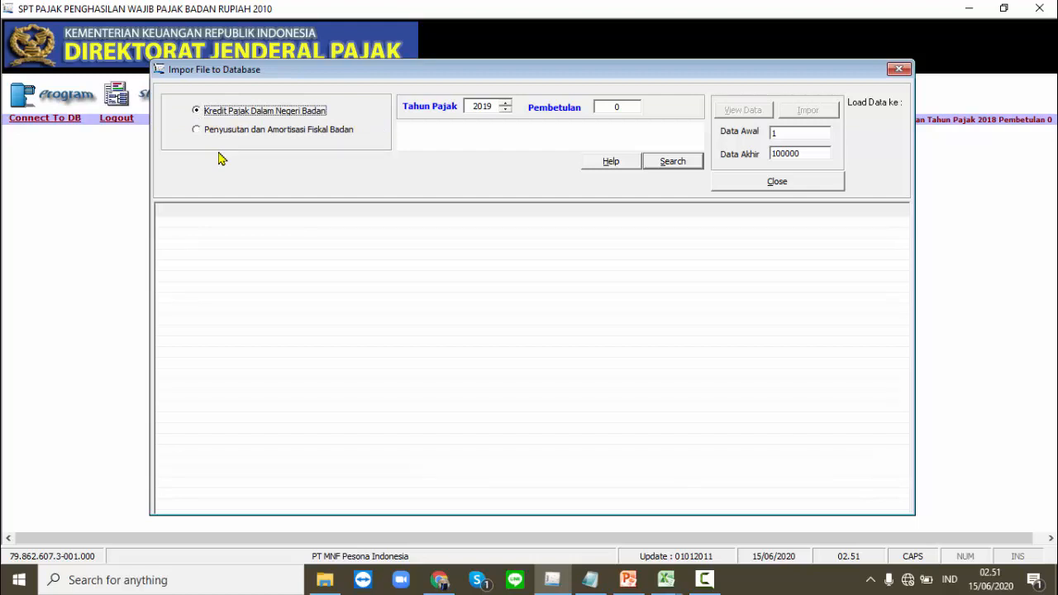
{"action": "left_click", "coordinate": [506, 110]}
{"action": "left_click", "coordinate": [671, 162]}
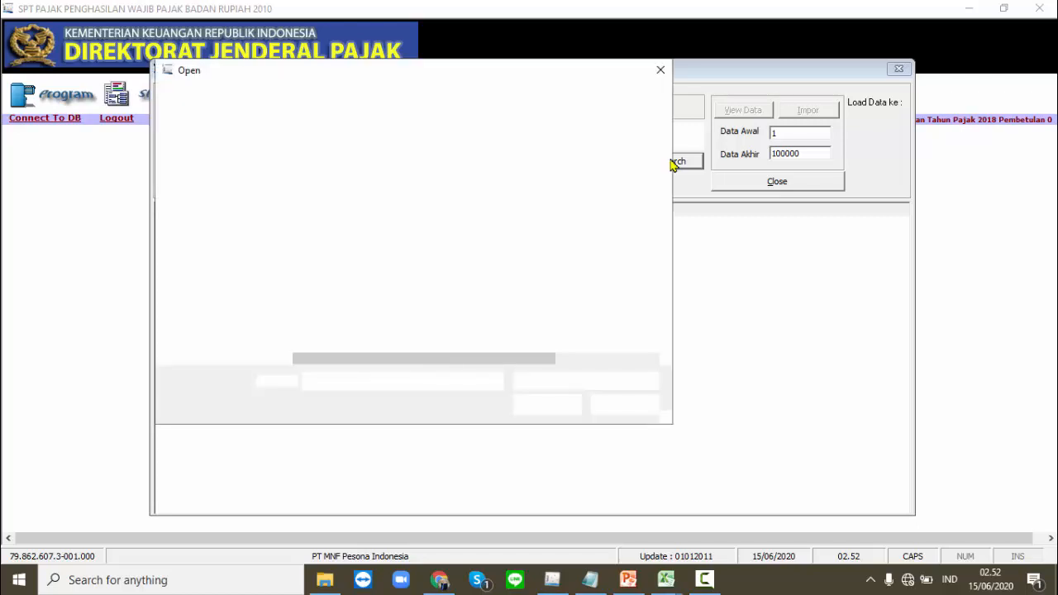
{"action": "left_click", "coordinate": [323, 235]}
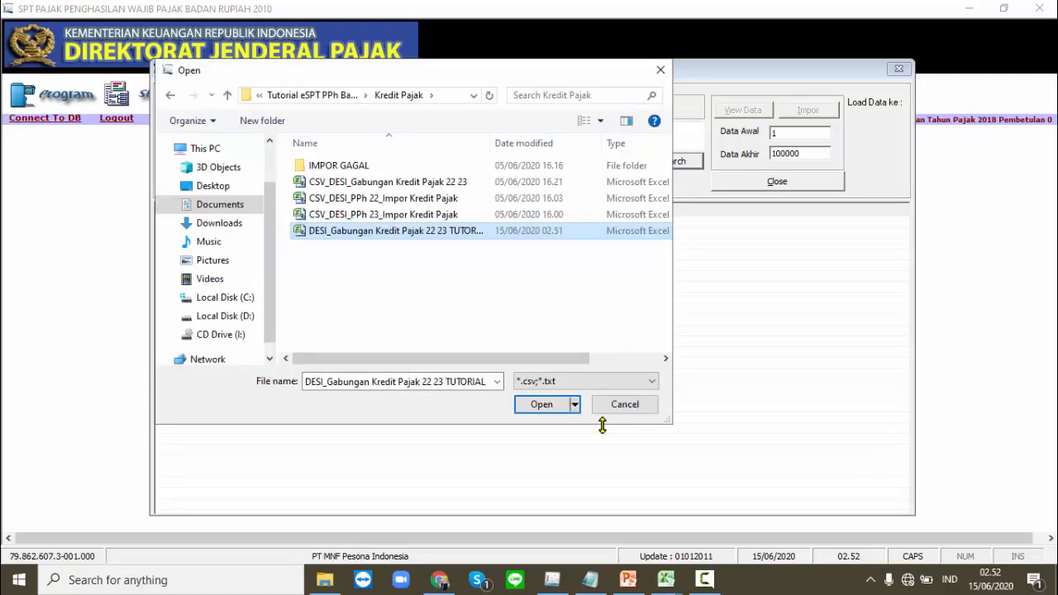
{"action": "left_click", "coordinate": [539, 407]}
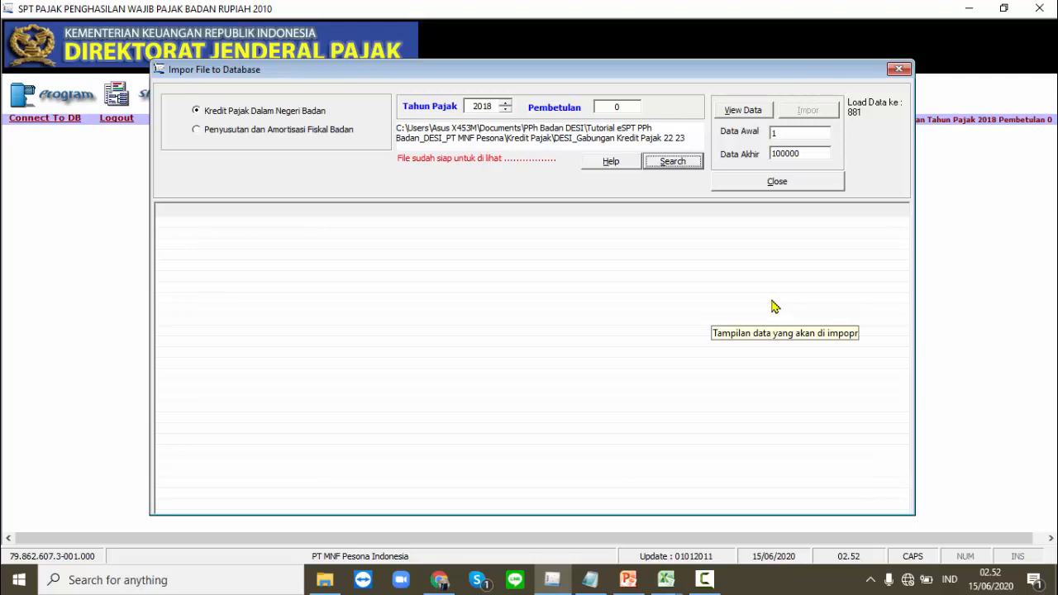
Load the selected file's records into the preview and import them into the database.
{"action": "left_click", "coordinate": [730, 113]}
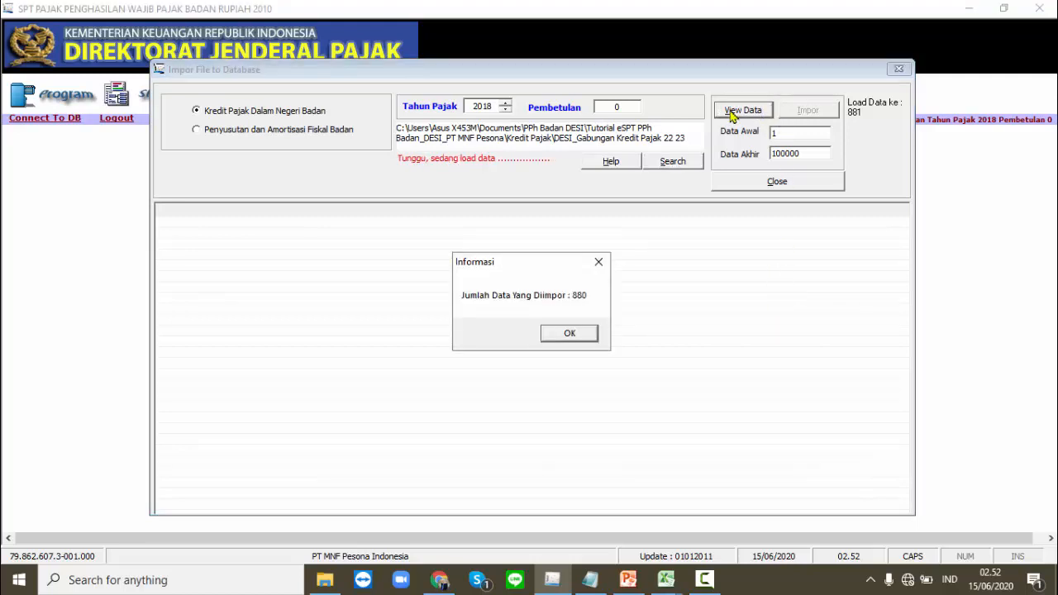
{"action": "left_click", "coordinate": [567, 336]}
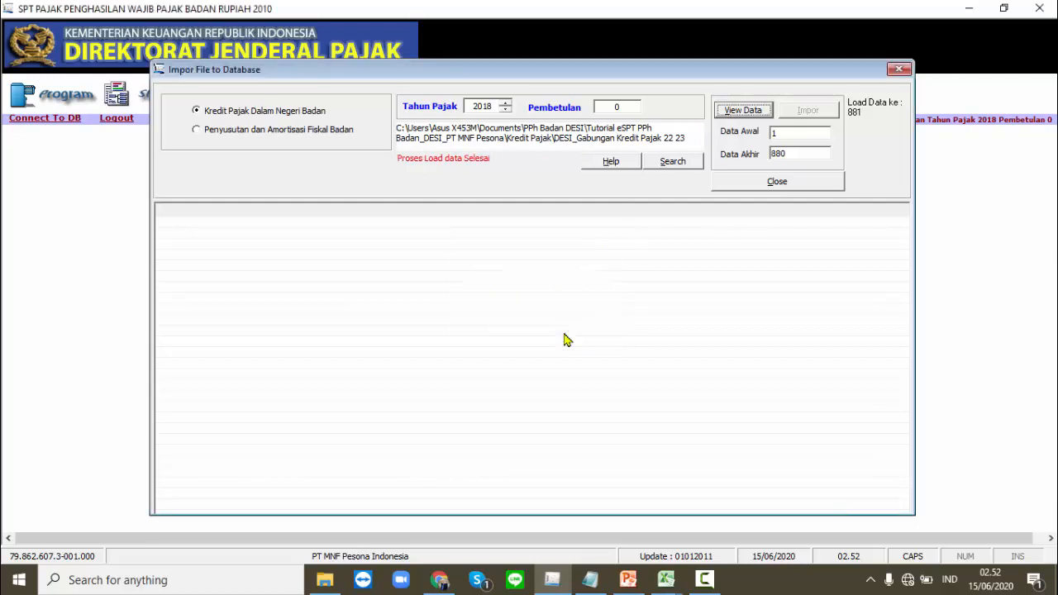
{"action": "left_click", "coordinate": [731, 114]}
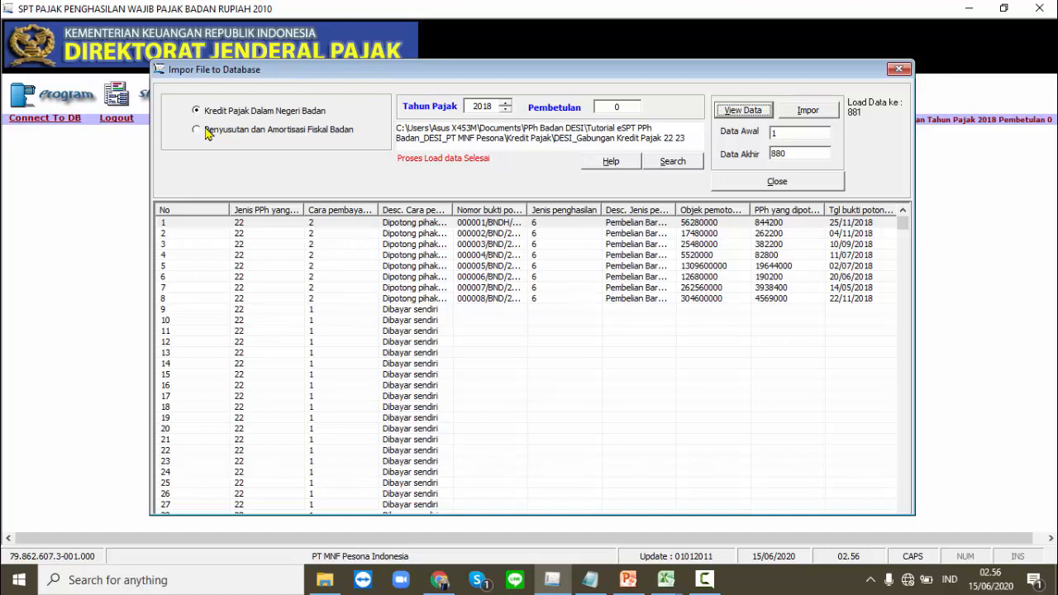
{"action": "left_click", "coordinate": [807, 110]}
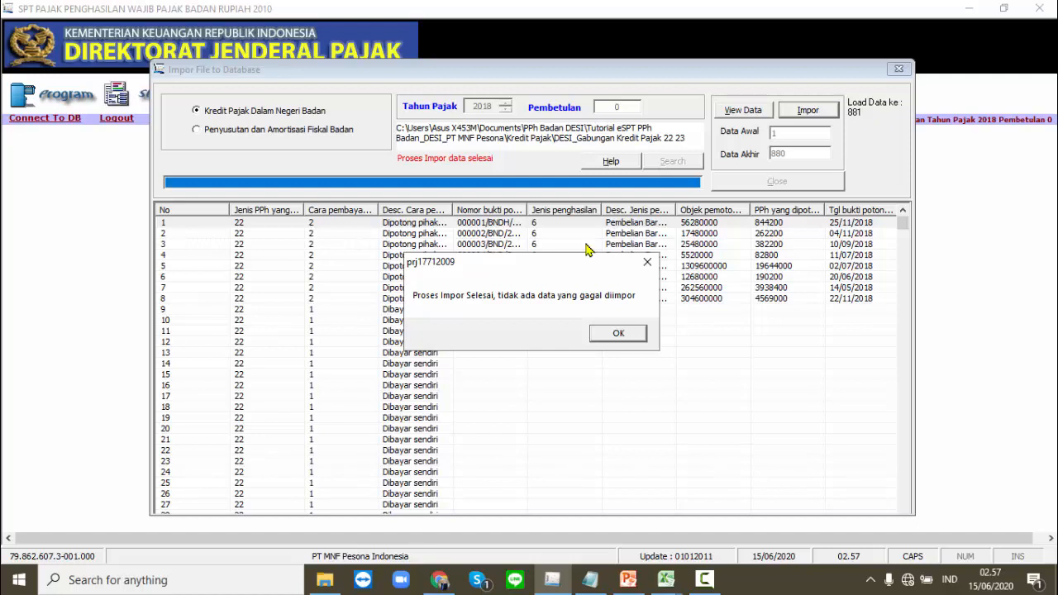
{"action": "left_click", "coordinate": [619, 333]}
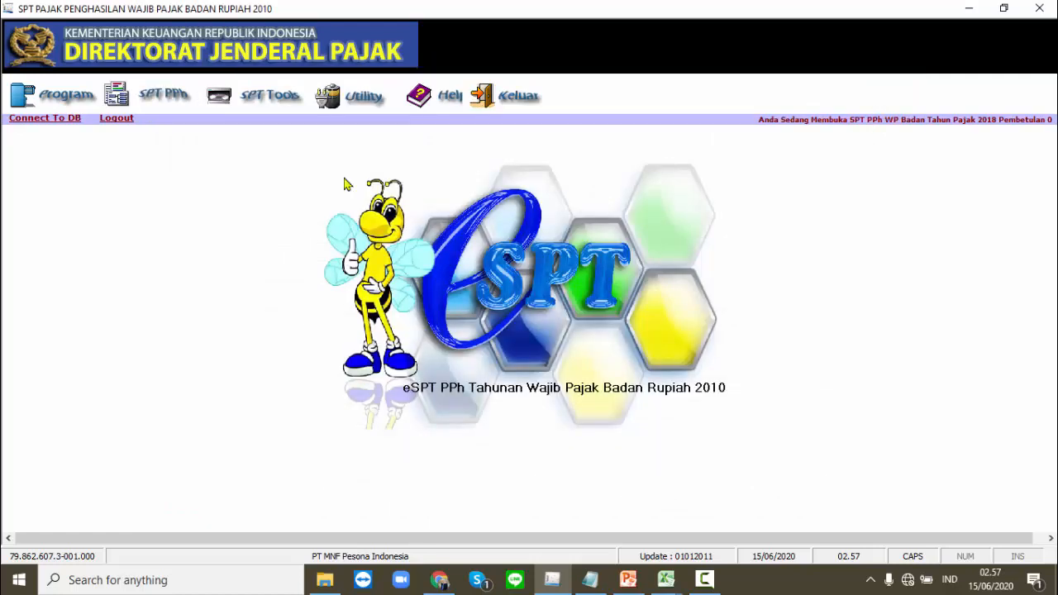
Open the attachment Formulir 1771-III - Kredit Pajak Dalam Negeri.
{"action": "left_click", "coordinate": [172, 93]}
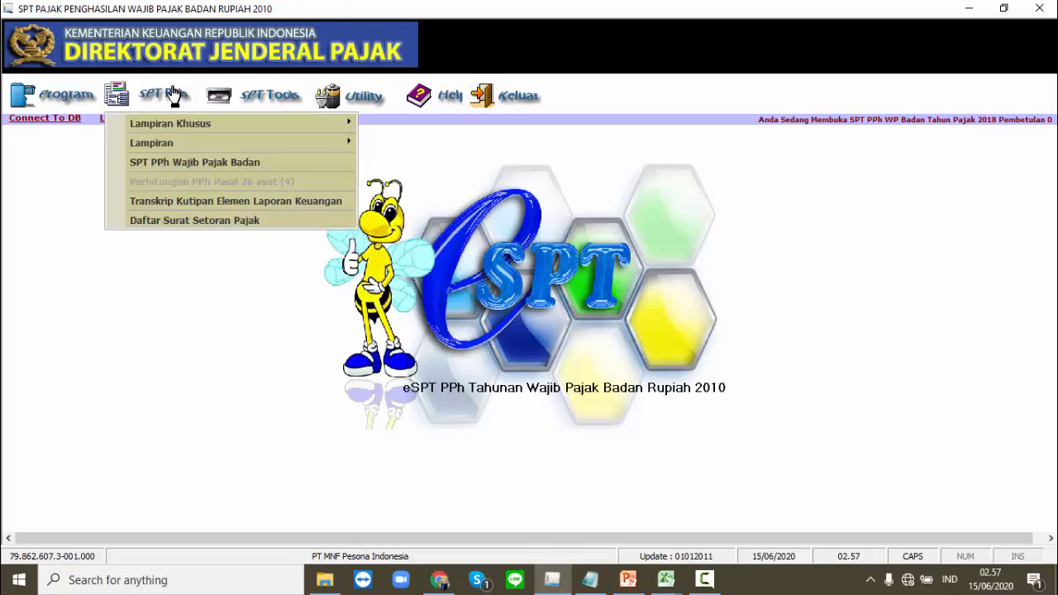
{"action": "mouse_move", "coordinate": [176, 146]}
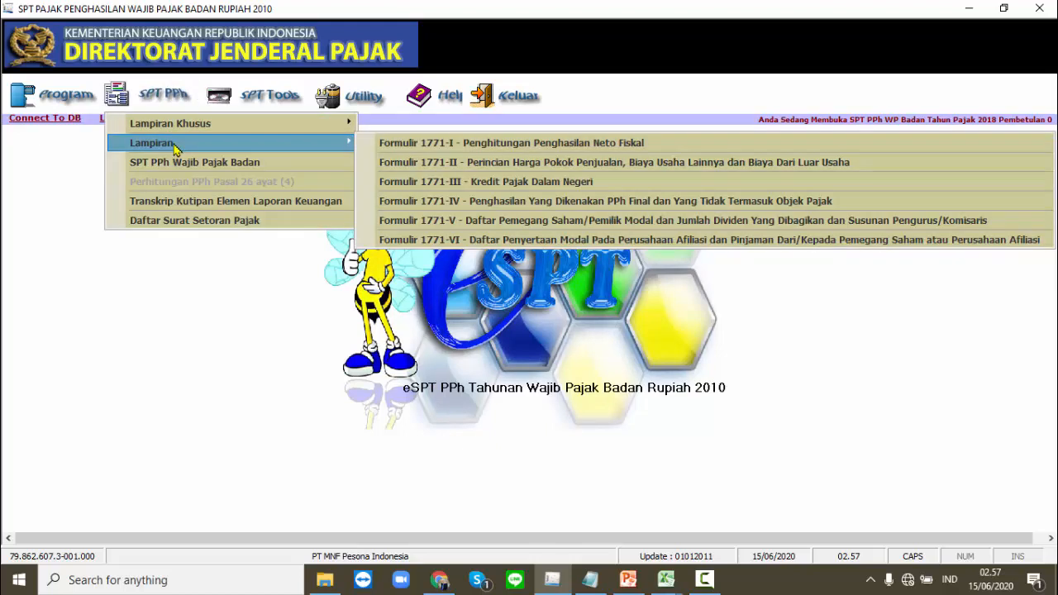
{"action": "left_click", "coordinate": [382, 182]}
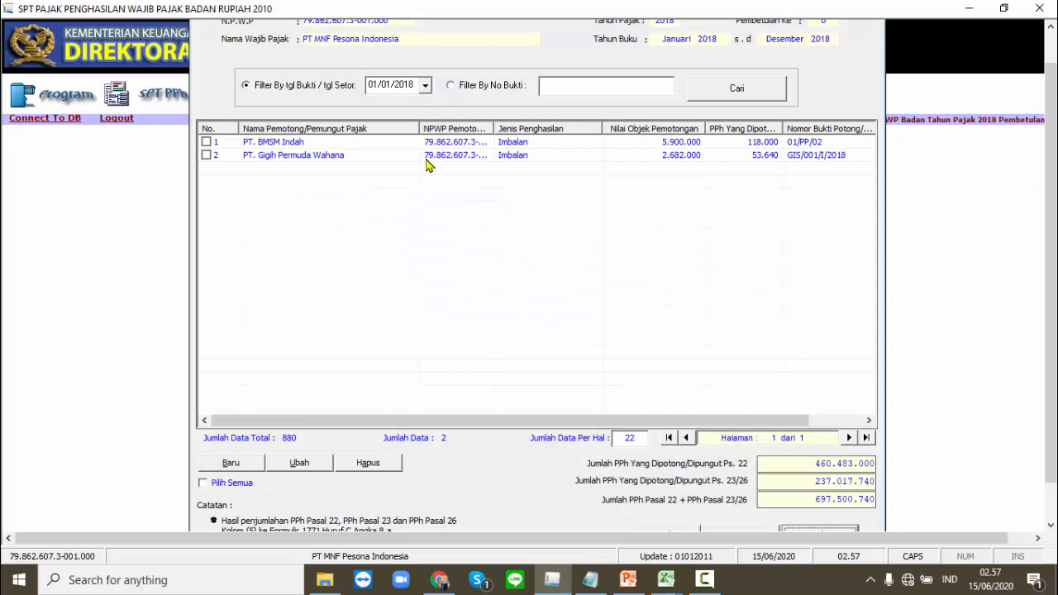
List the imported tax credits using Filter By No Bukti with an empty number and 1000 records per page, and look through them.
{"action": "left_click", "coordinate": [460, 88]}
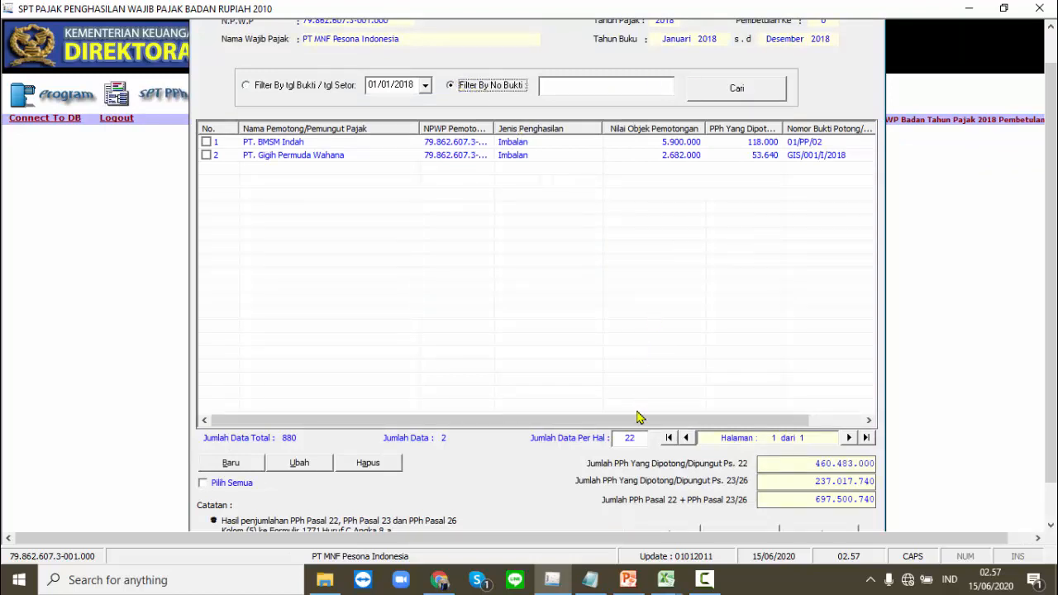
{"action": "double_click", "coordinate": [632, 438]}
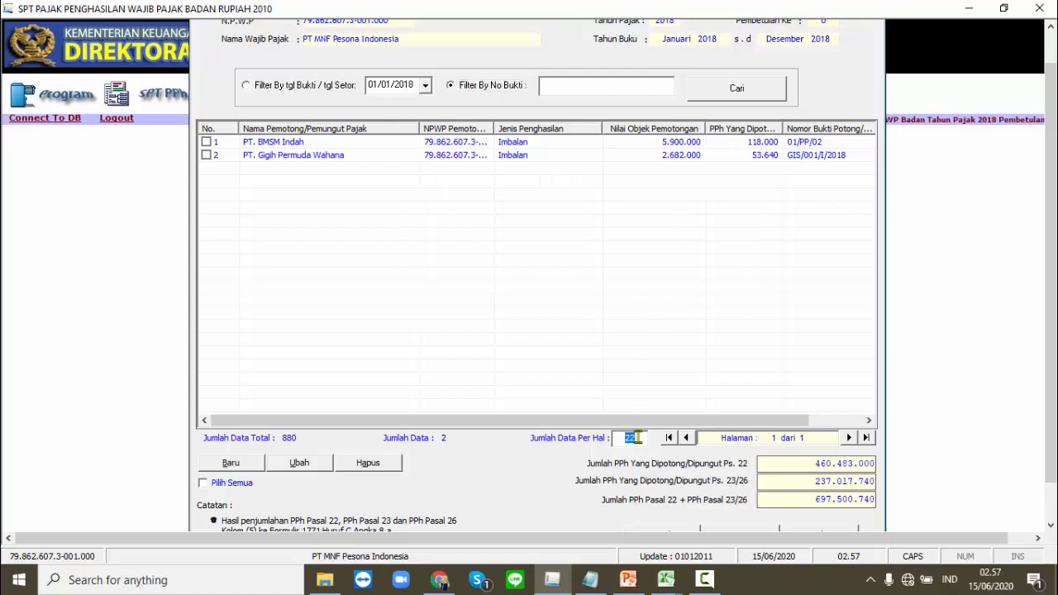
{"action": "type", "text": "1000"}
{"action": "left_click", "coordinate": [460, 87]}
{"action": "left_click", "coordinate": [709, 96]}
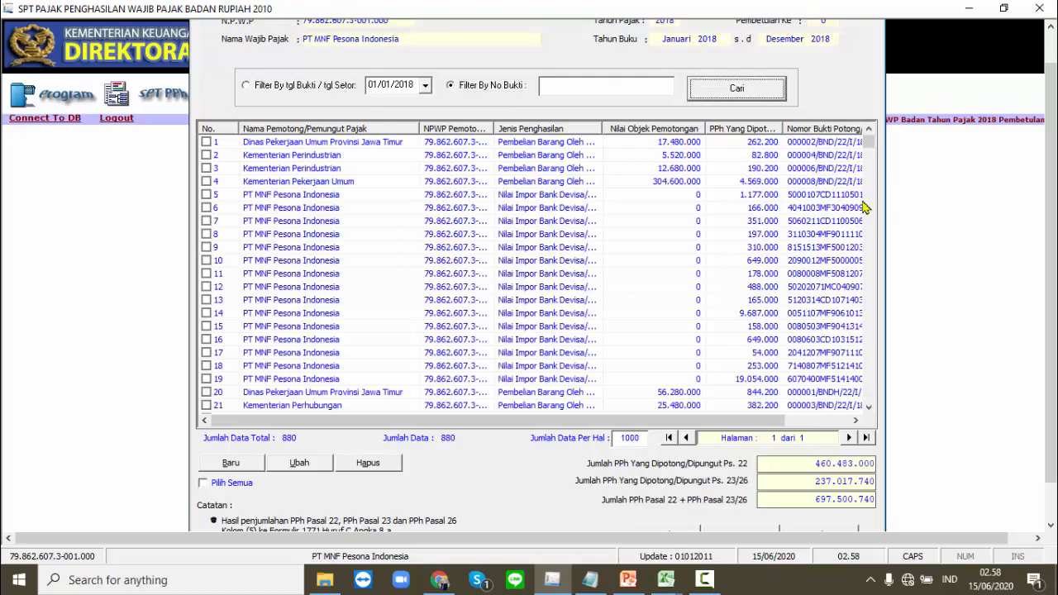
{"action": "left_click_drag", "start_coordinate": [869, 141], "coordinate": [858, 476]}
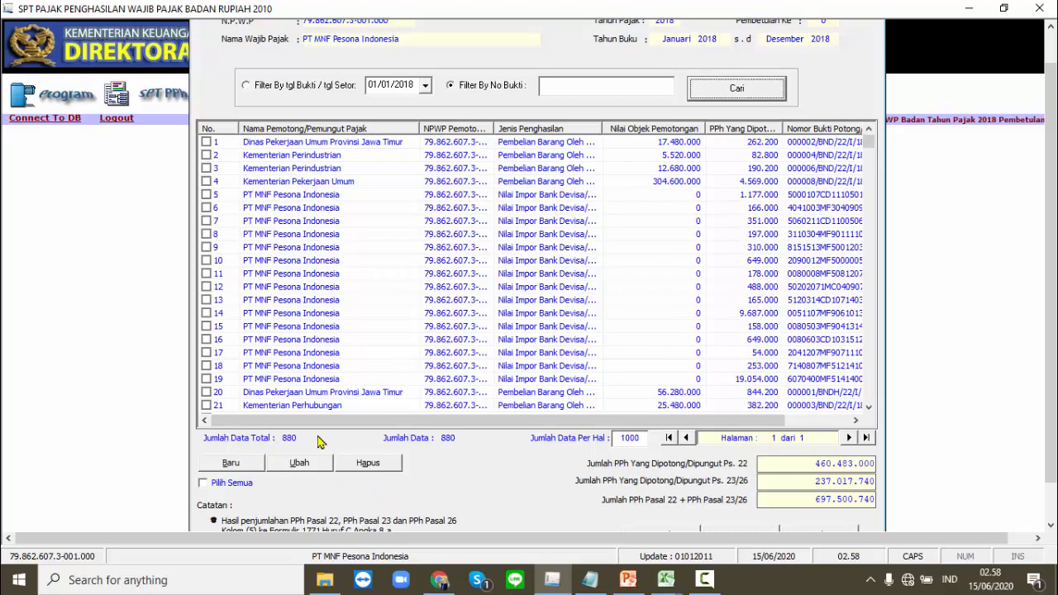